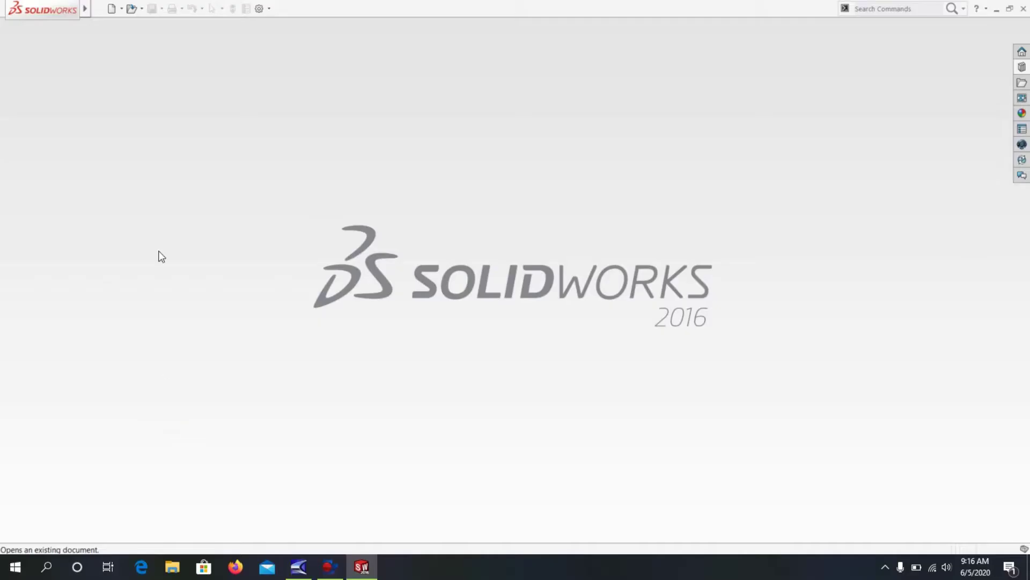
# Create a new Assembly document from the New SOLIDWORKS Document dialog
pyautogui.click(112, 9)
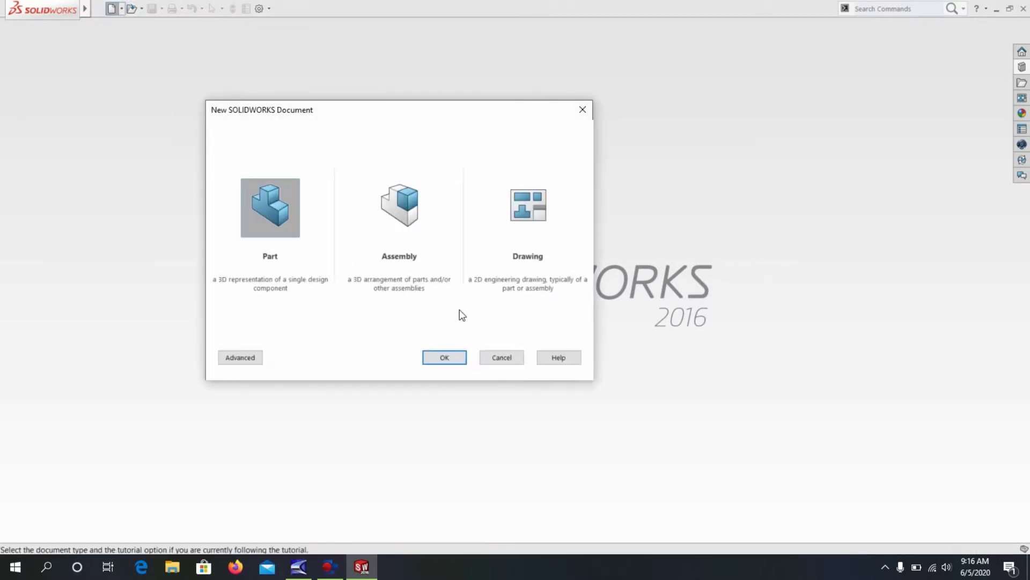
pyautogui.click(401, 212)
pyautogui.click(445, 357)
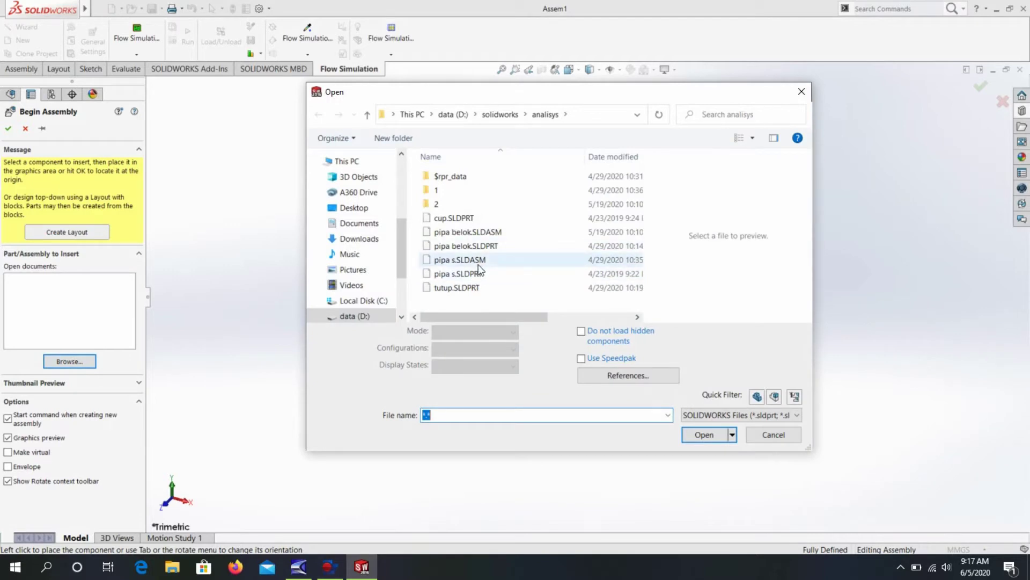
# Insert pipa belok.SLDPRT as the first component, fixed at the assembly origin
pyautogui.doubleClick(480, 245)
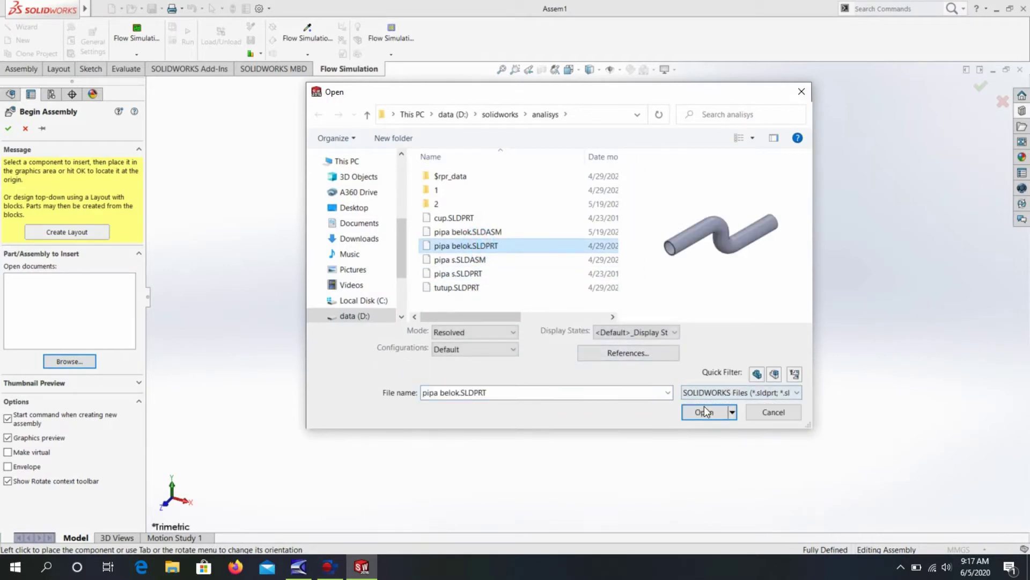
pyautogui.click(702, 413)
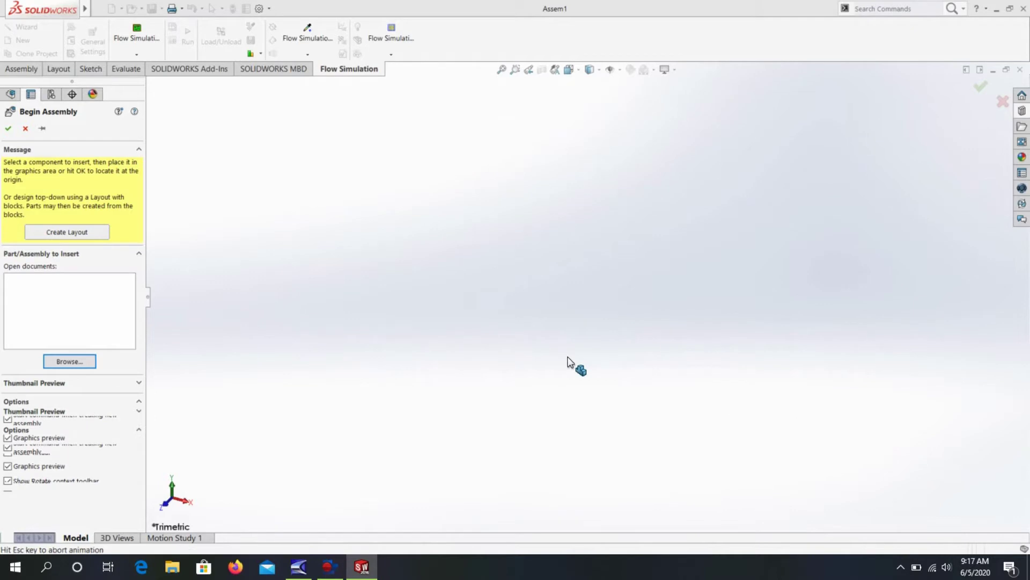
pyautogui.click(516, 289)
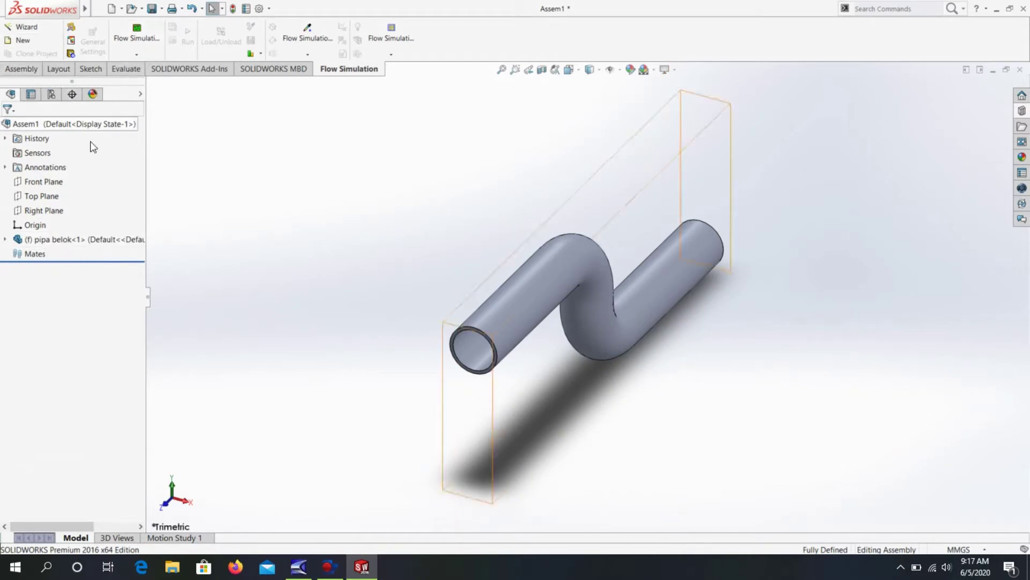
pyautogui.click(20, 70)
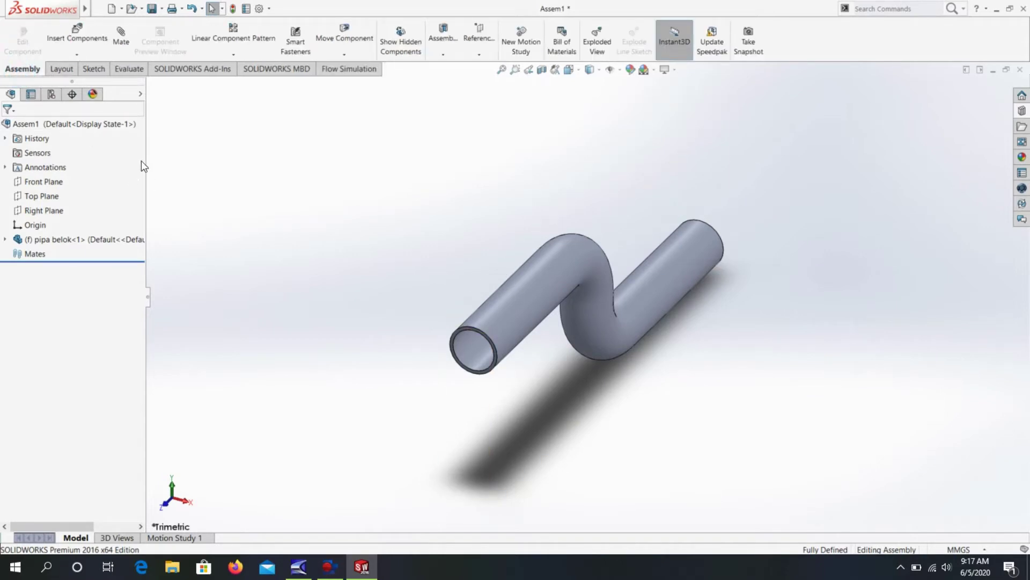
# Insert a tutup.SLDPRT end cap and place it left of the pipe
pyautogui.click(74, 35)
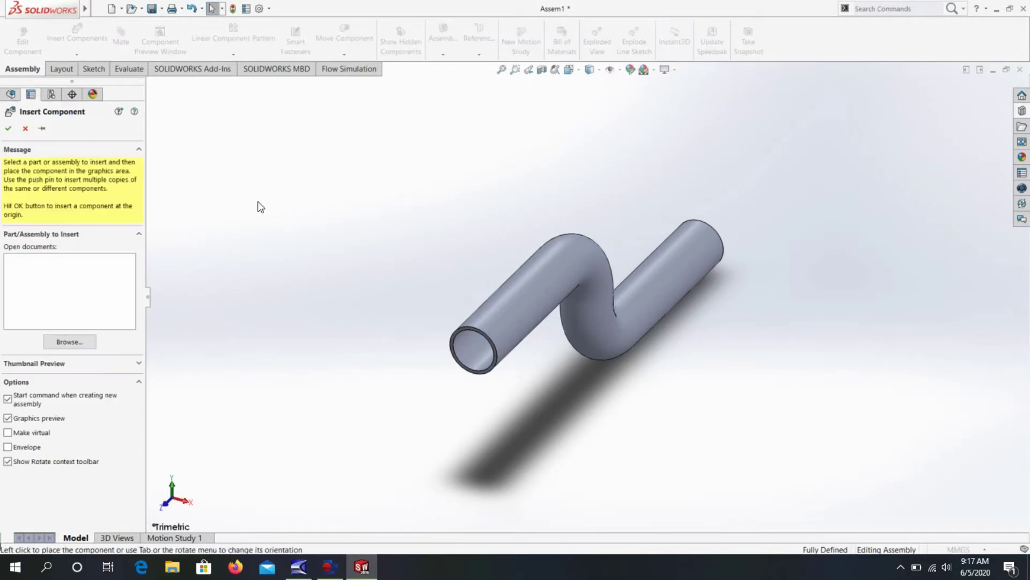
pyautogui.click(65, 343)
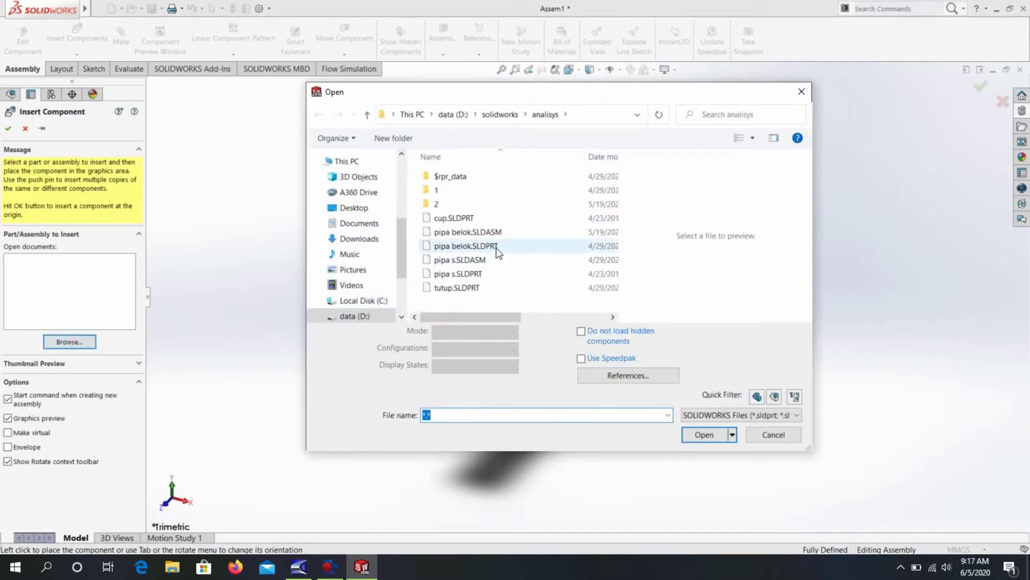
pyautogui.hscroll(1, 505, 263)
pyautogui.hscroll(-1, 508, 271)
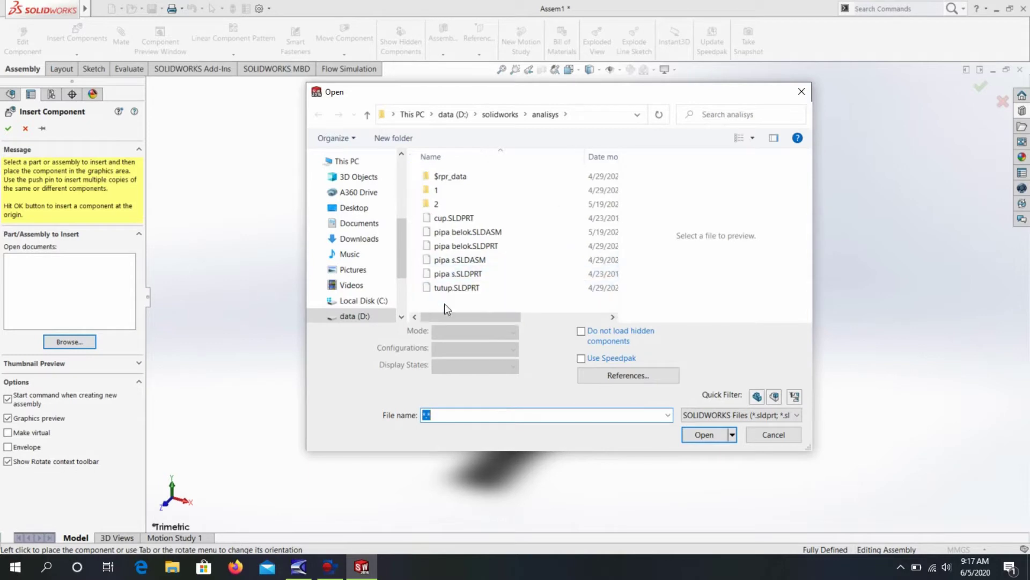
pyautogui.click(502, 290)
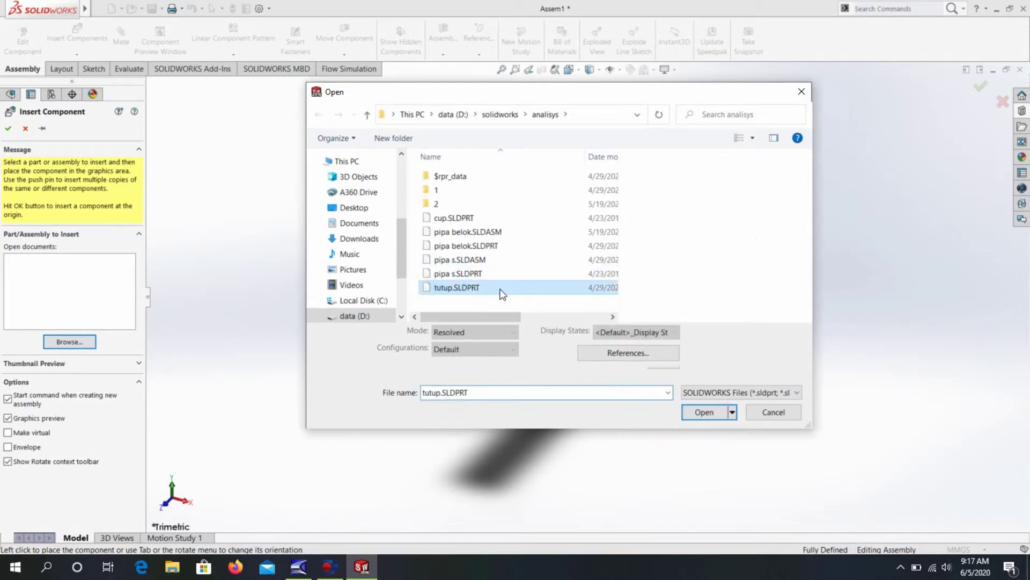
pyautogui.click(706, 411)
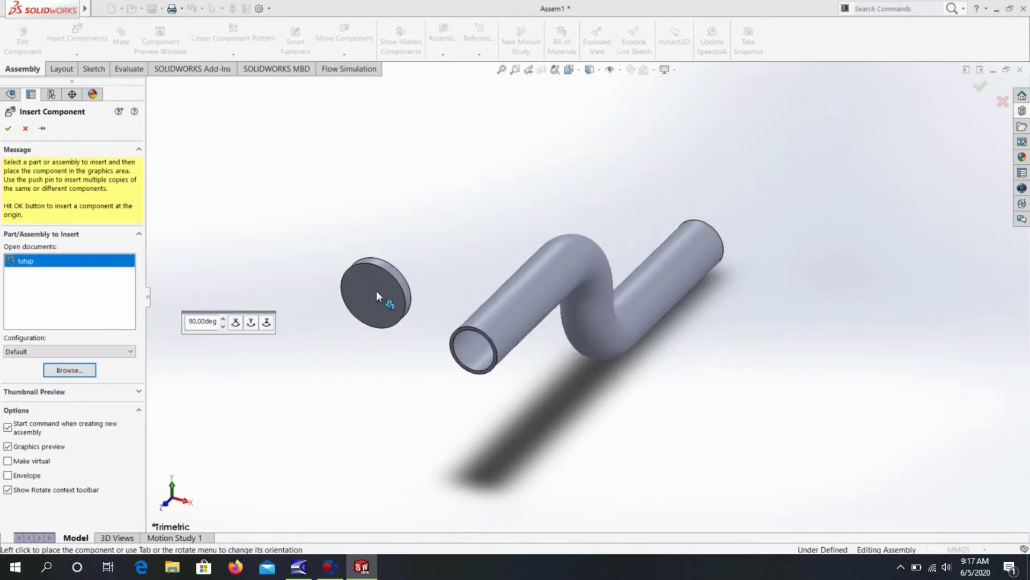
pyautogui.click(375, 289)
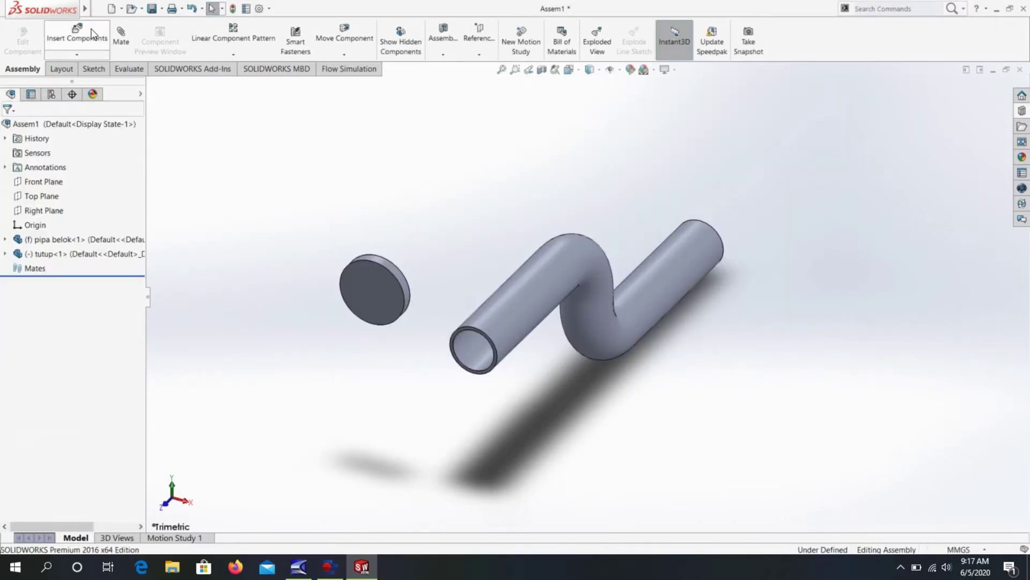
# Insert a second tutup cap beyond the pipe's far end
pyautogui.click(77, 38)
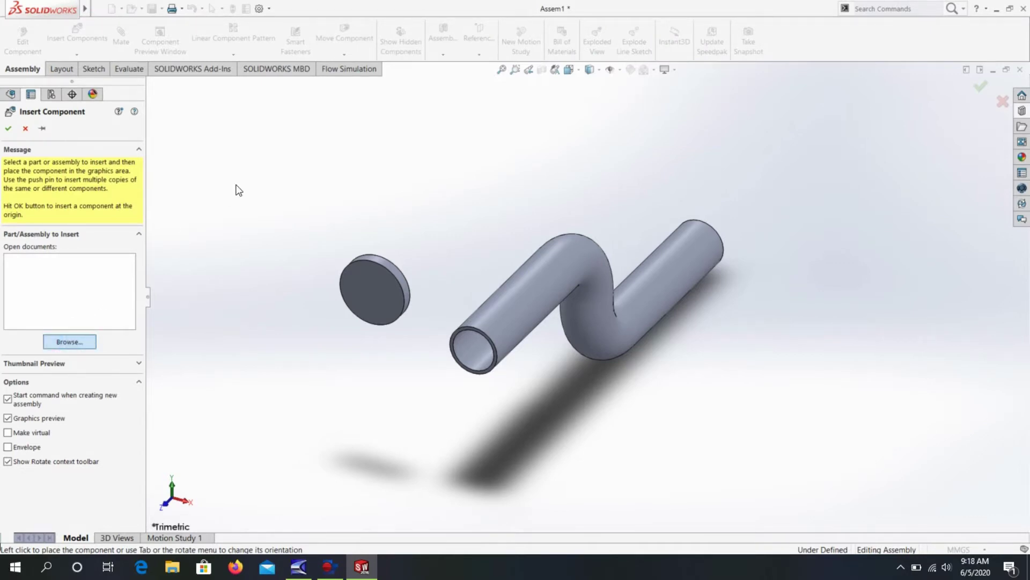
pyautogui.click(475, 288)
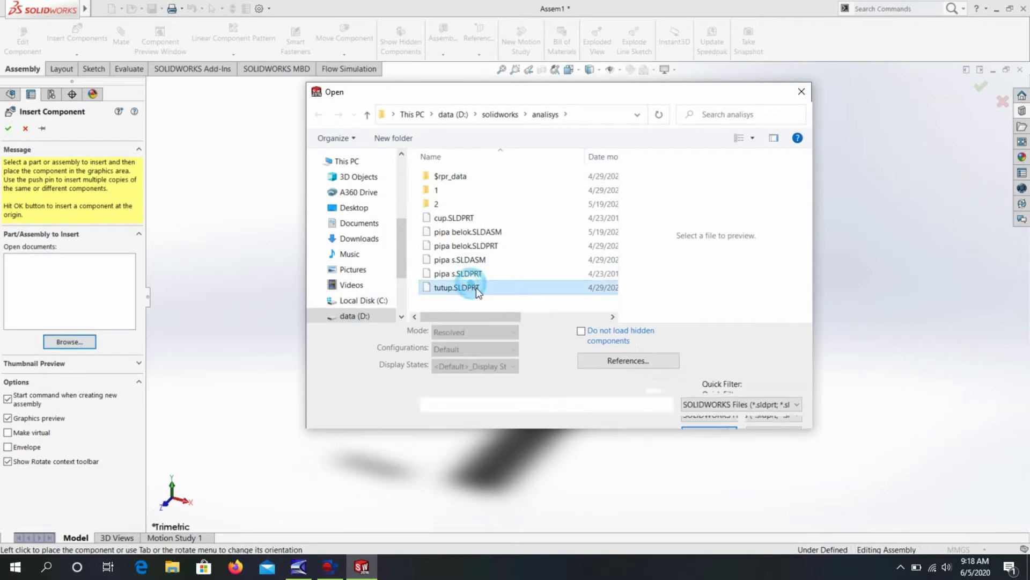
pyautogui.click(708, 411)
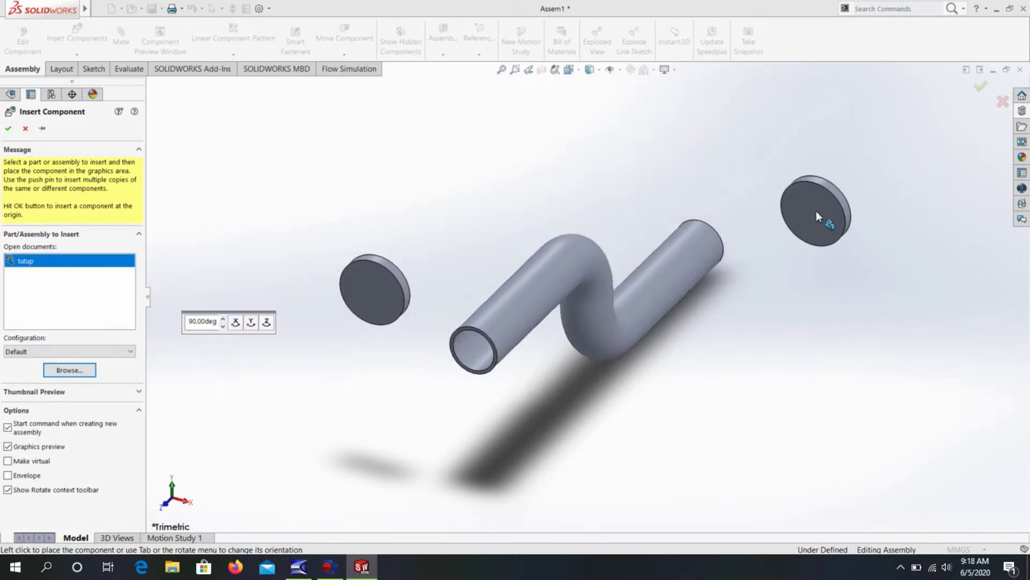
pyautogui.click(816, 211)
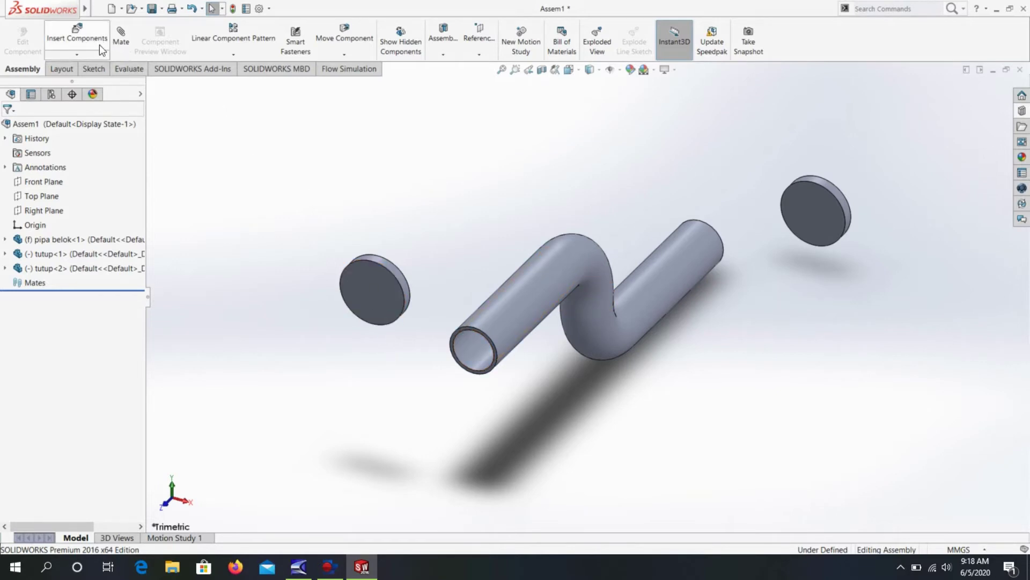
# Make both tutup caps concentric with the pipe
pyautogui.click(405, 283)
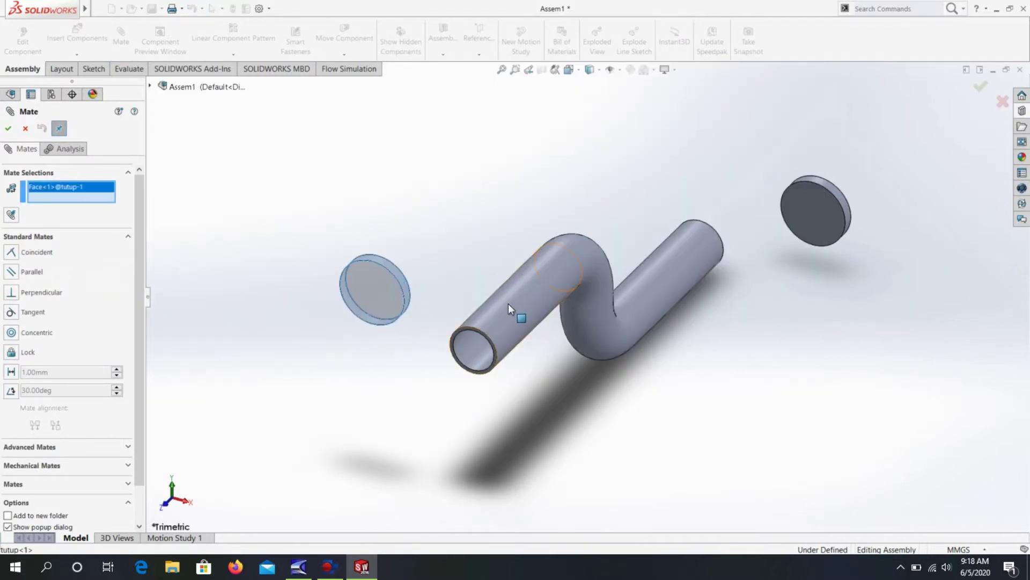
pyautogui.click(499, 322)
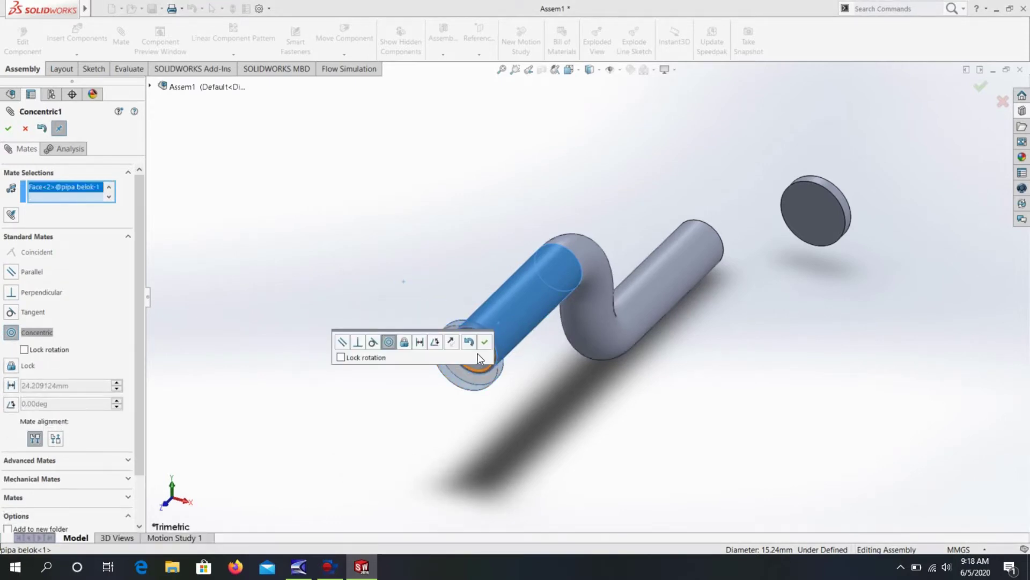
pyautogui.click(485, 342)
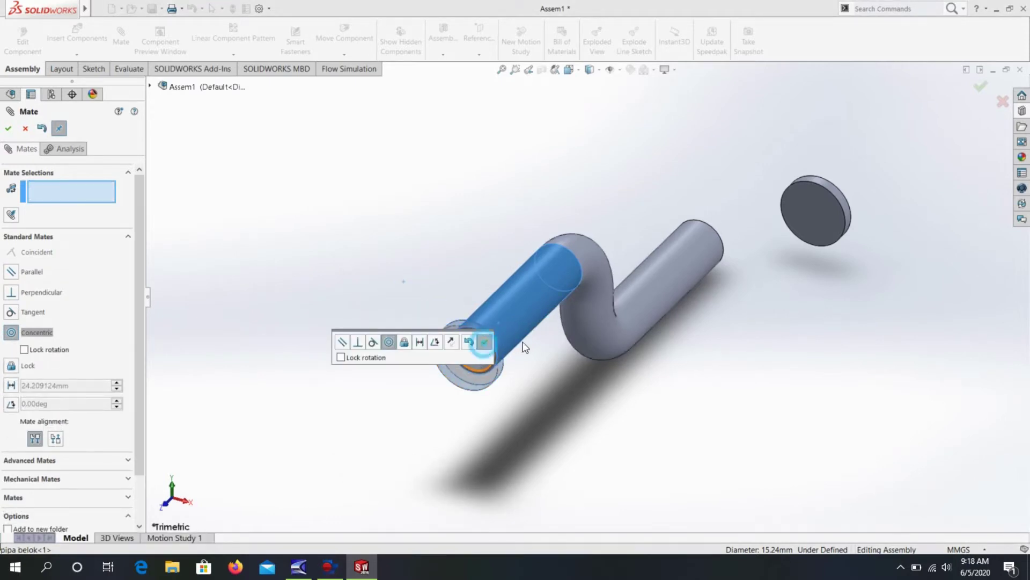
pyautogui.click(843, 202)
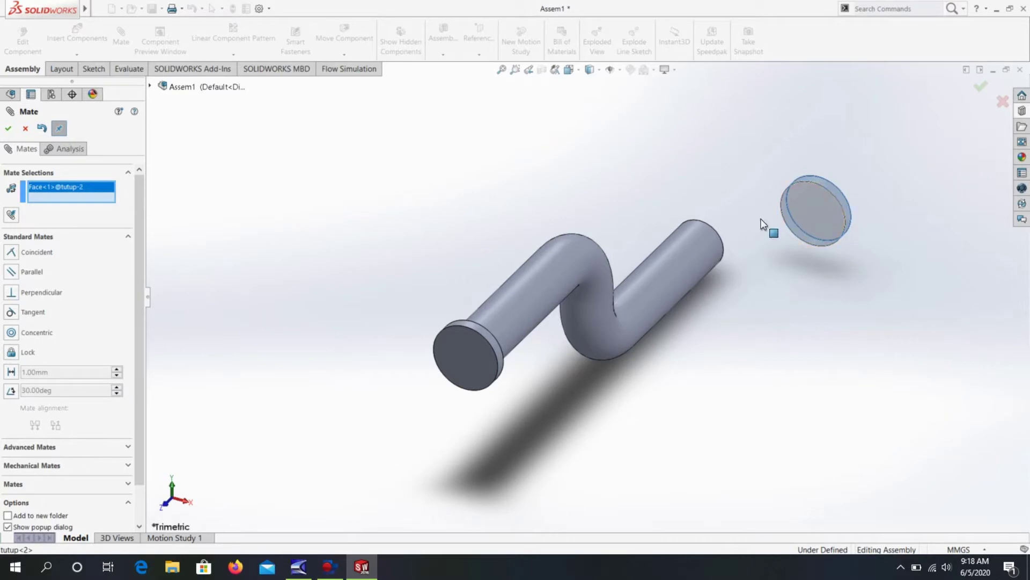
pyautogui.click(682, 266)
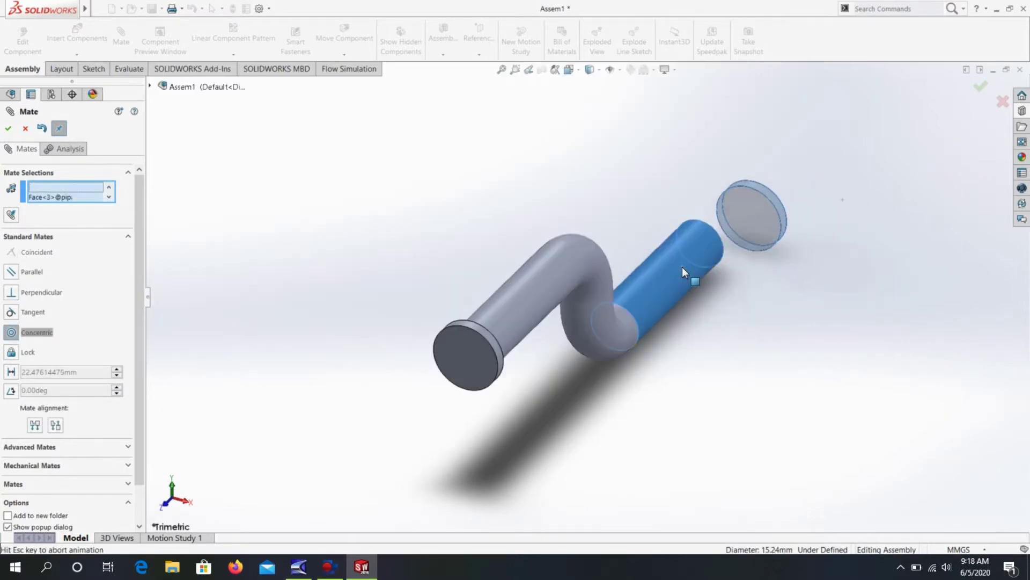
pyautogui.click(840, 242)
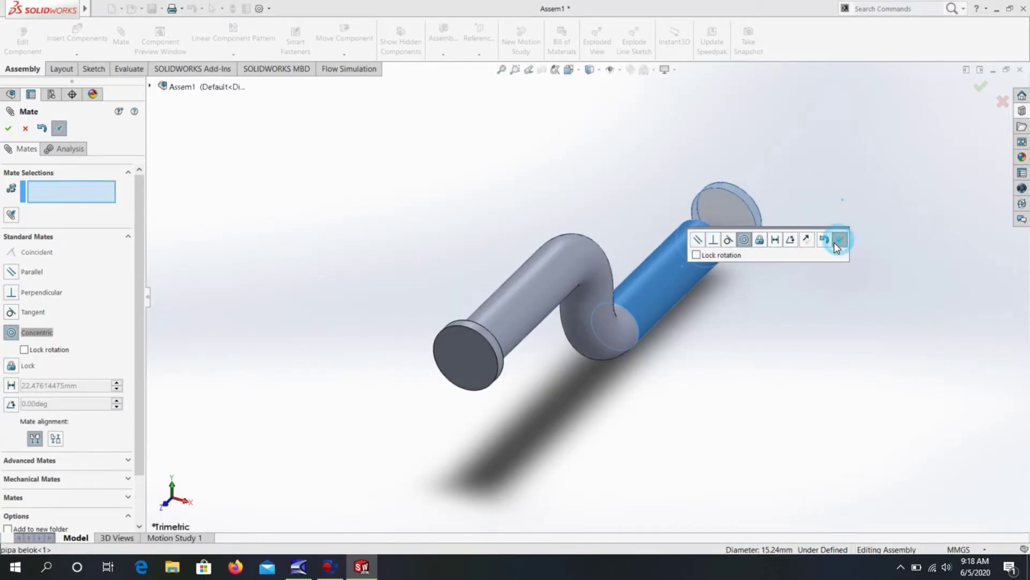
# Mate the second cap's flat face coincident with the pipe's far end
pyautogui.click(731, 223)
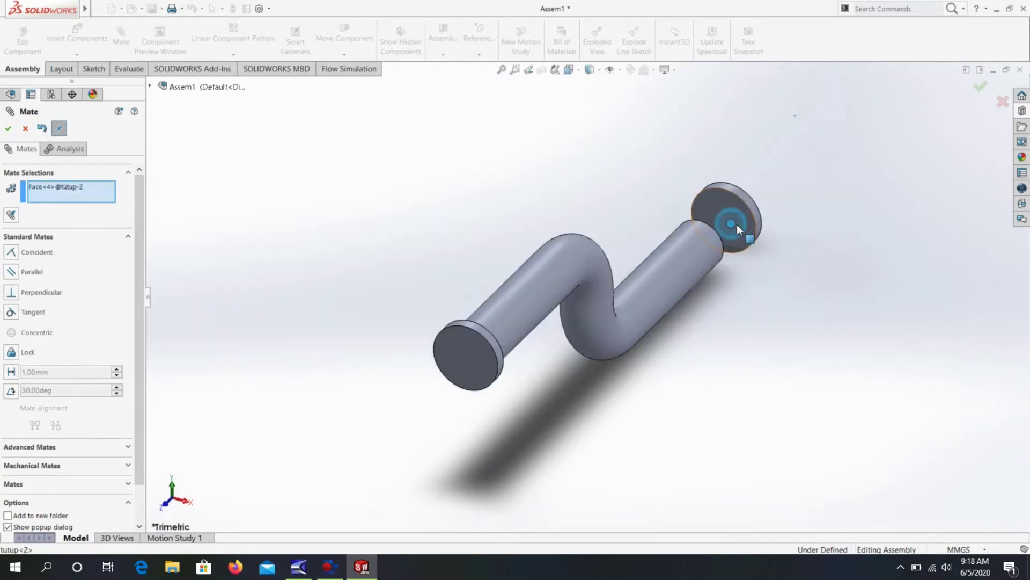
pyautogui.click(980, 86)
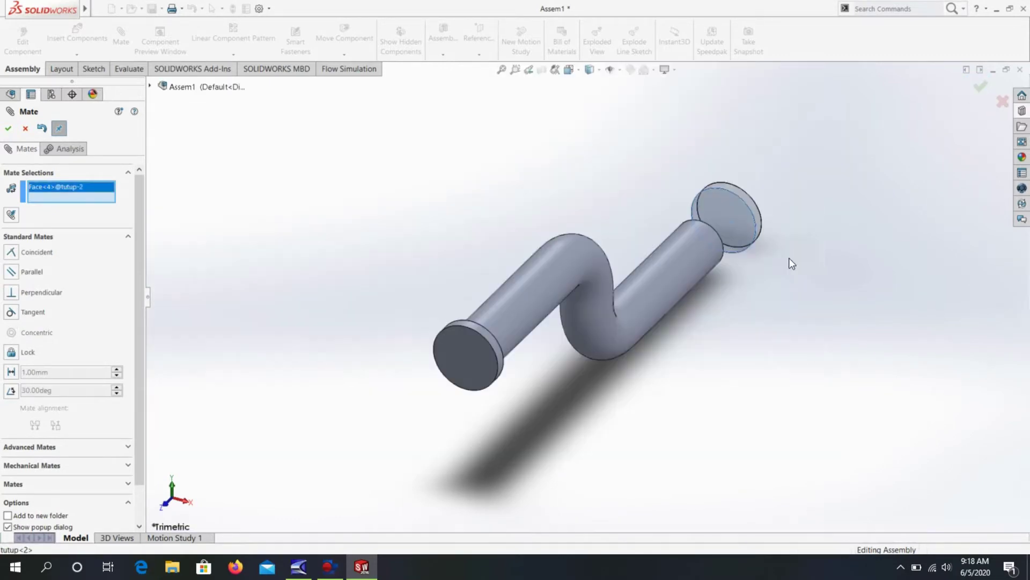
pyautogui.moveTo(789, 258); pyautogui.dragTo(766, 285, button='middle')
pyautogui.scroll(-2, 802, 253)
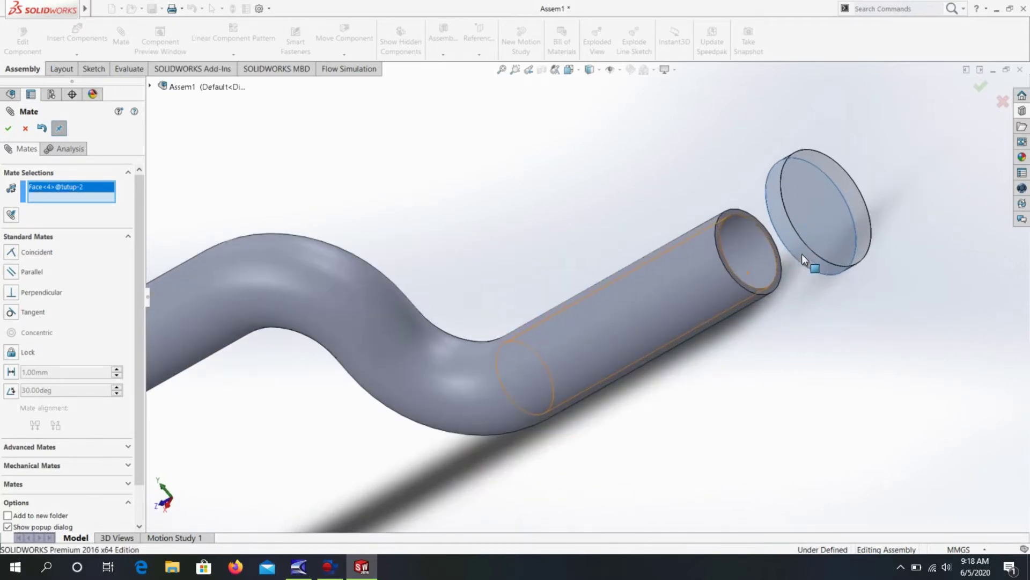
pyautogui.scroll(-2, 802, 253)
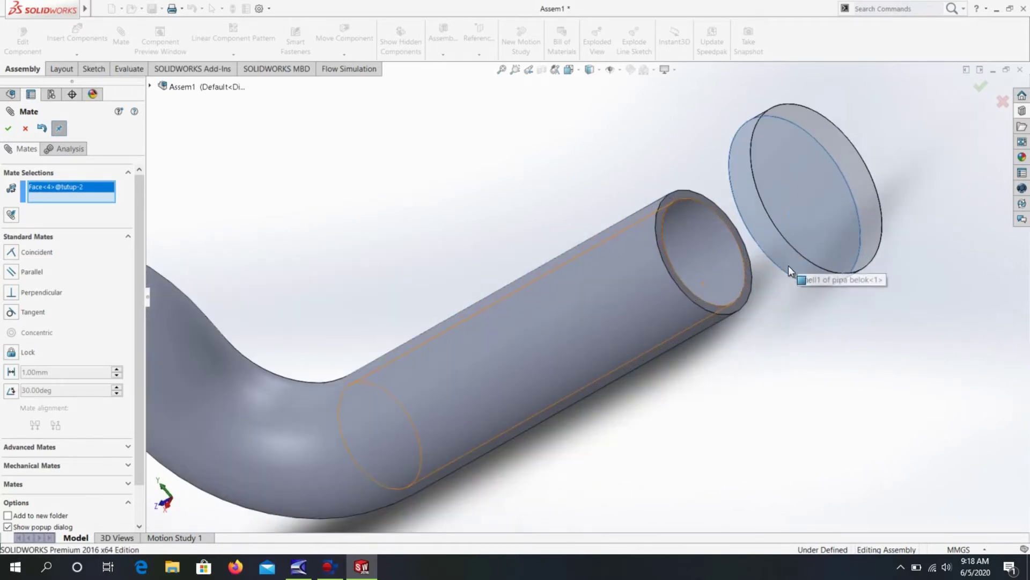
pyautogui.click(732, 308)
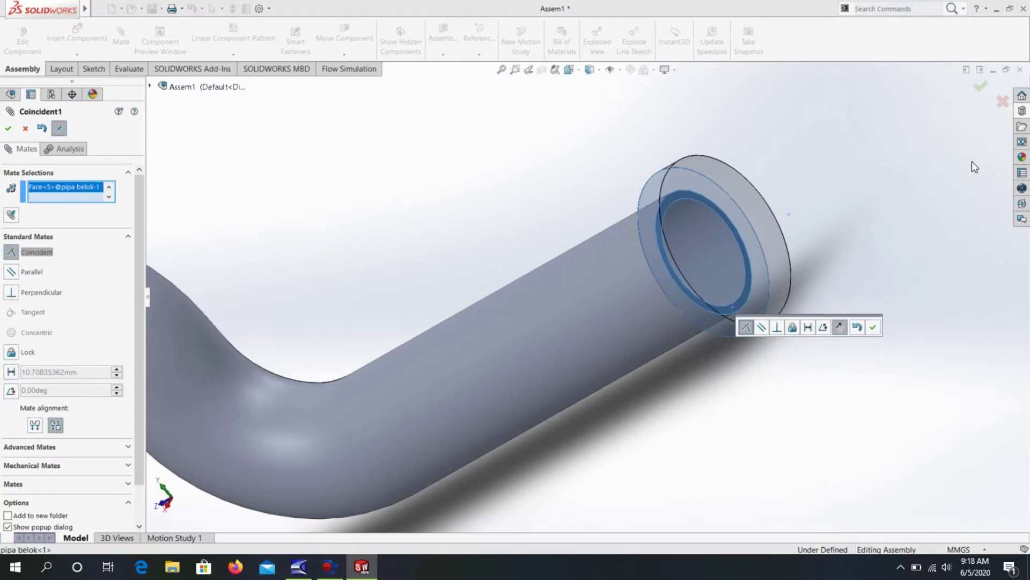
pyautogui.click(980, 95)
pyautogui.scroll(3, 467, 345)
pyautogui.scroll(2, 472, 343)
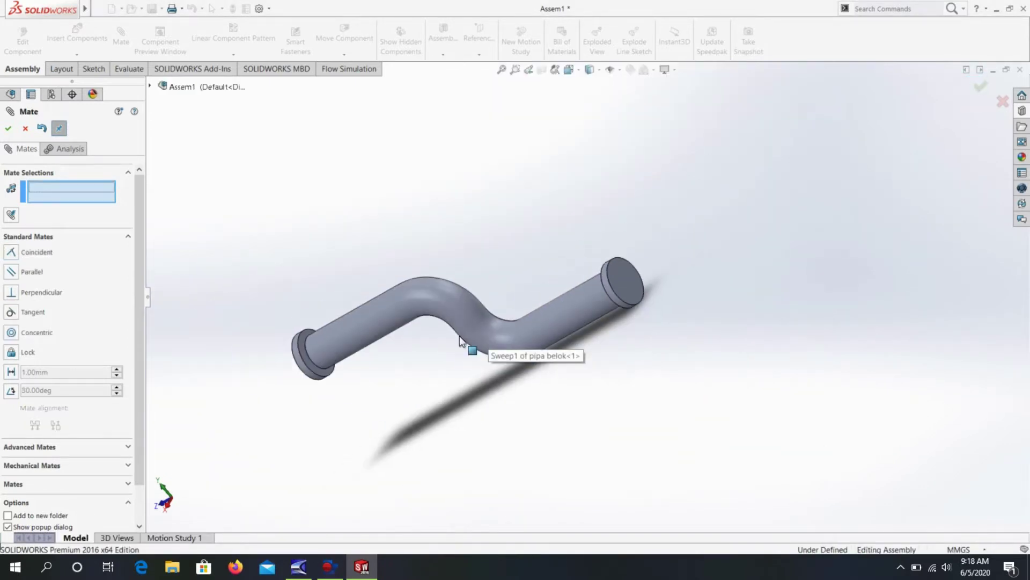
pyautogui.scroll(-2, 317, 368)
pyautogui.scroll(-3, 332, 367)
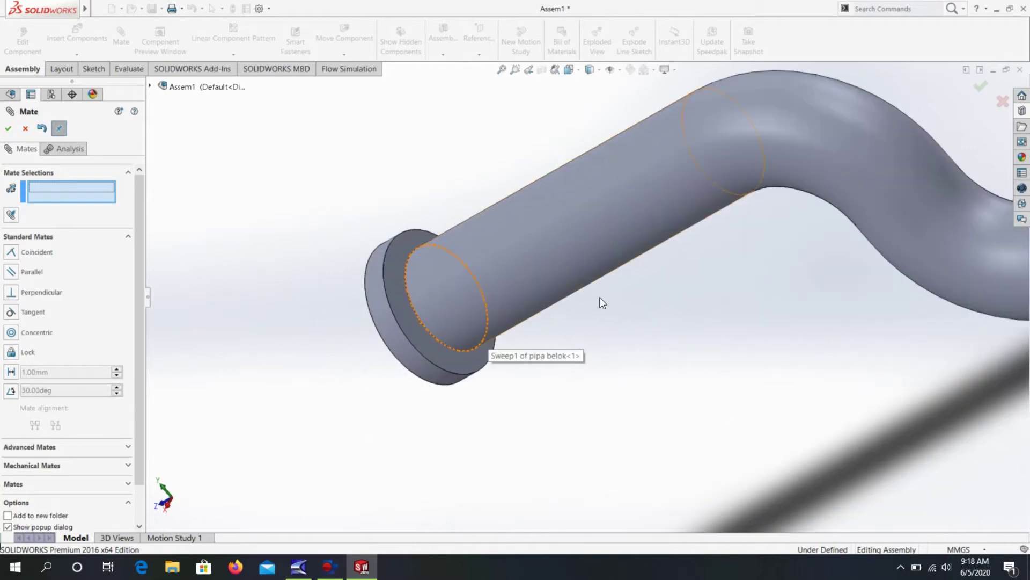
pyautogui.press('Escape')
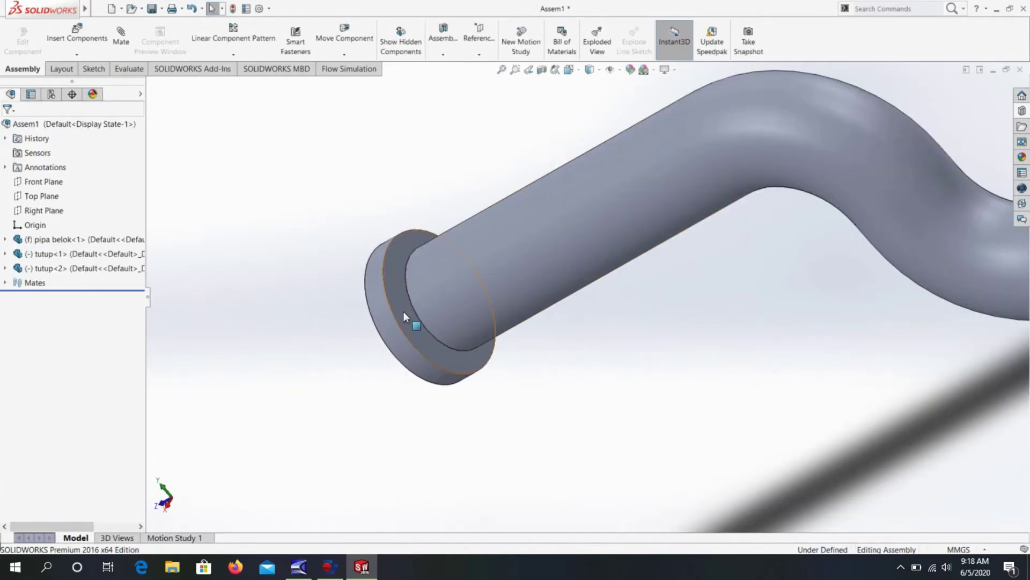
# Pull the first tutup cap off and mate it coincident with the pipe's open near end
pyautogui.click(404, 311)
pyautogui.moveTo(363, 330); pyautogui.dragTo(254, 389)
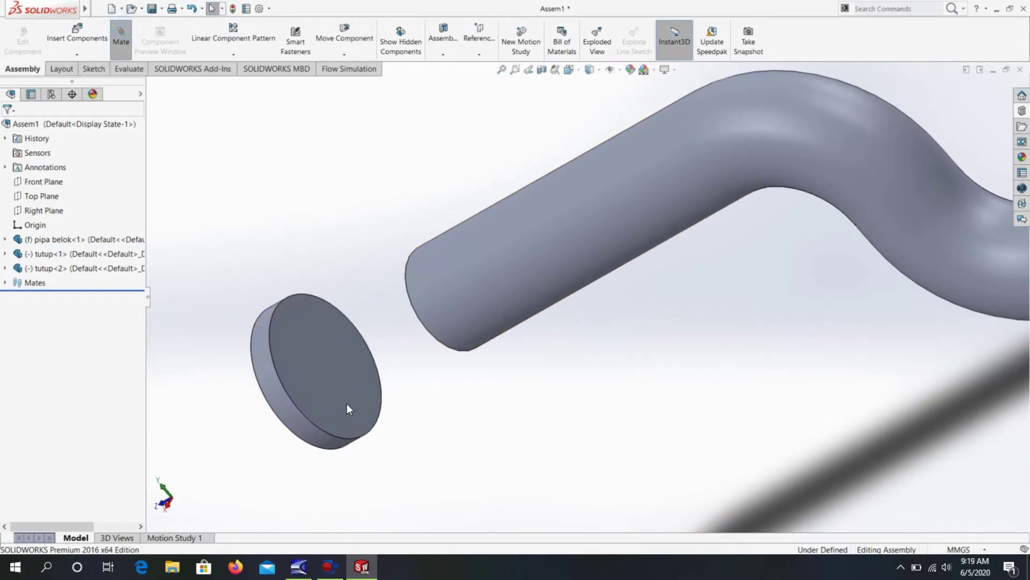
pyautogui.click(333, 385)
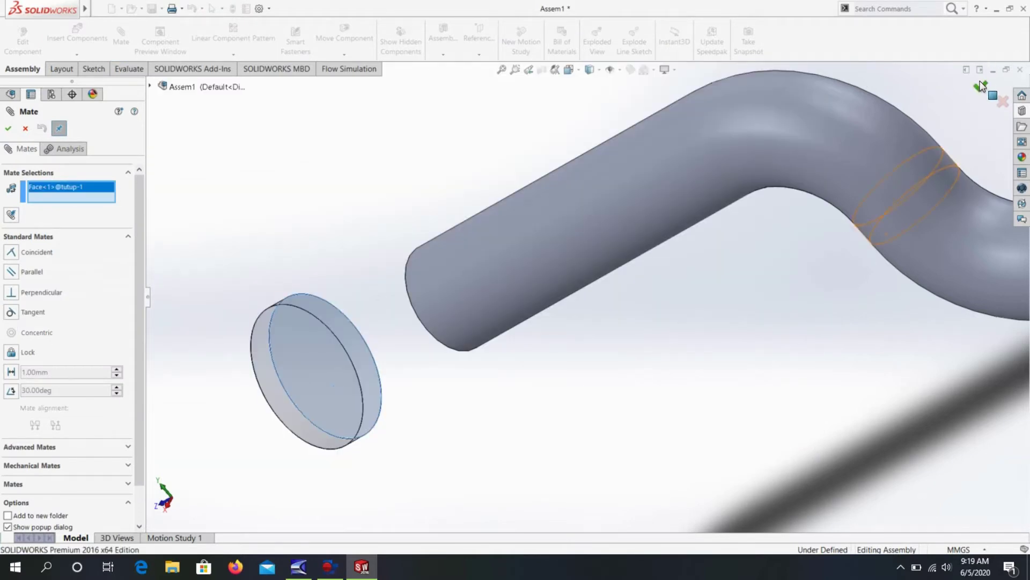
pyautogui.click(981, 86)
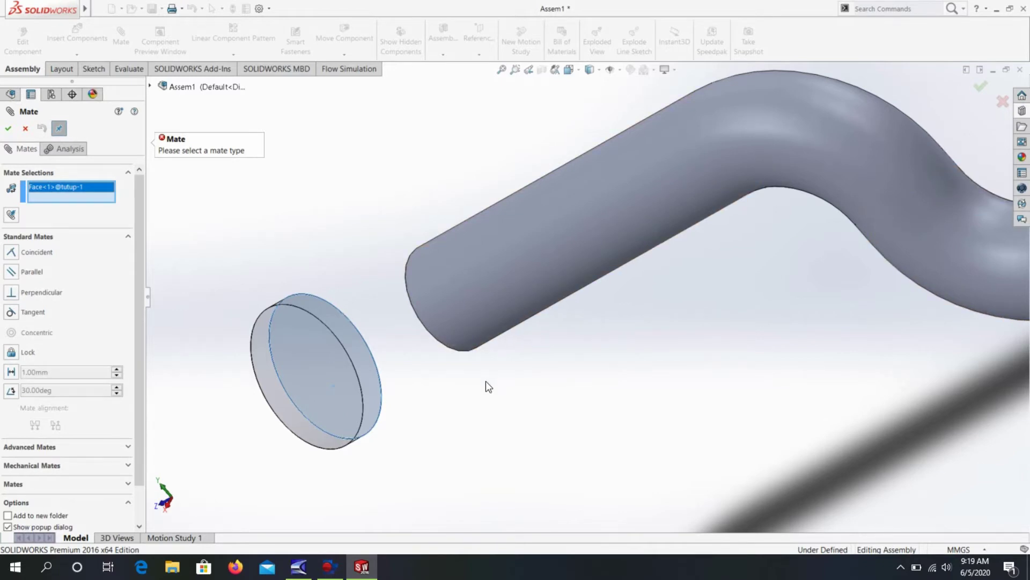
pyautogui.moveTo(591, 367); pyautogui.dragTo(678, 301, button='middle')
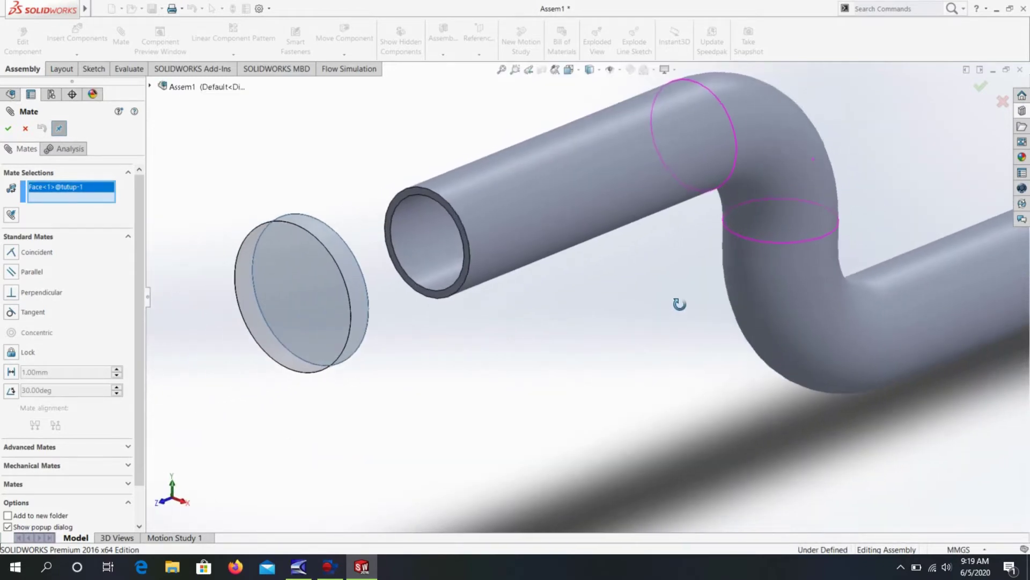
pyautogui.scroll(-3, 456, 287)
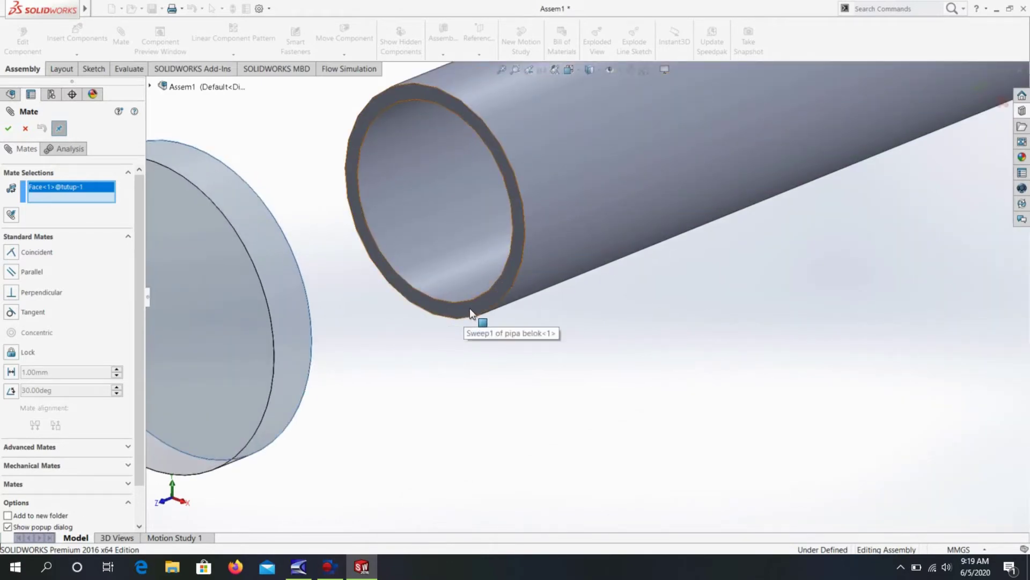
pyautogui.scroll(-2, 470, 310)
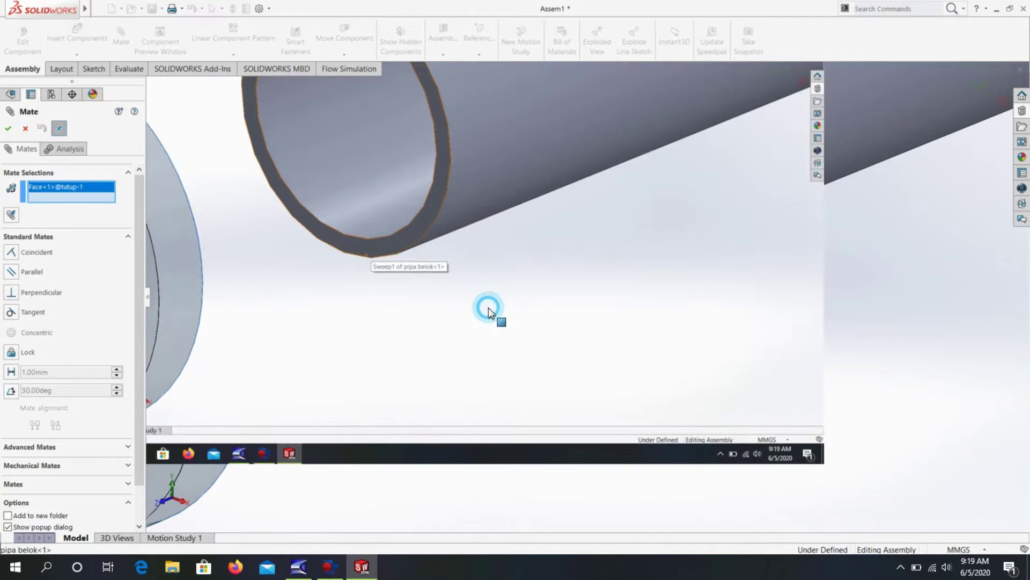
pyautogui.click(488, 309)
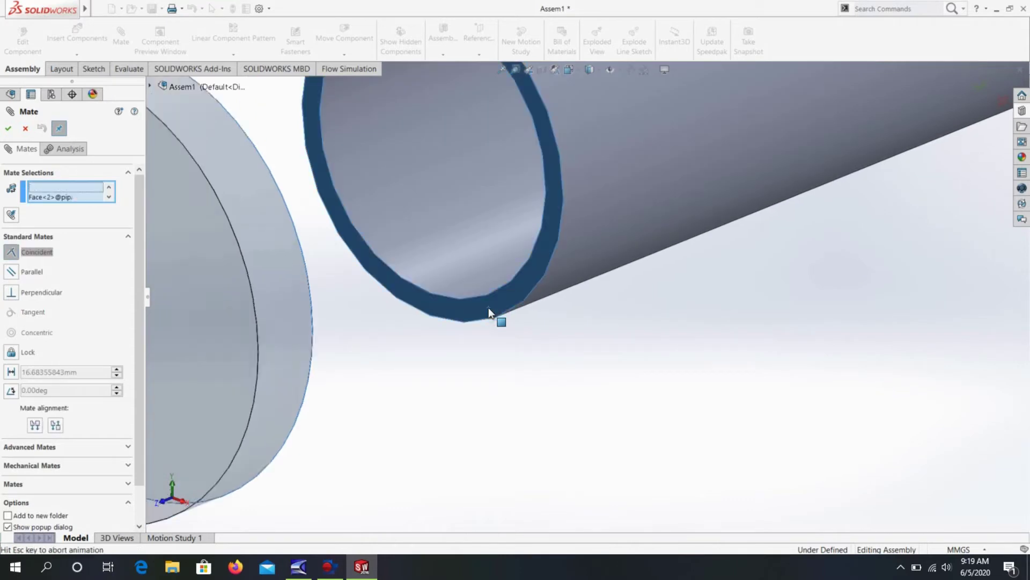
pyautogui.click(8, 128)
pyautogui.scroll(3, 733, 308)
pyautogui.scroll(3, 738, 312)
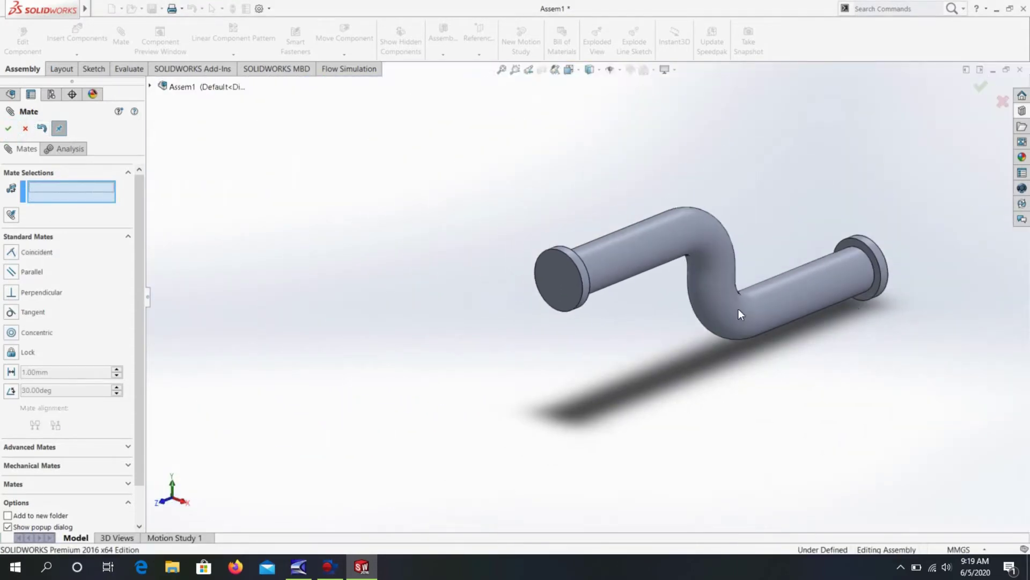
pyautogui.click(8, 128)
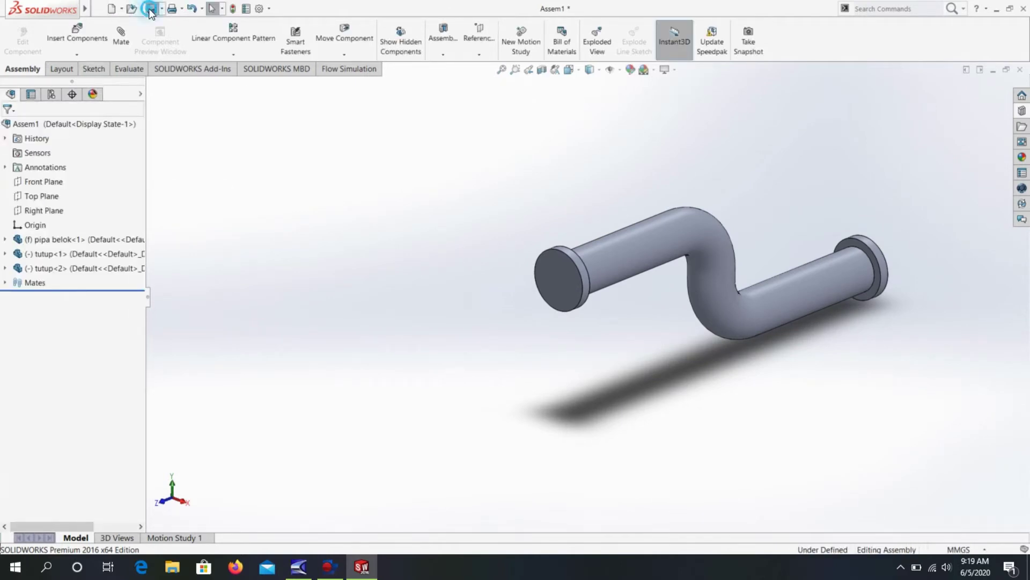
# Save the assembly as 'simulasi pipa S' in the analisys folder
pyautogui.click(152, 9)
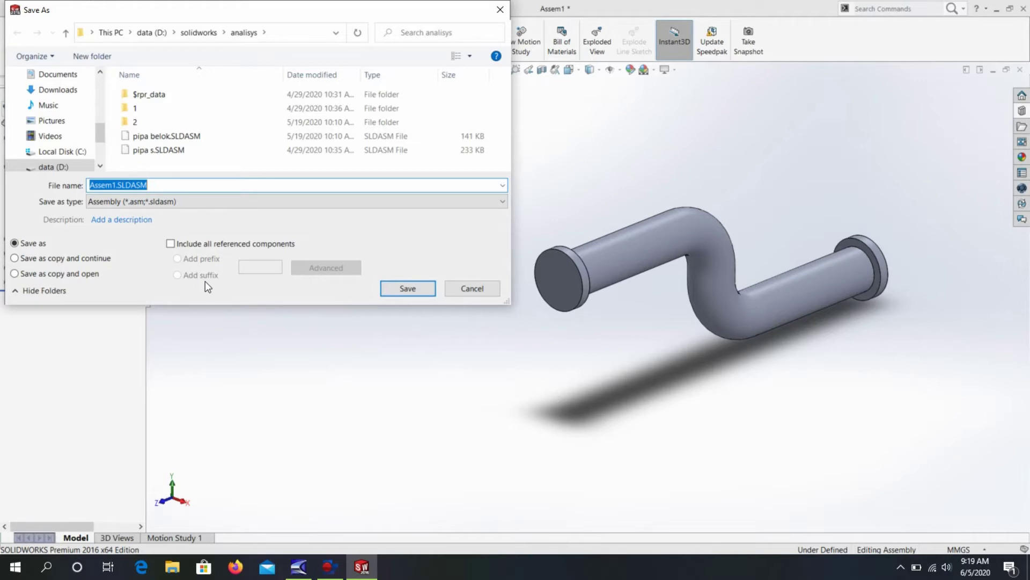
pyautogui.write('simulasi pipa S')
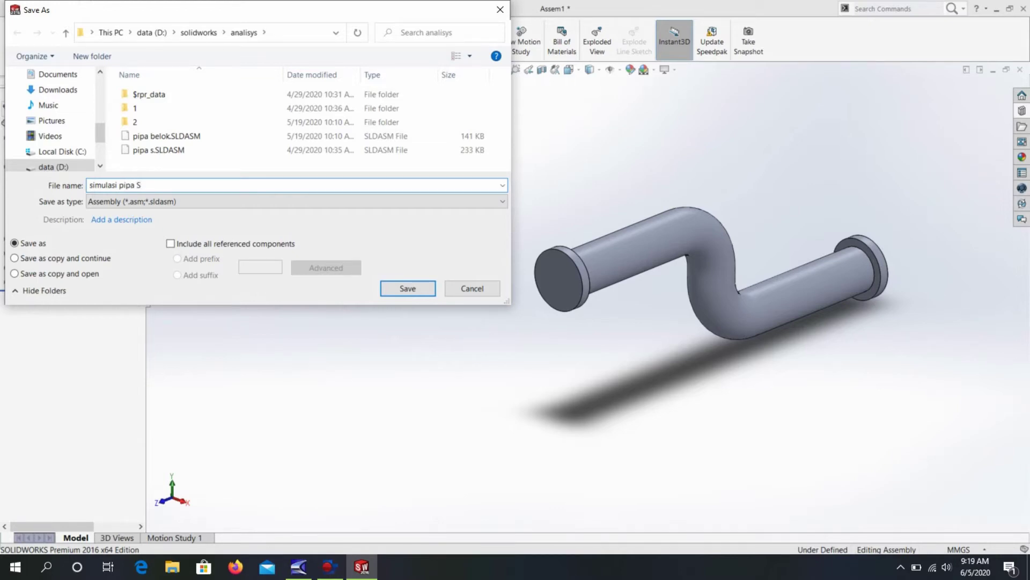
pyautogui.click(416, 285)
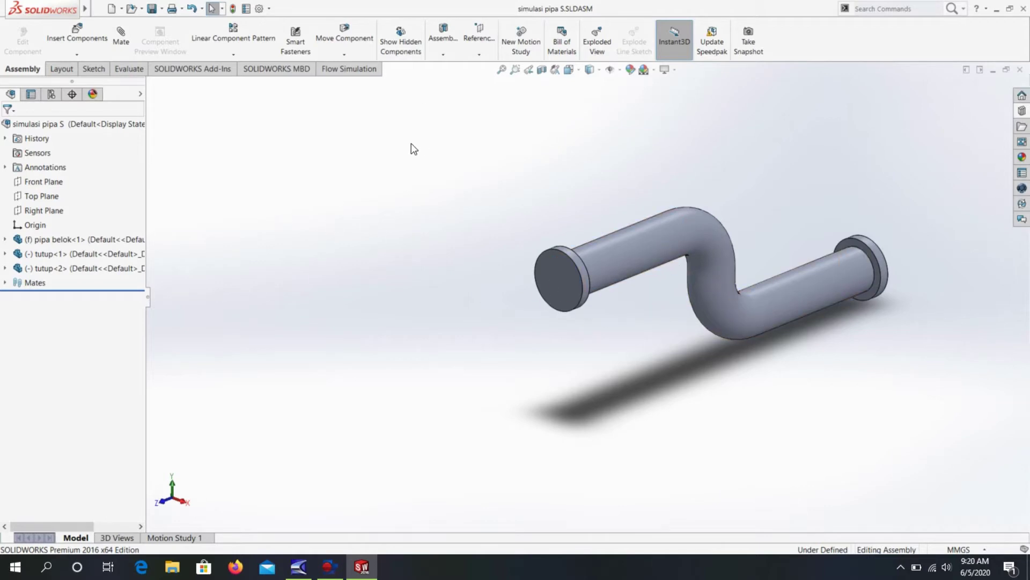
# Launch the Flow Simulation wizard with project name 'simulasi aliran air'
pyautogui.click(341, 70)
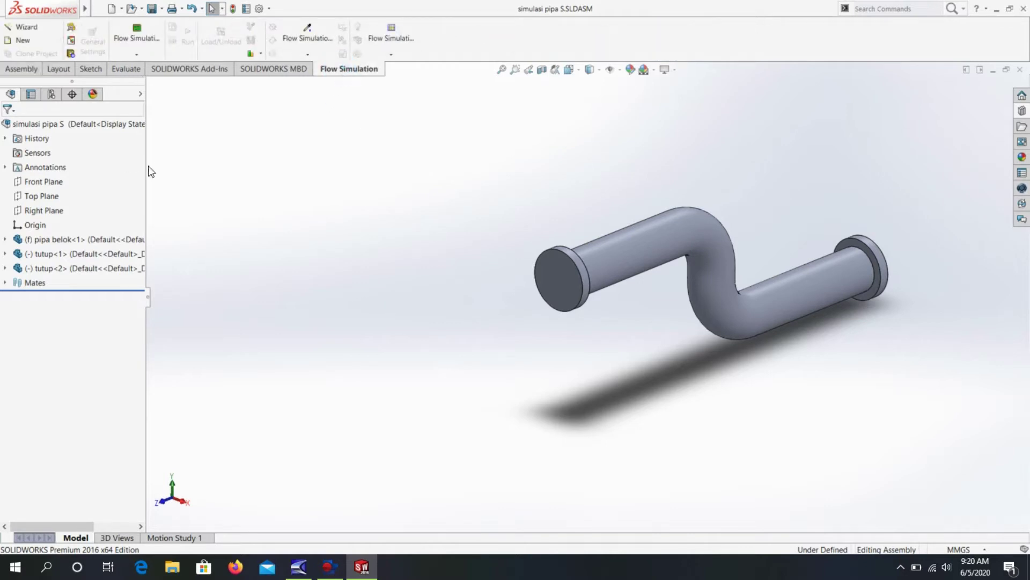
pyautogui.click(20, 27)
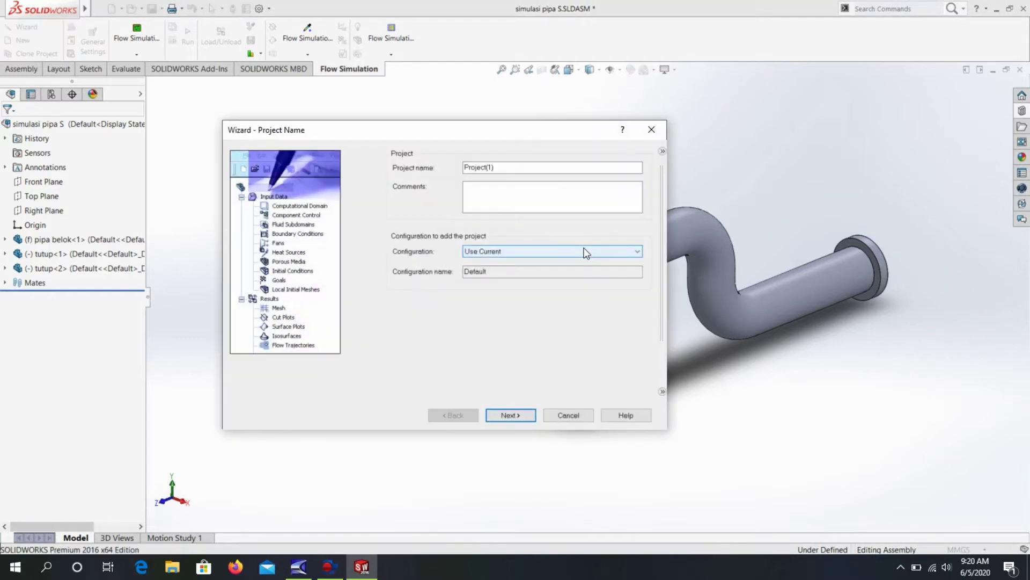
pyautogui.click(475, 170)
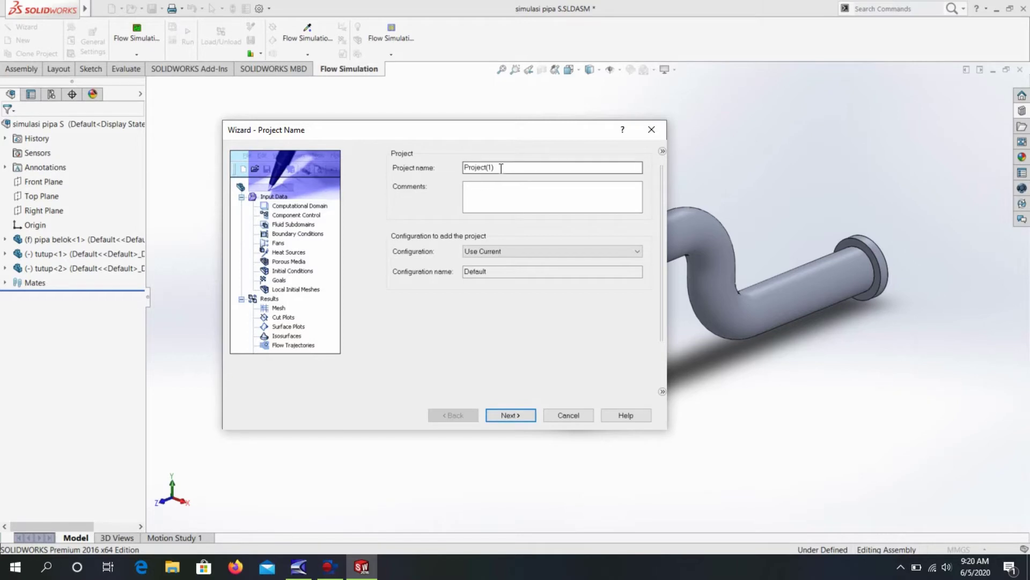
pyautogui.moveTo(501, 168); pyautogui.dragTo(421, 167)
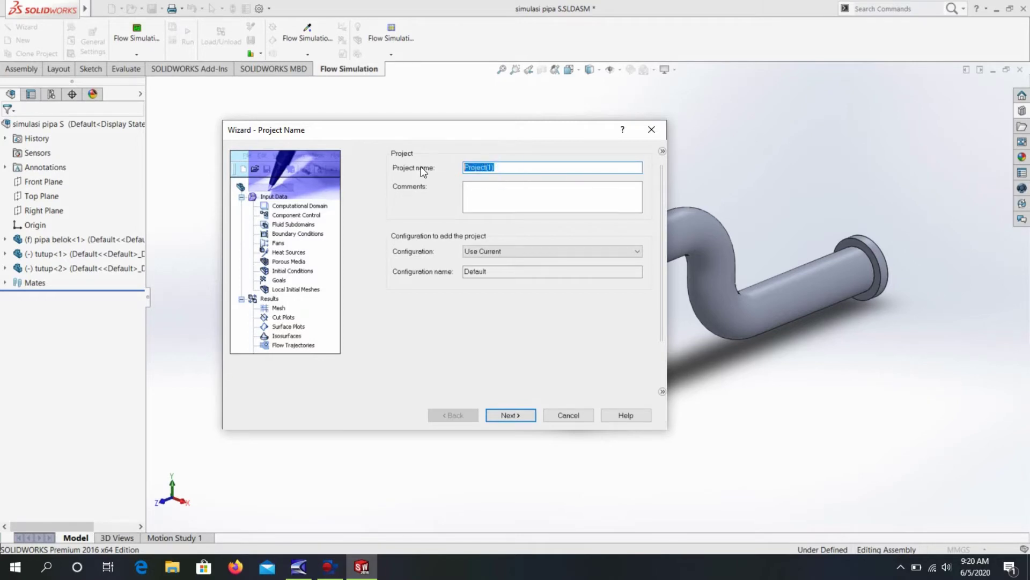
pyautogui.write('si')
pyautogui.write('mul')
pyautogui.write('asi ')
pyautogui.write('aliran ')
pyautogui.write('air')
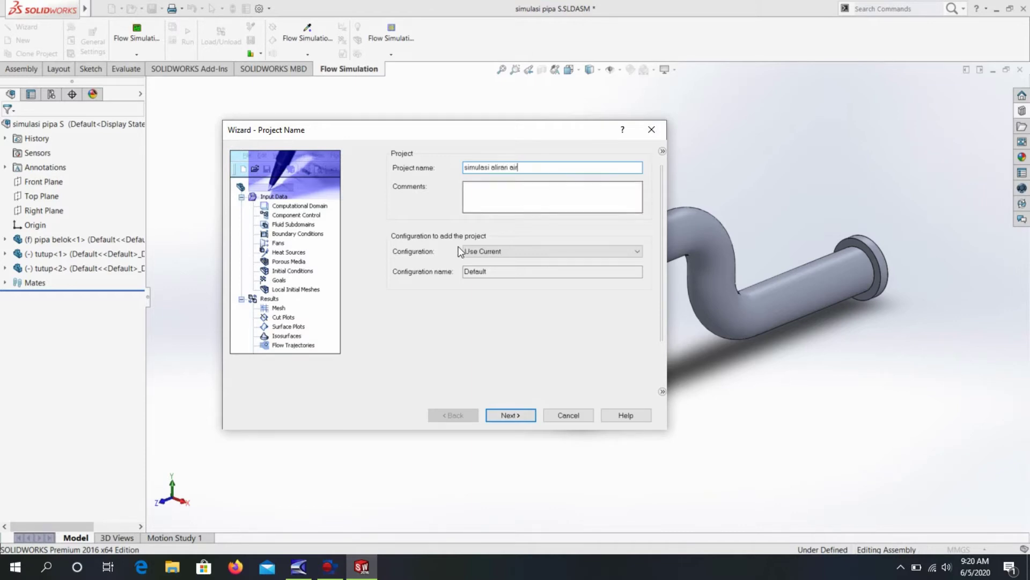
pyautogui.click(512, 415)
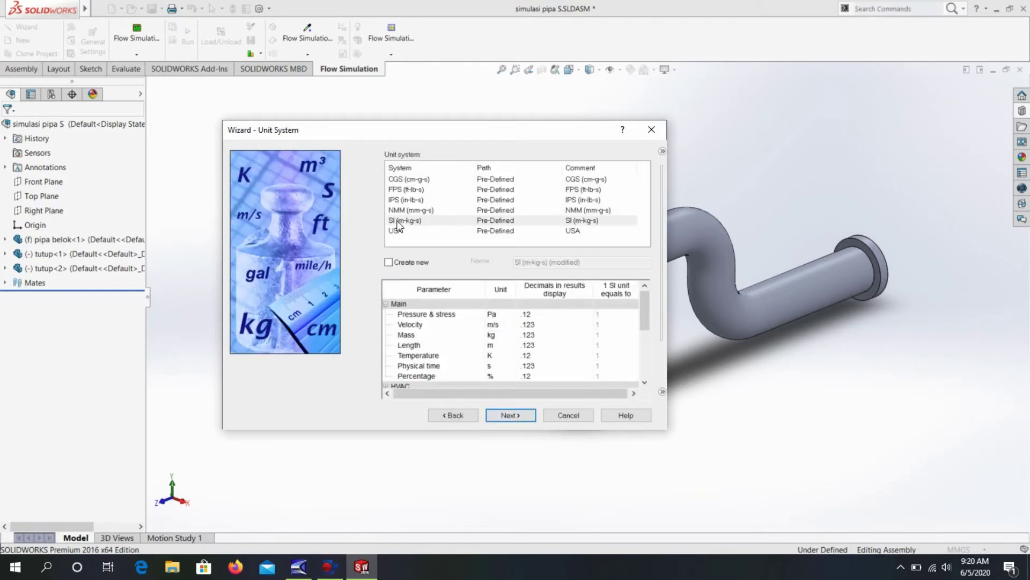
# Choose SI (m-kg-s) units, internal analysis, and Water as the project fluid
pyautogui.click(397, 221)
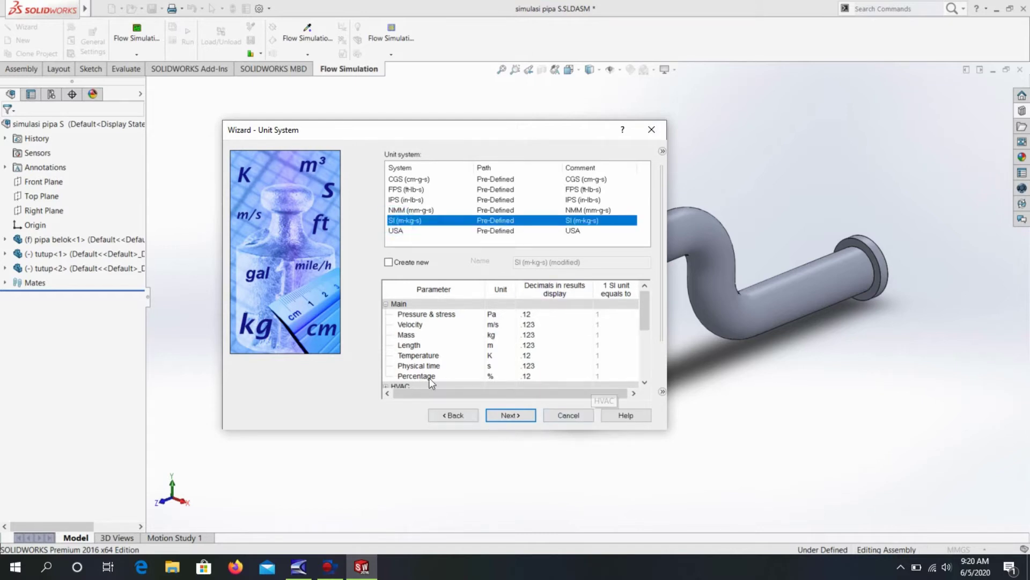
pyautogui.click(511, 416)
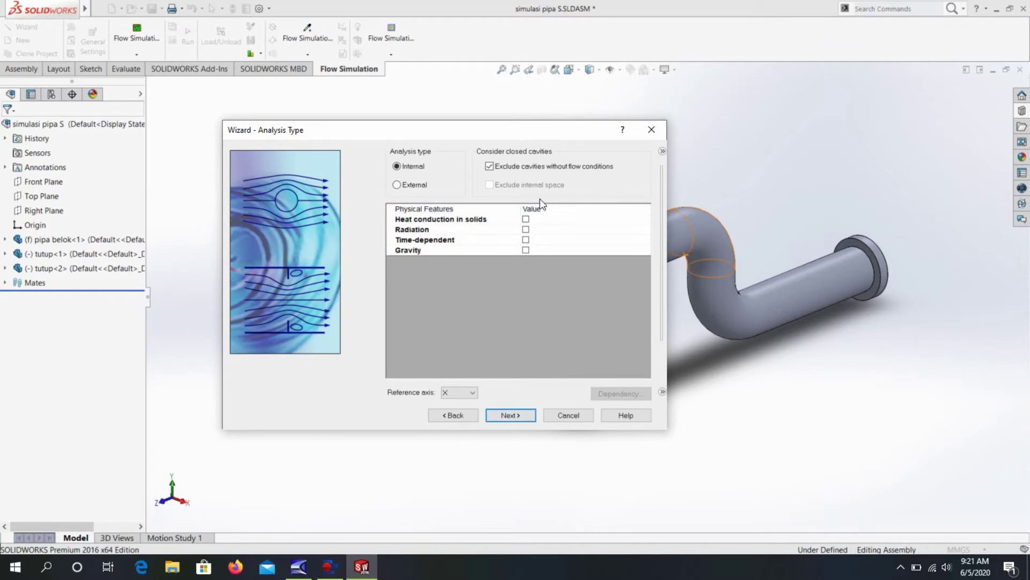
pyautogui.click(507, 415)
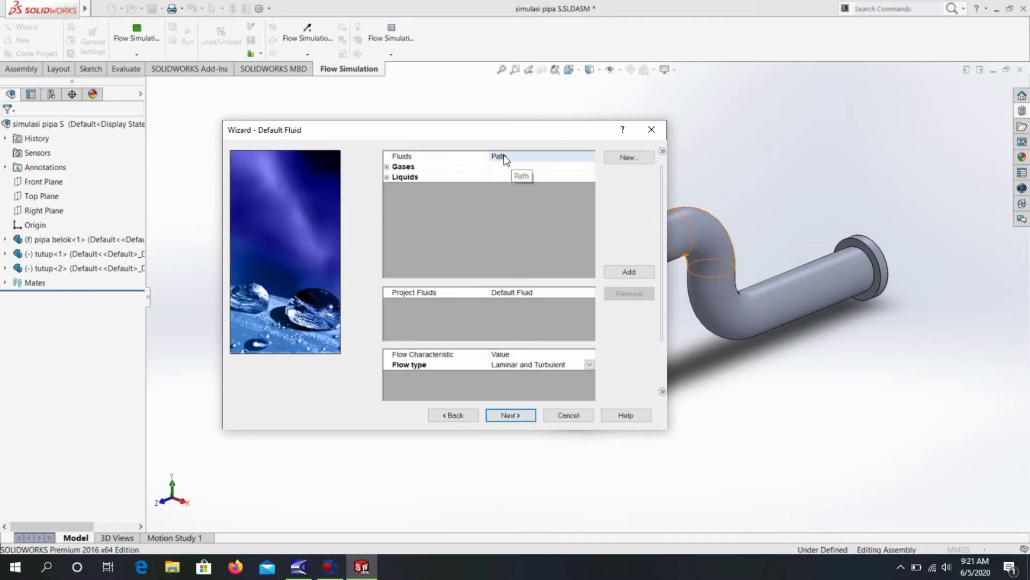
pyautogui.click(387, 177)
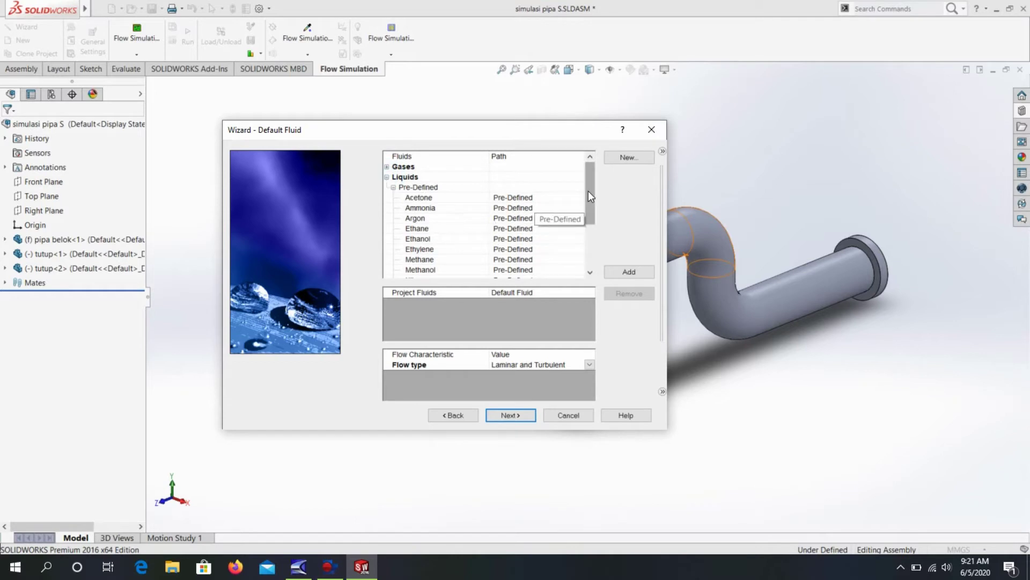
pyautogui.moveTo(588, 191); pyautogui.dragTo(582, 235)
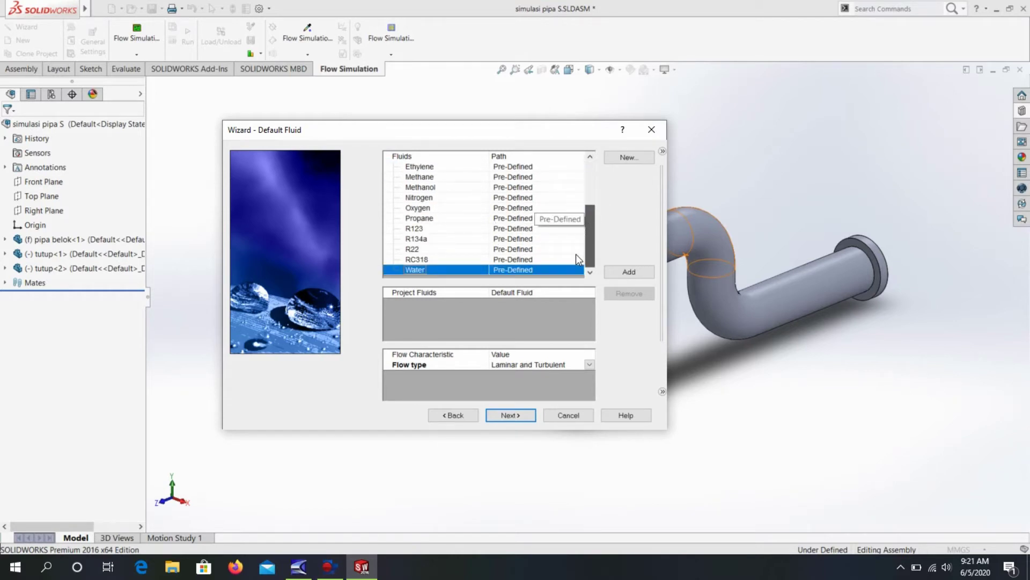
pyautogui.click(627, 272)
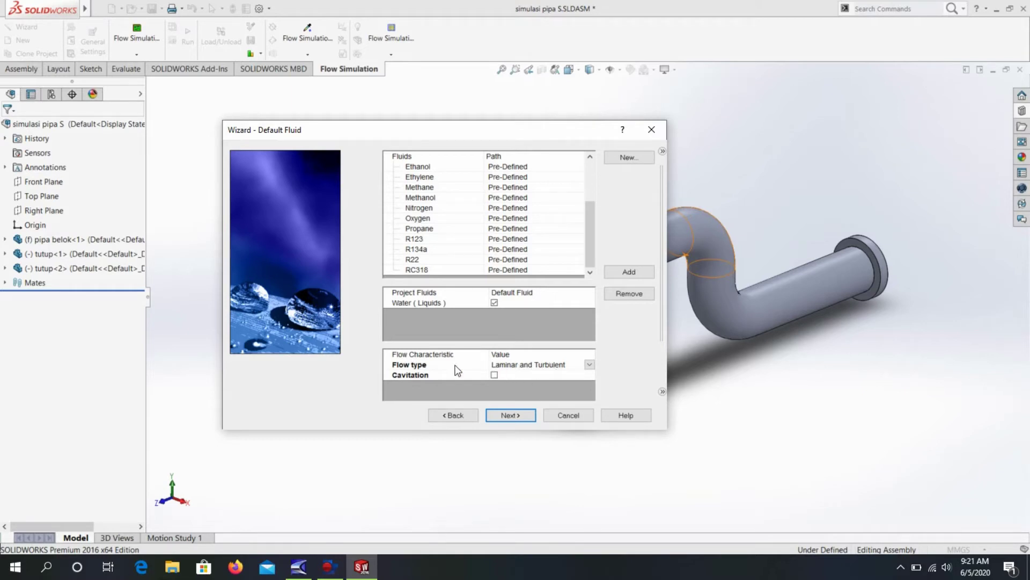
# Accept the default wall and initial conditions and finish the wizard
pyautogui.click(508, 414)
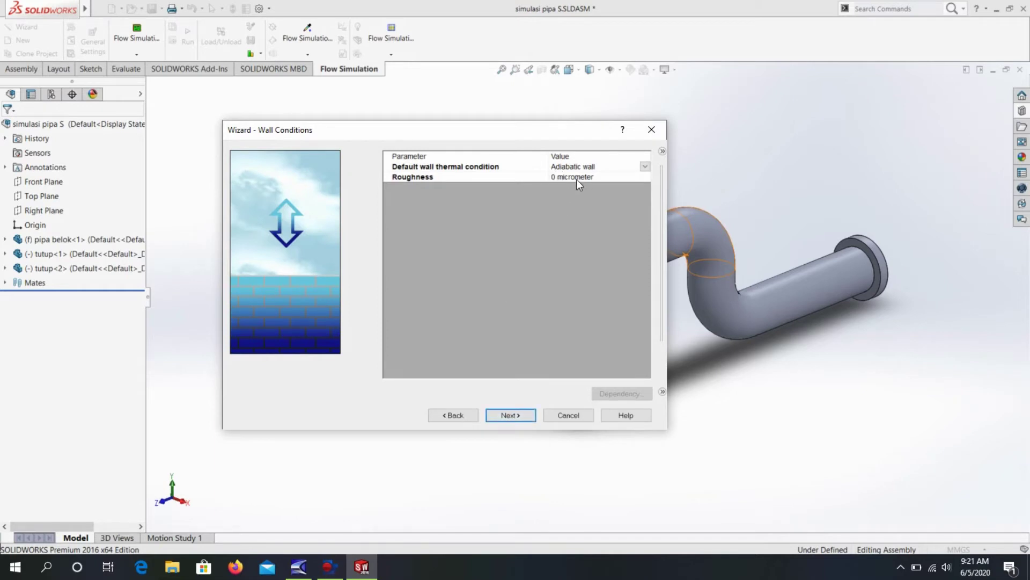
pyautogui.click(511, 414)
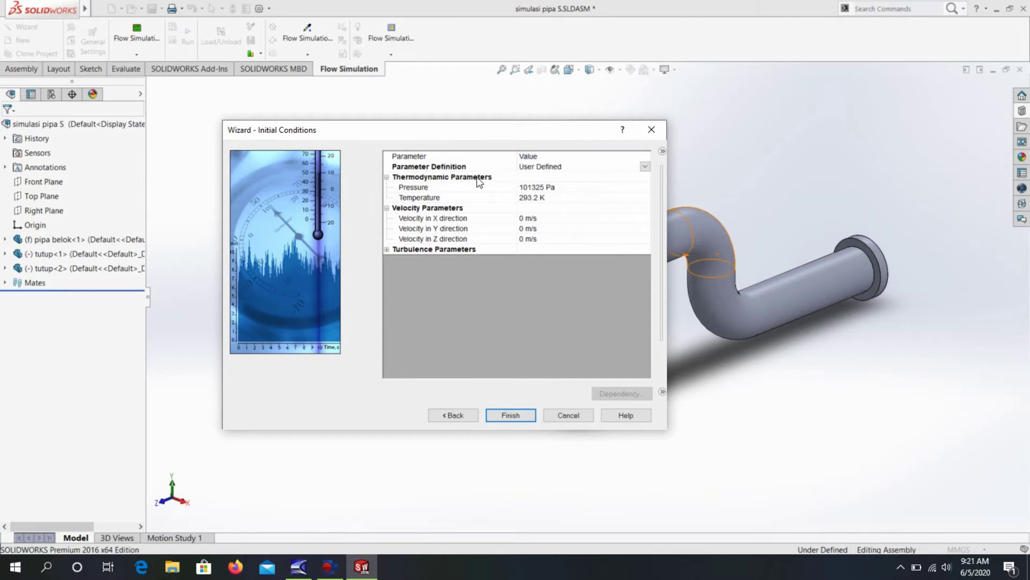
pyautogui.click(508, 414)
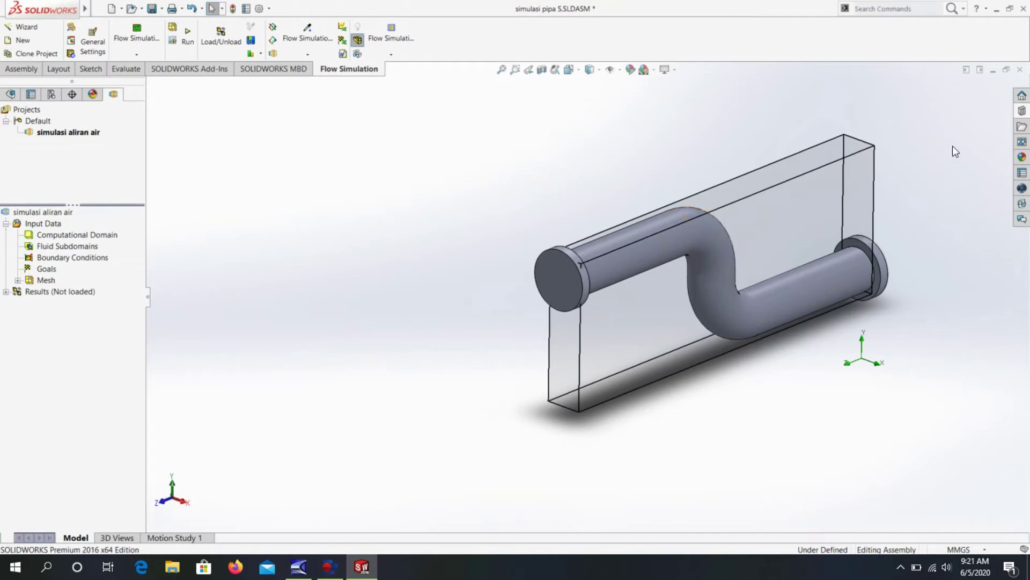
# Orbit toward the left flange and bring up the Boundary Conditions context menu
pyautogui.moveTo(926, 269)
pyautogui.mouseDown(button='middle')
pyautogui.moveTo(886, 197)
pyautogui.moveTo(832, 202)
pyautogui.moveTo(858, 295)
pyautogui.moveTo(901, 208)
pyautogui.moveTo(923, 122)
pyautogui.moveTo(846, 267)
pyautogui.moveTo(792, 302)
pyautogui.moveTo(856, 193)
pyautogui.moveTo(853, 209)
pyautogui.moveTo(909, 193)
pyautogui.moveTo(884, 201)
pyautogui.mouseUp(button='middle')
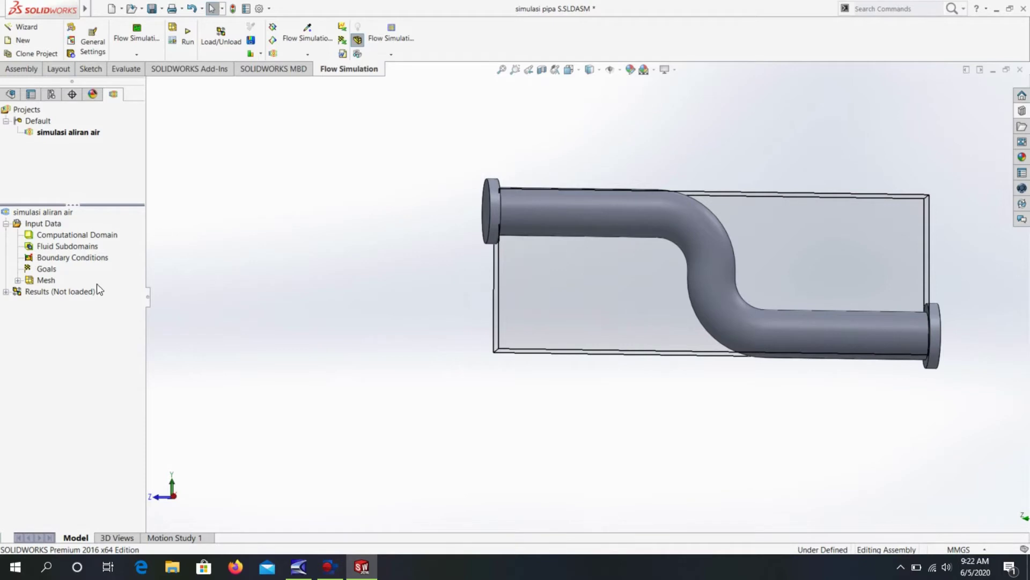
pyautogui.moveTo(859, 225); pyautogui.dragTo(804, 237, button='middle')
pyautogui.scroll(-1, 547, 214)
pyautogui.scroll(-2, 548, 214)
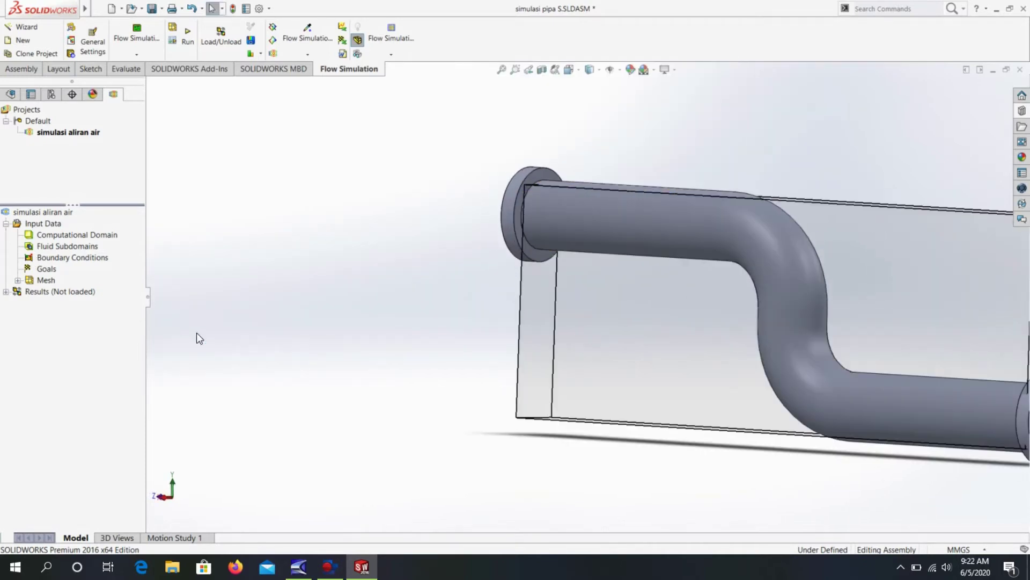
pyautogui.rightClick(55, 258)
# Add an Inlet Mass Flow of 0.0001 kg/s on the left cap's inner face
pyautogui.click(120, 265)
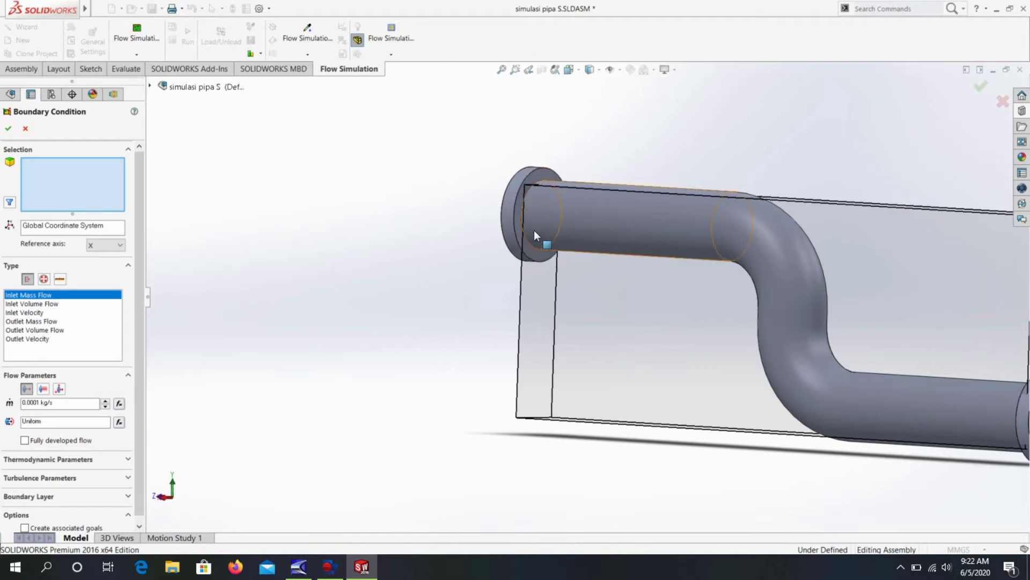
pyautogui.scroll(-3, 518, 217)
pyautogui.scroll(-1, 518, 217)
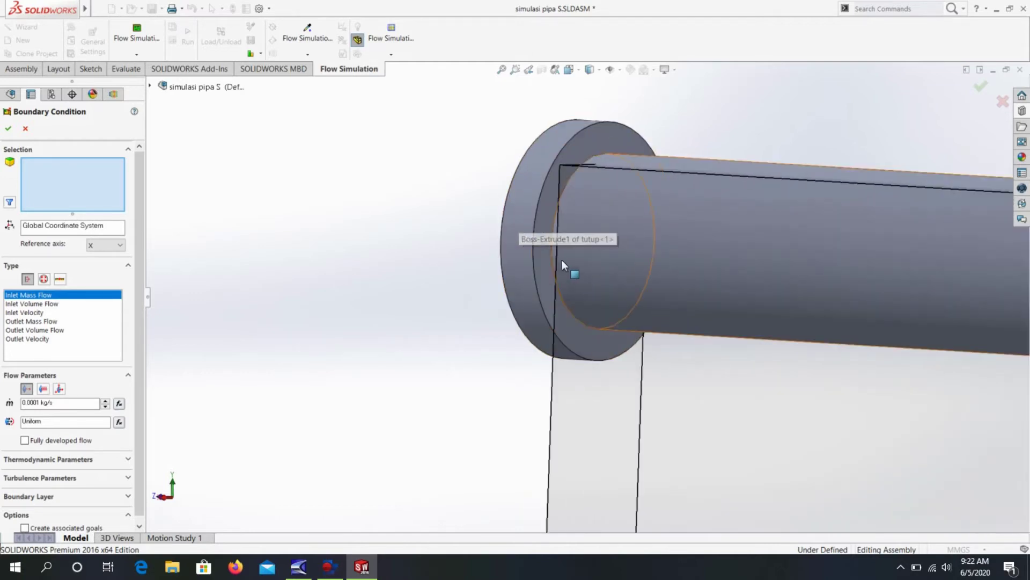
pyautogui.click(545, 245)
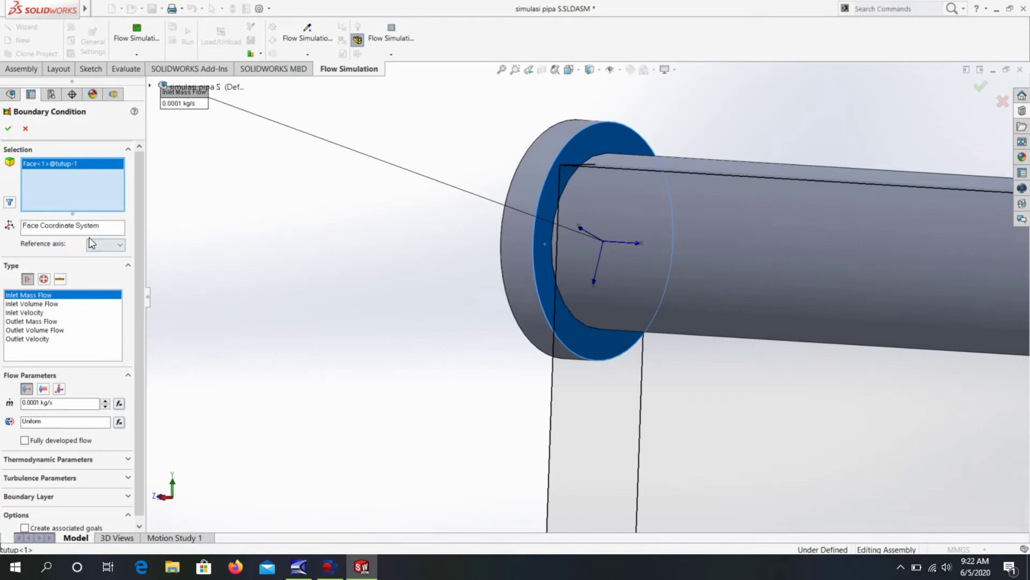
pyautogui.scroll(3, 259, 266)
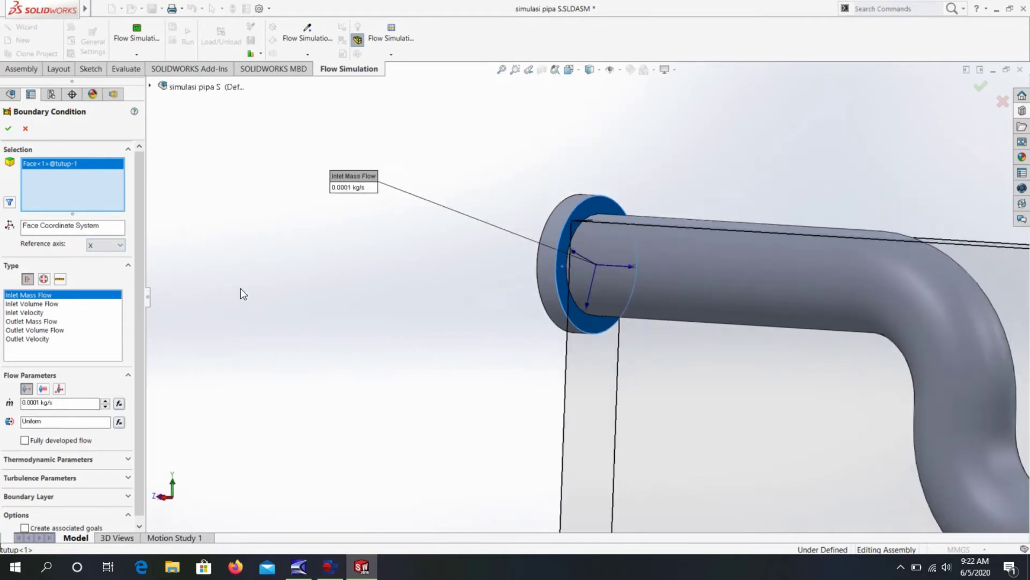
pyautogui.scroll(-2, 241, 288)
pyautogui.moveTo(137, 285); pyautogui.dragTo(139, 307)
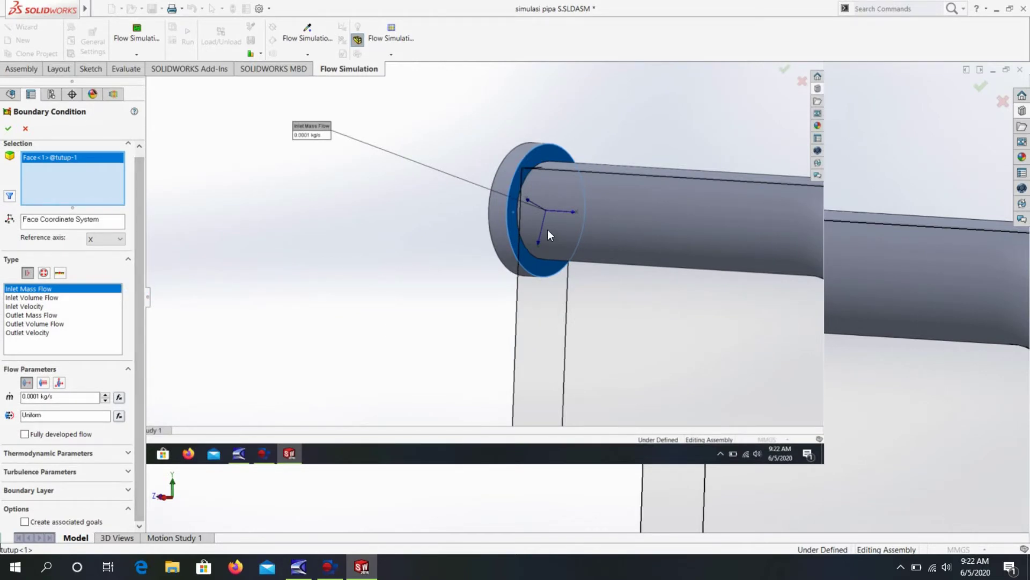
pyautogui.click(8, 127)
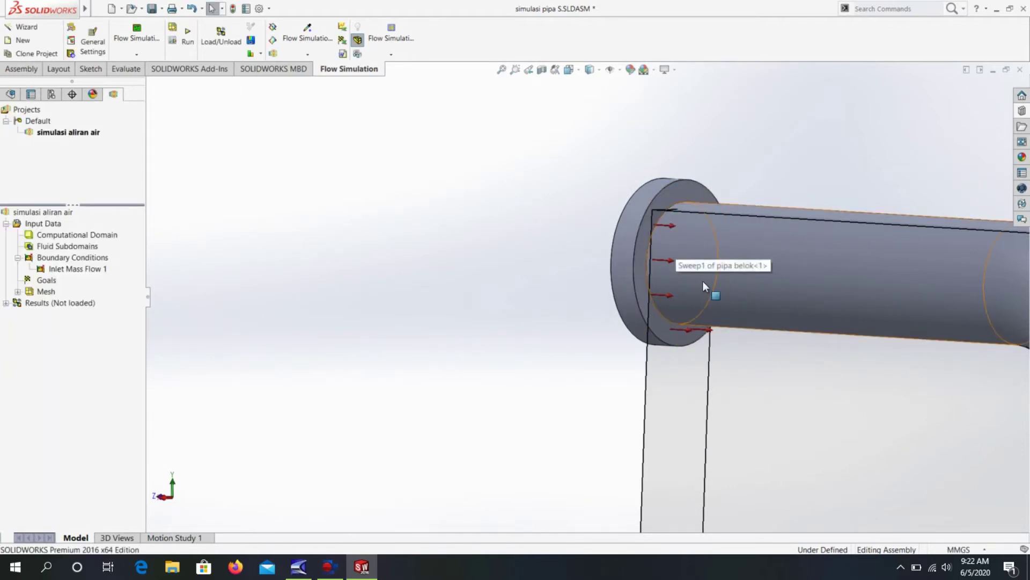
# Orbit and zoom to fit the whole pipe model in view
pyautogui.scroll(2, 368, 341)
pyautogui.scroll(3, 368, 340)
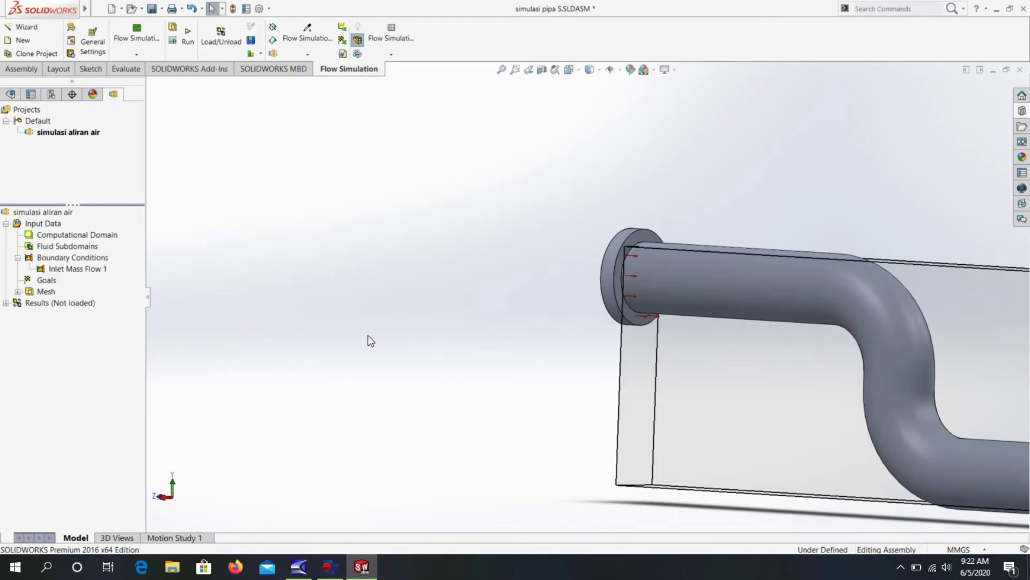
pyautogui.scroll(2, 490, 346)
pyautogui.moveTo(490, 347)
pyautogui.mouseDown(button='middle')
pyautogui.moveTo(665, 368)
pyautogui.moveTo(593, 354)
pyautogui.mouseUp(button='middle')
pyautogui.scroll(2, 646, 355)
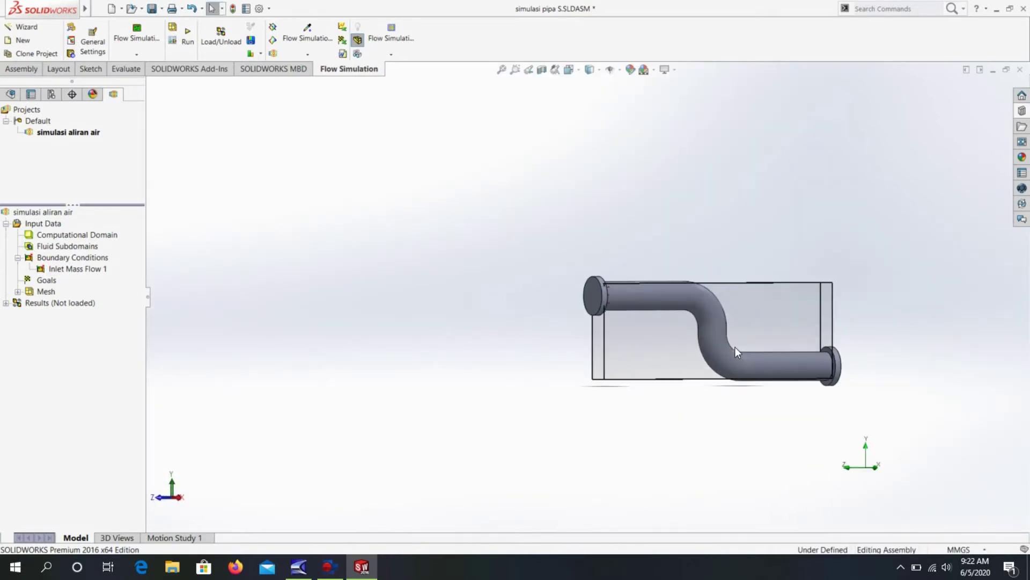
pyautogui.press('f')
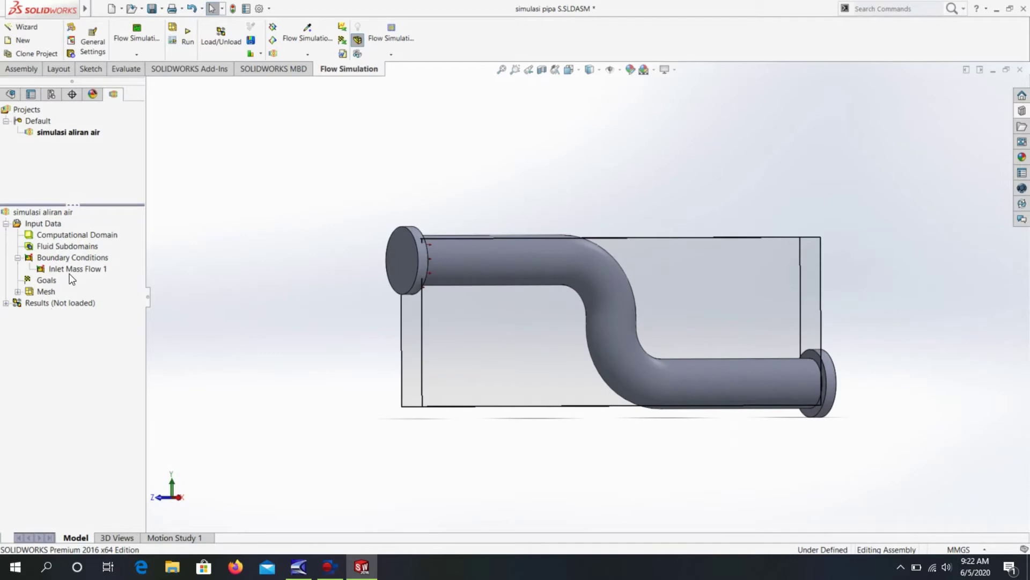
# Insert Outlet Mass Flow 1 at 0.0001 kg/s on the right cap's inner face
pyautogui.click(57, 262)
pyautogui.rightClick(57, 262)
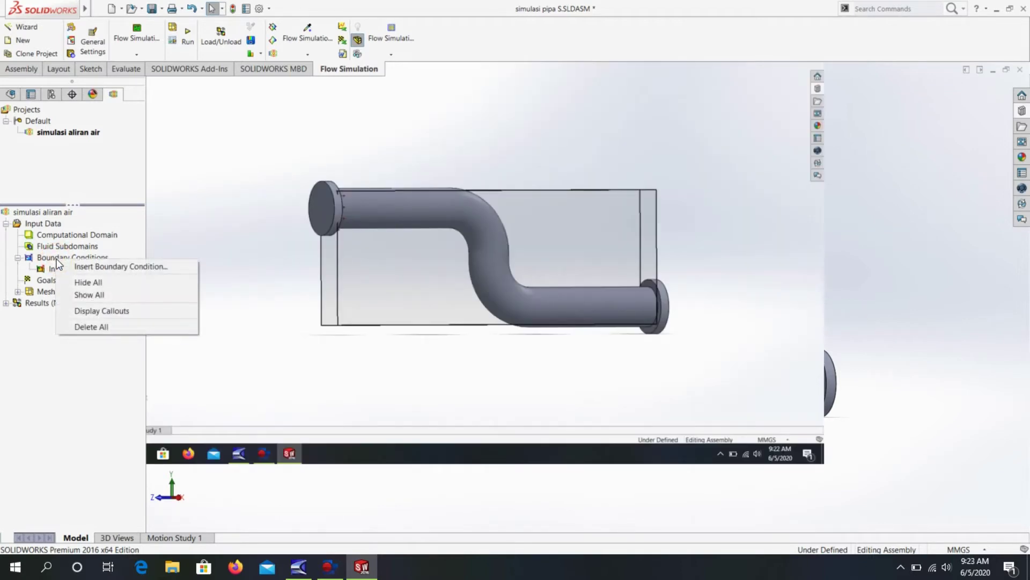
pyautogui.click(121, 266)
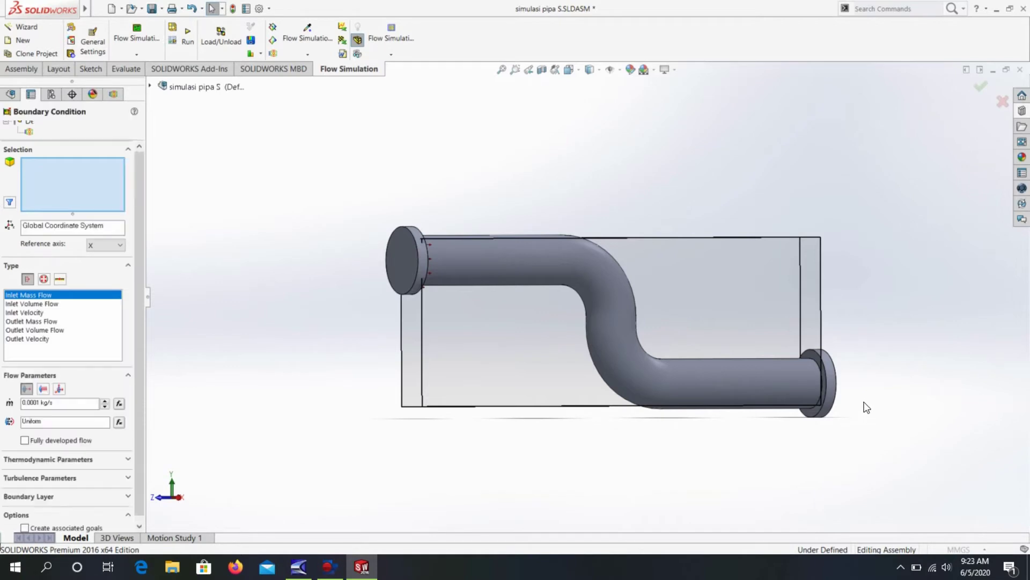
pyautogui.scroll(-5, 817, 375)
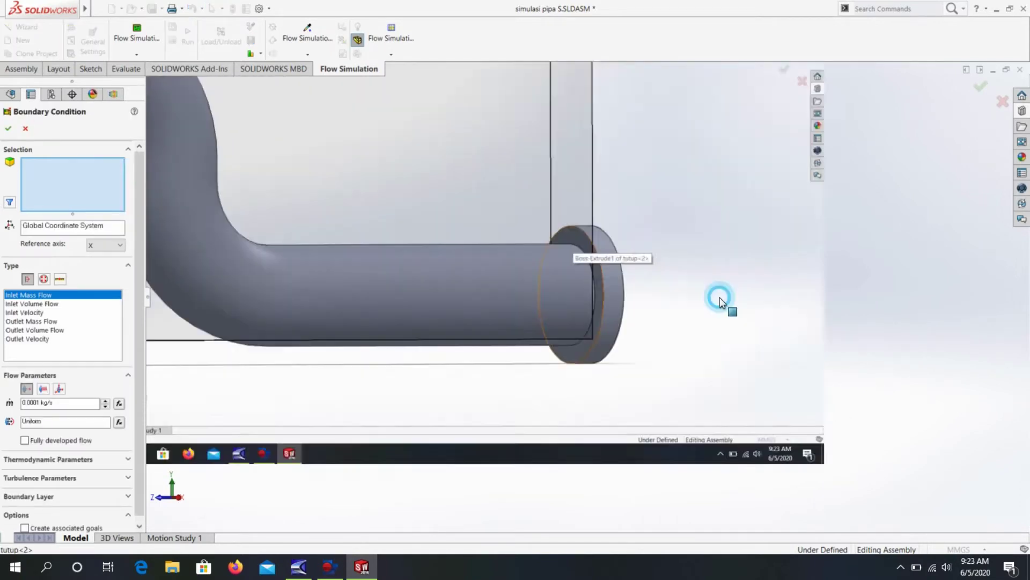
pyautogui.click(720, 297)
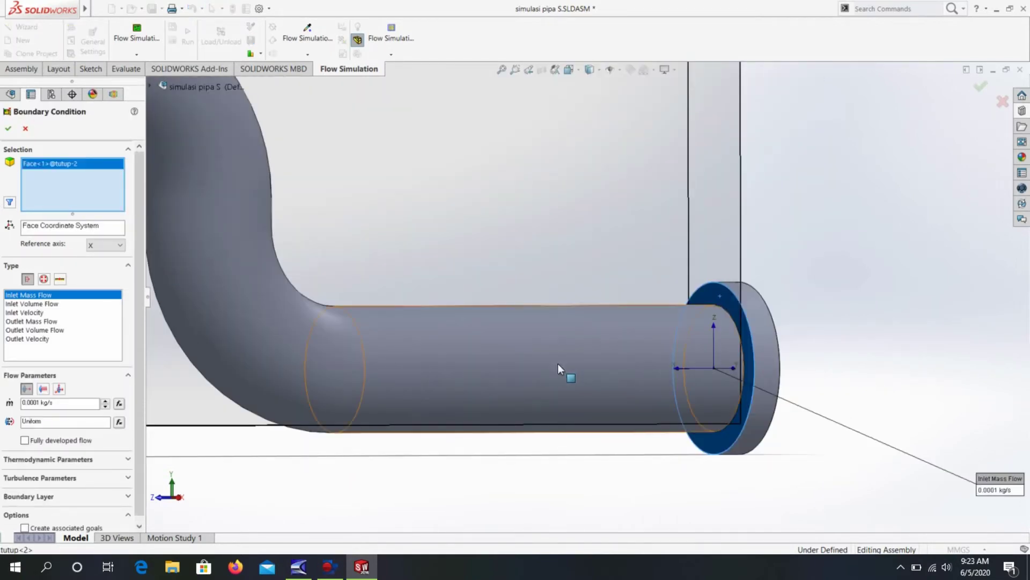
pyautogui.scroll(2, 558, 363)
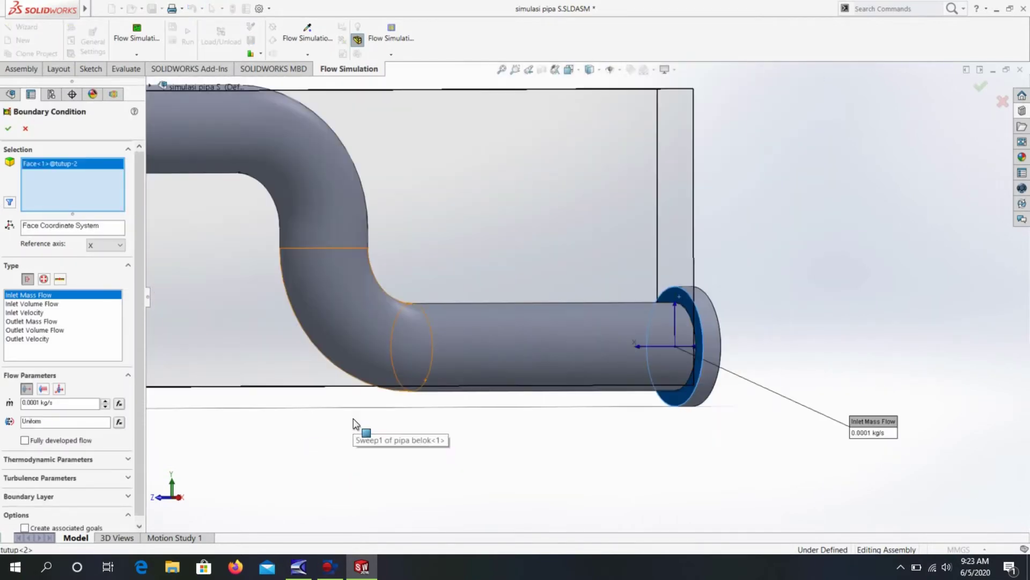
pyautogui.click(35, 322)
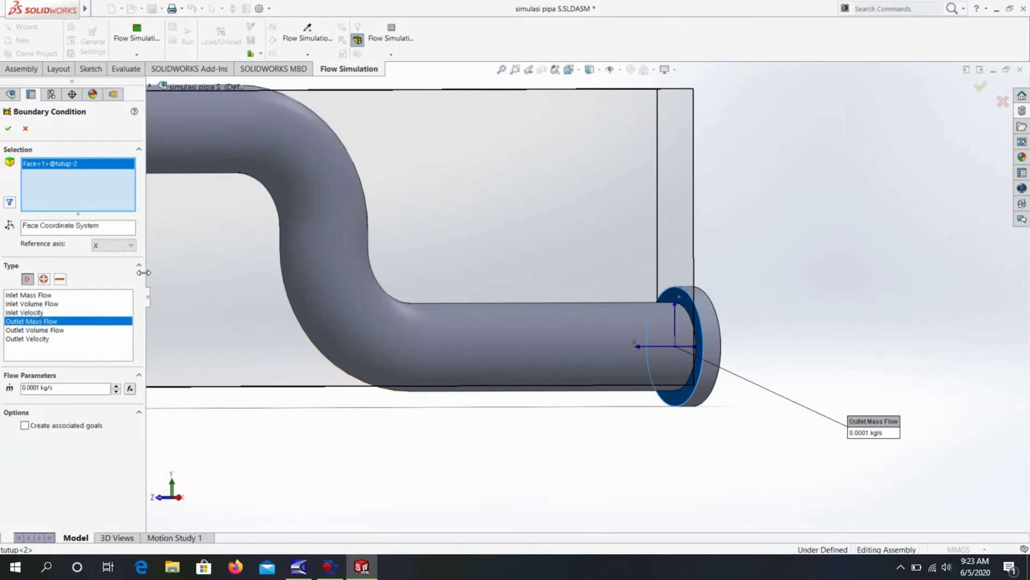
pyautogui.click(9, 129)
pyautogui.press('f')
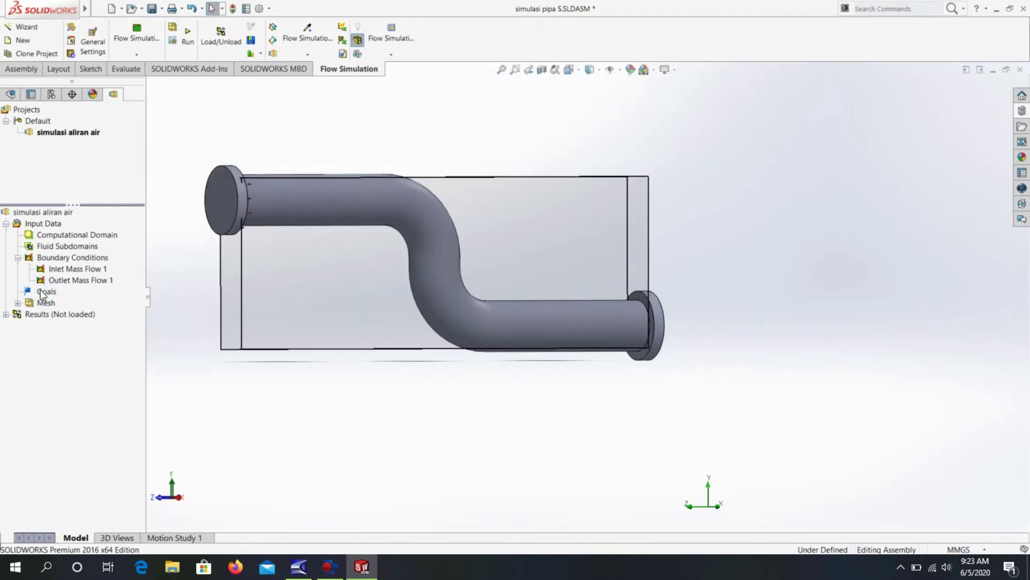
# Insert a global goal on Mass Flow Rate, creating GG Mass Flow Rate 1
pyautogui.rightClick(41, 295)
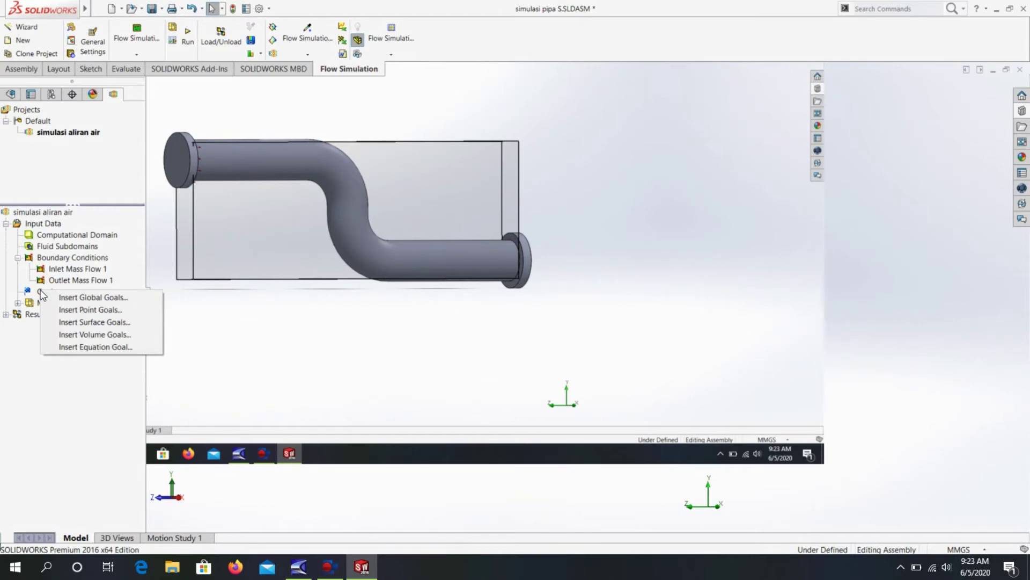
pyautogui.click(86, 298)
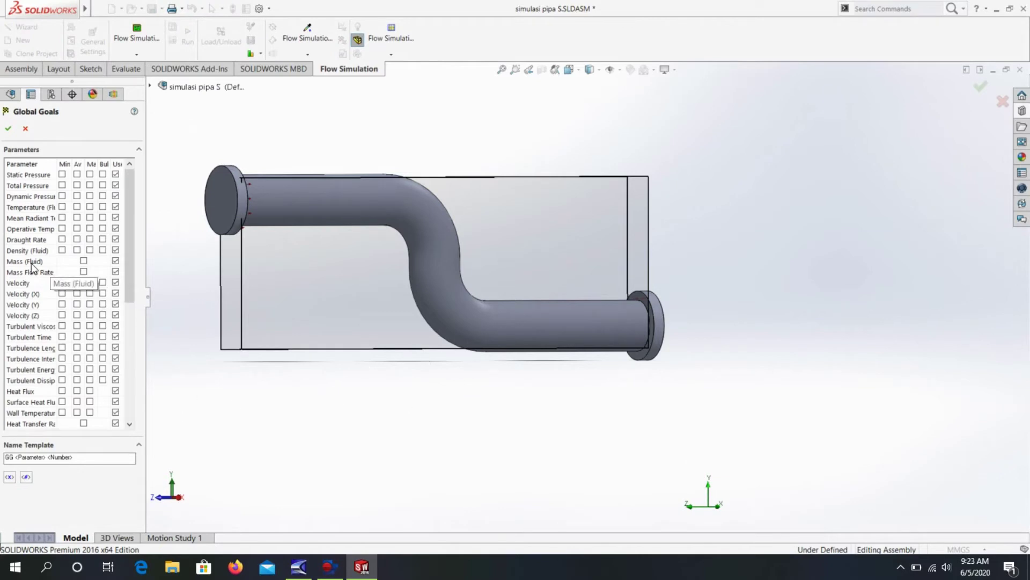
pyautogui.click(83, 271)
pyautogui.scroll(-1, 129, 250)
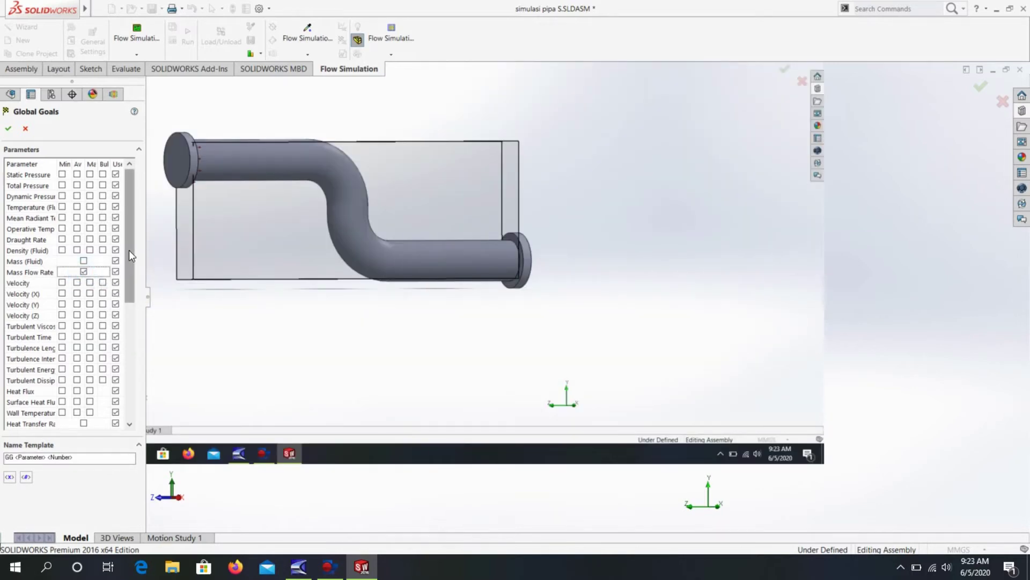
pyautogui.moveTo(136, 275)
pyautogui.mouseDown()
pyautogui.moveTo(146, 338)
pyautogui.moveTo(135, 389)
pyautogui.moveTo(144, 234)
pyautogui.mouseUp()
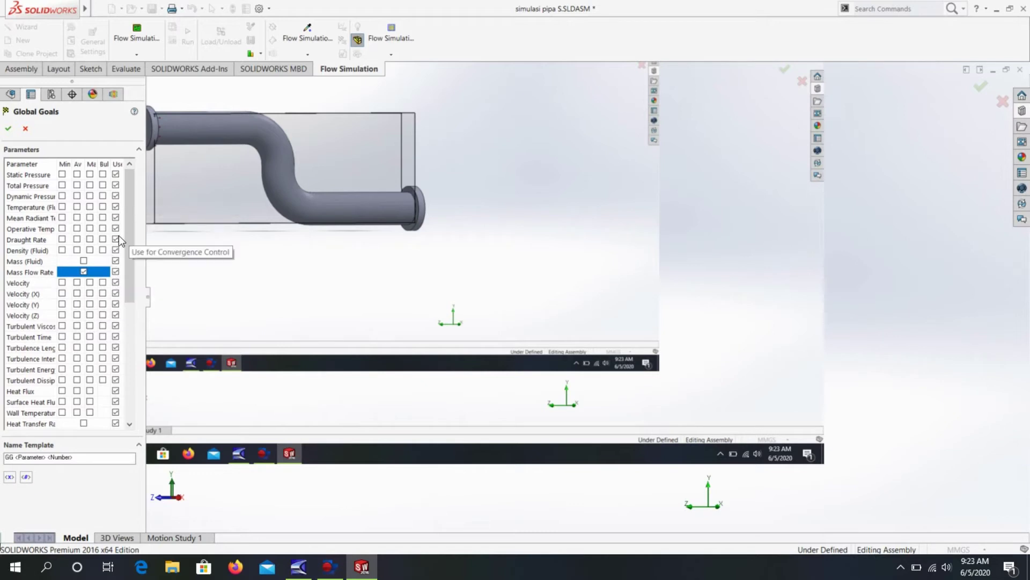
pyautogui.click(9, 130)
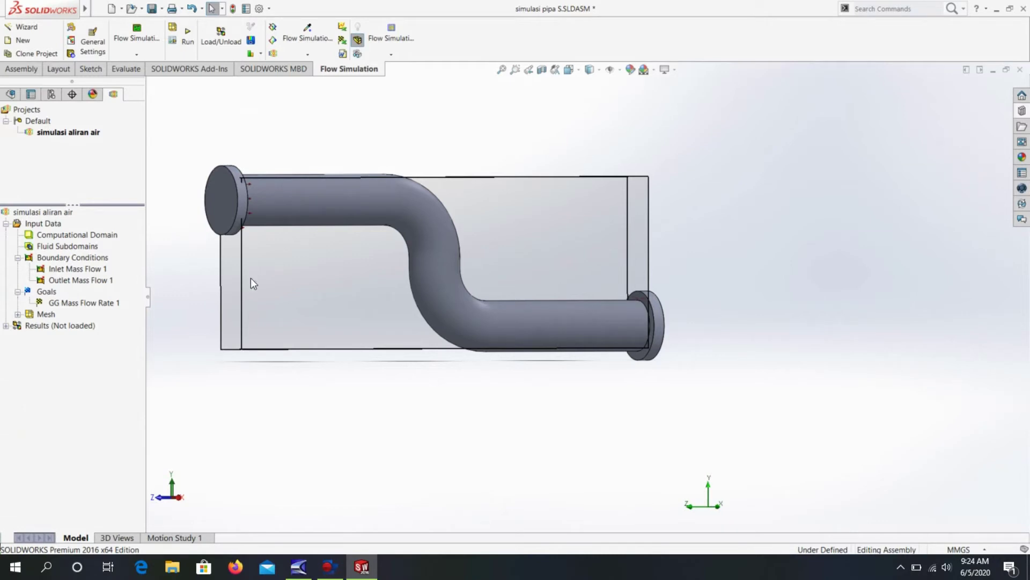
pyautogui.click(187, 33)
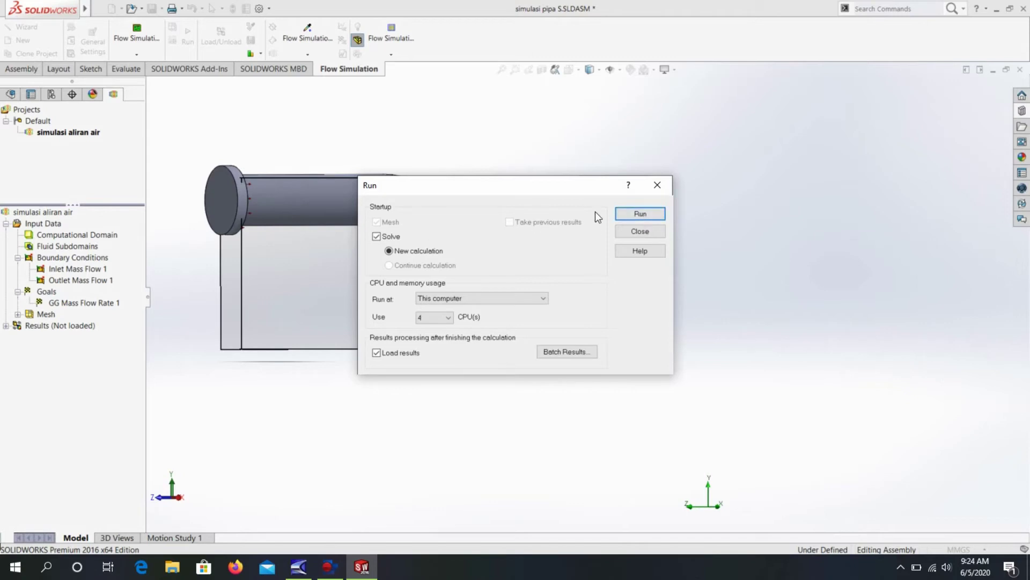
pyautogui.click(639, 215)
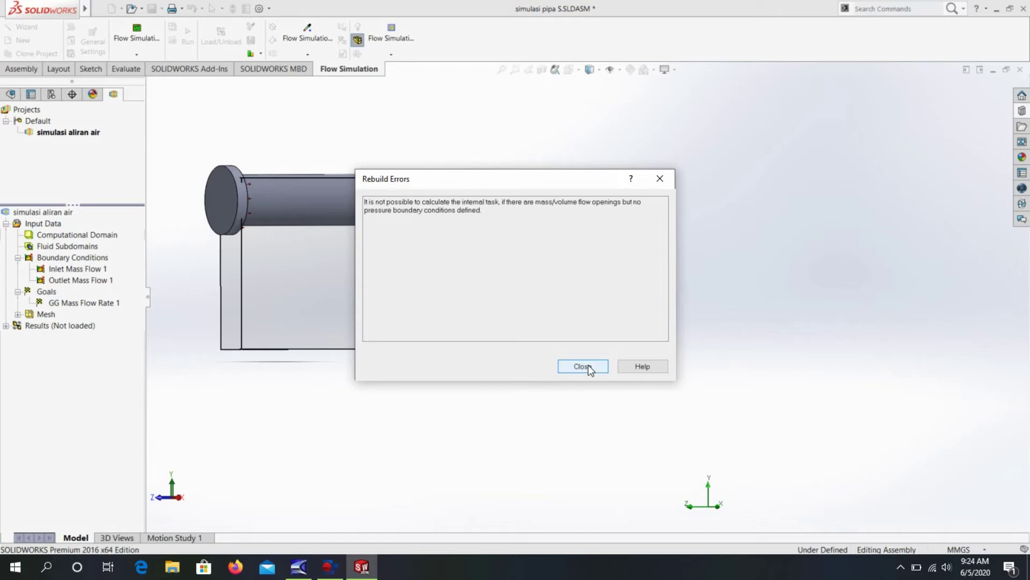
pyautogui.click(589, 366)
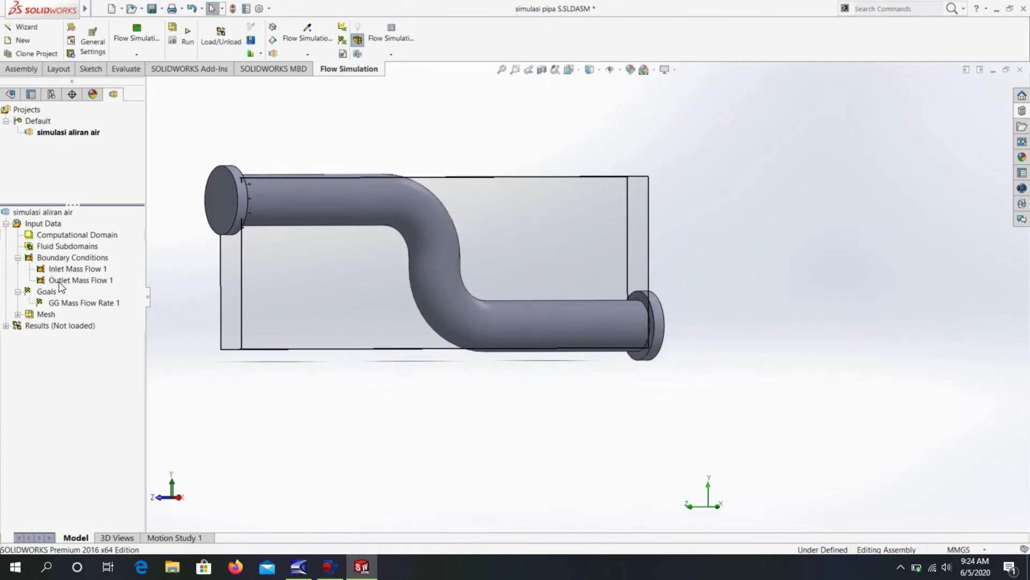
pyautogui.moveTo(525, 218); pyautogui.dragTo(493, 224, button='middle')
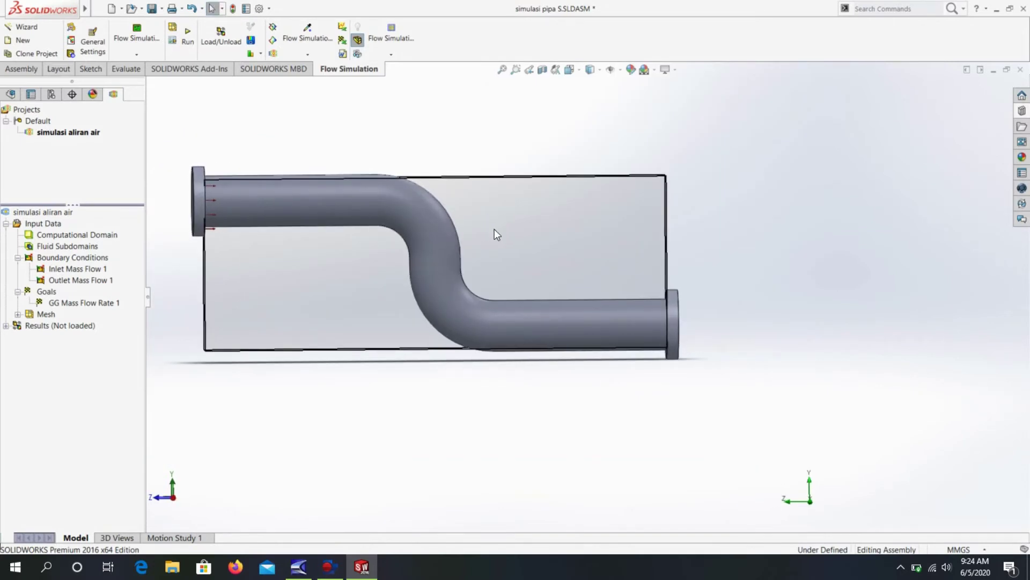
pyautogui.click(74, 269)
# Edit Inlet Mass Flow 1, changing its mass flow value from 0.0001 to 10 kg/s
pyautogui.rightClick(74, 269)
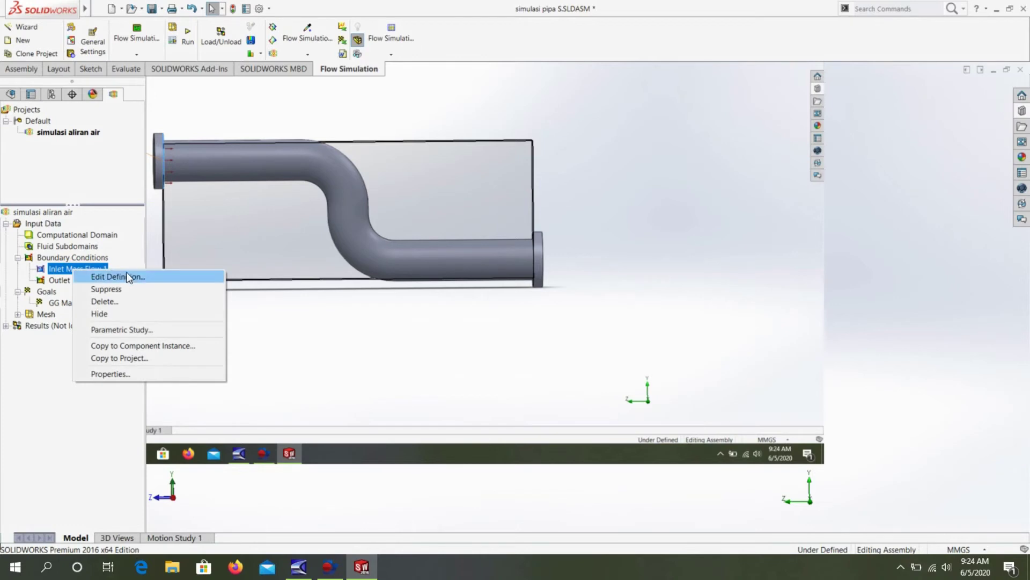
pyautogui.click(125, 276)
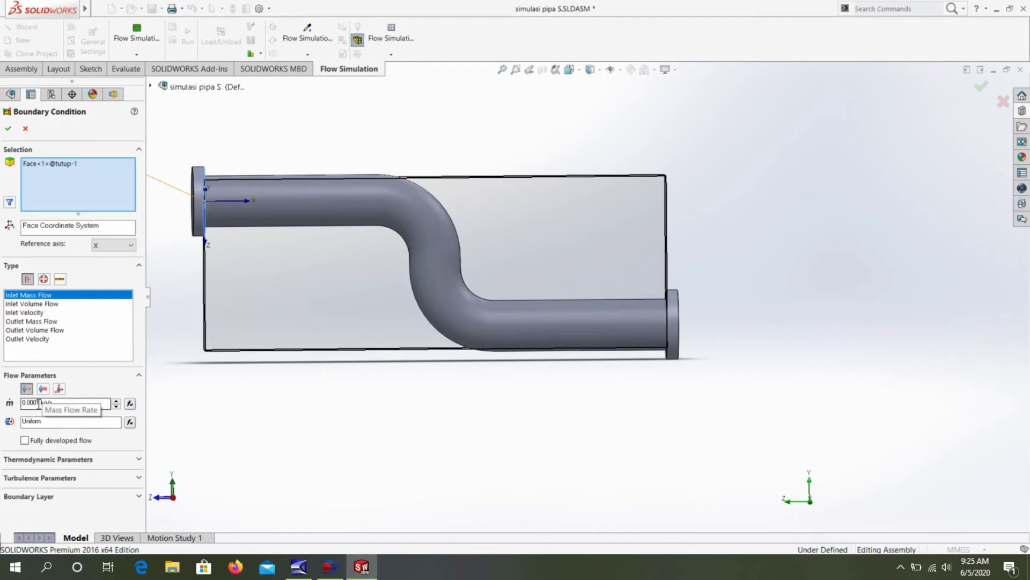
pyautogui.moveTo(35, 403); pyautogui.dragTo(2, 402)
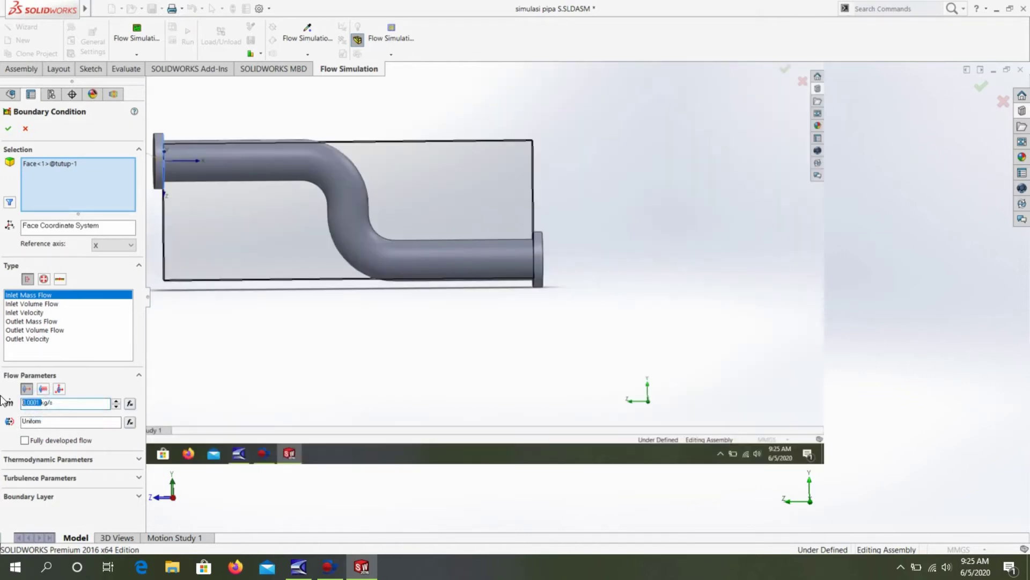
pyautogui.write('1')
pyautogui.write('0')
pyautogui.click(9, 128)
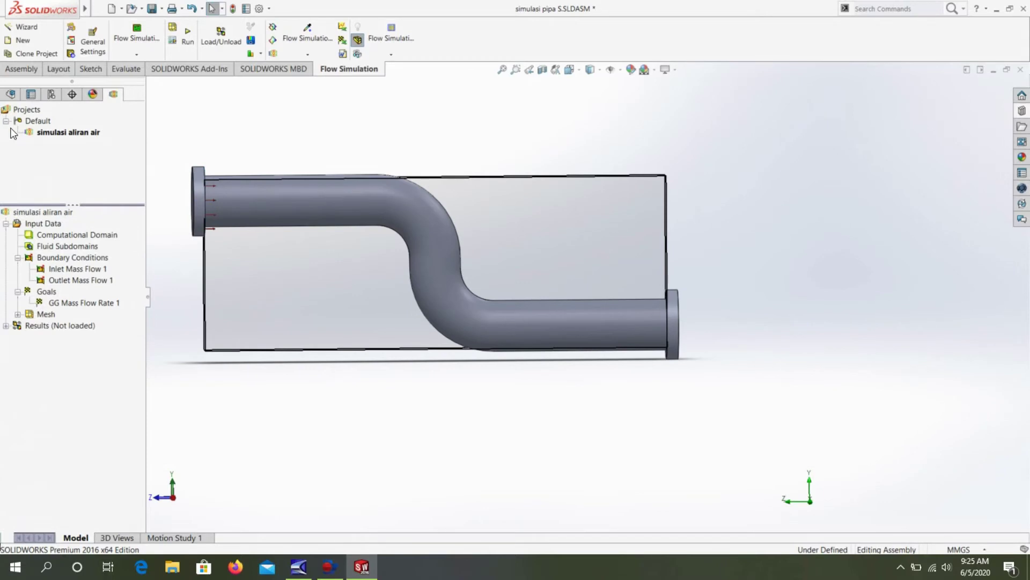
# Attempt to rerun the calculation, dismiss the rebuild error, and open General Settings
pyautogui.click(189, 35)
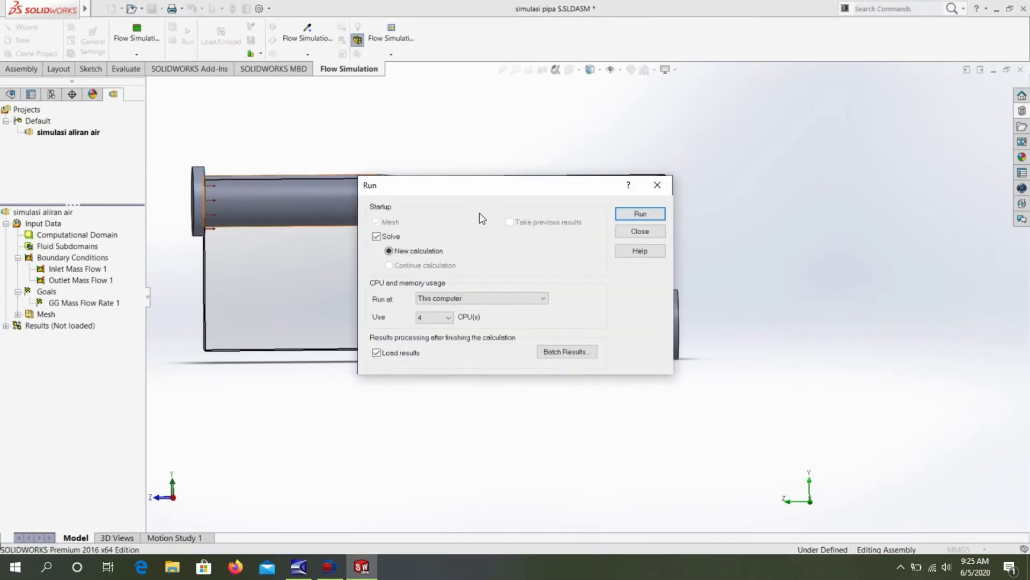
pyautogui.click(622, 215)
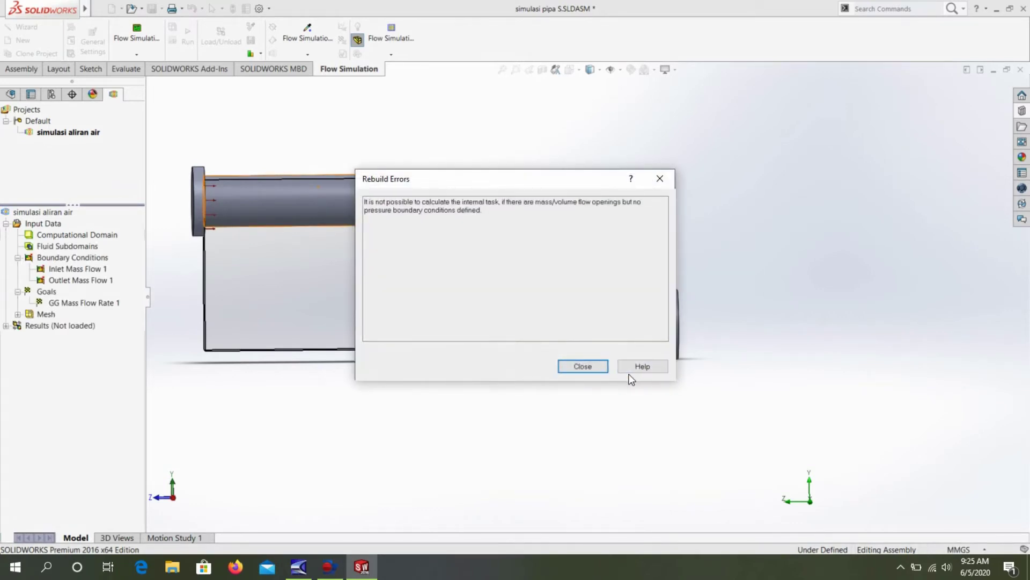
pyautogui.click(585, 365)
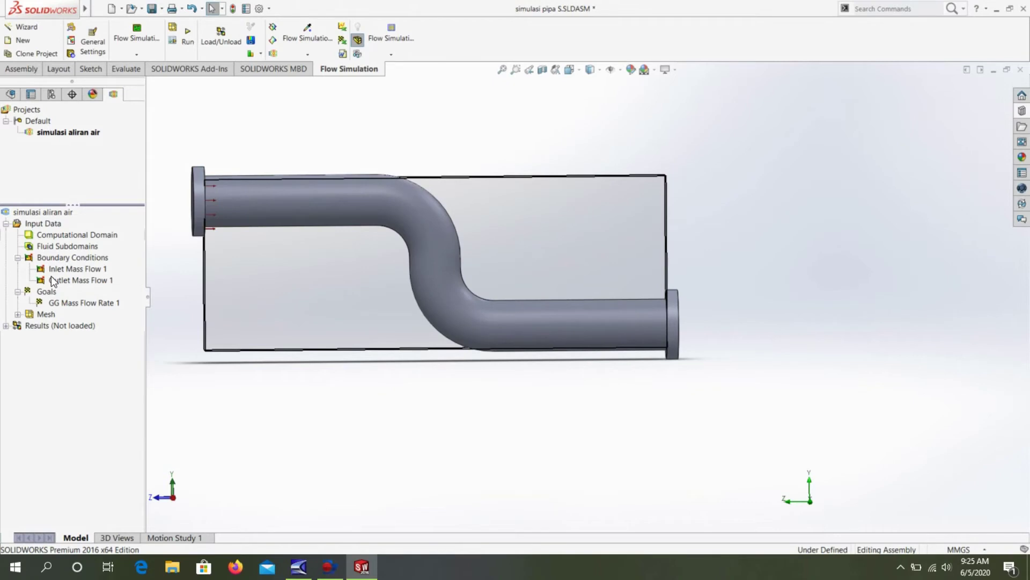
pyautogui.click(95, 42)
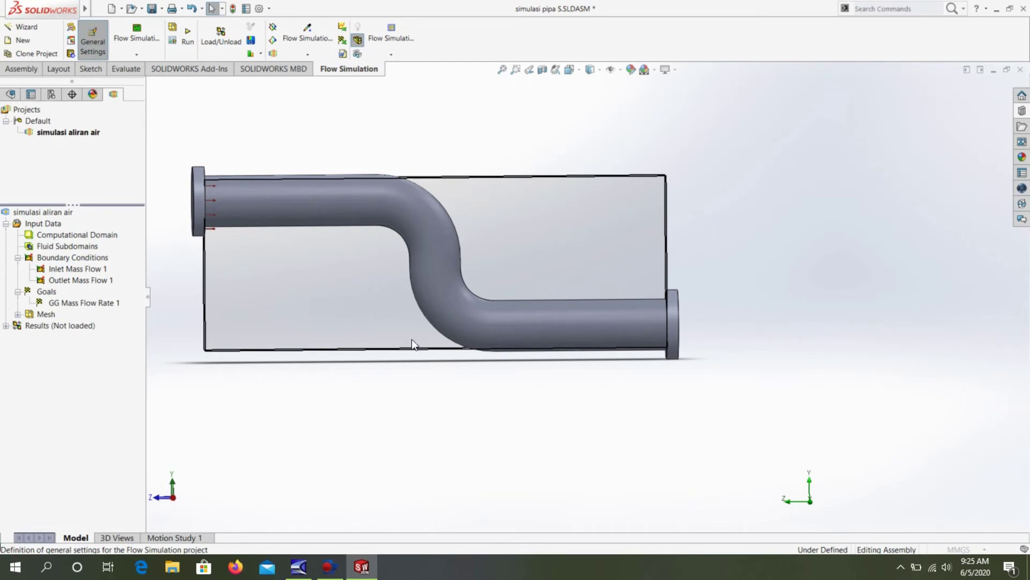
pyautogui.click(328, 567)
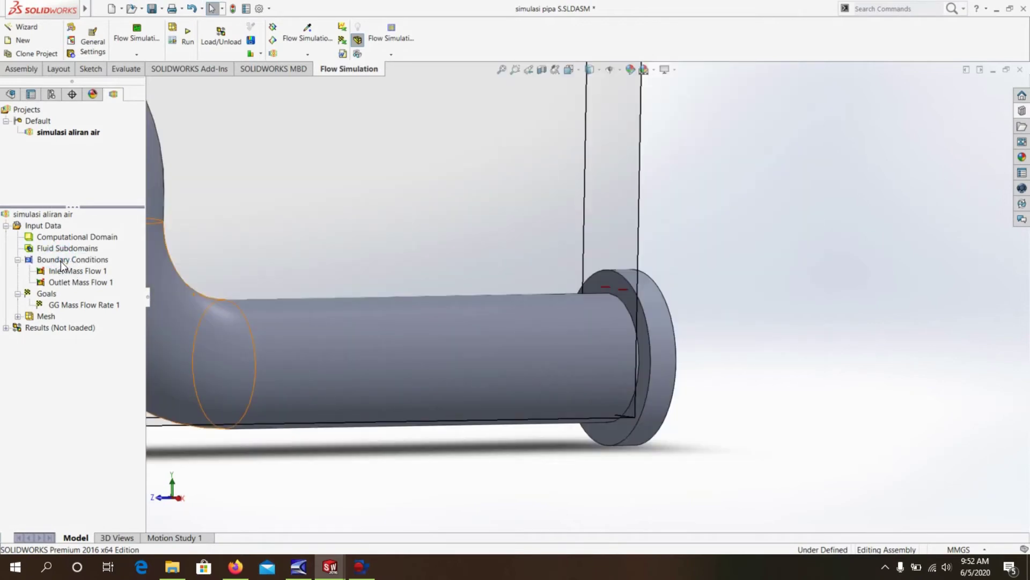
pyautogui.rightClick(60, 262)
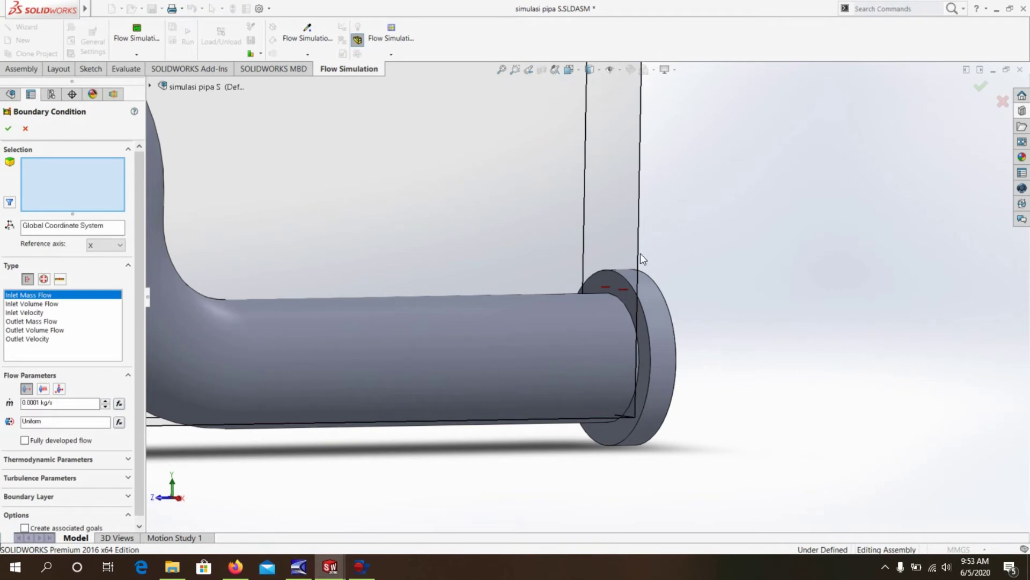
pyautogui.click(629, 301)
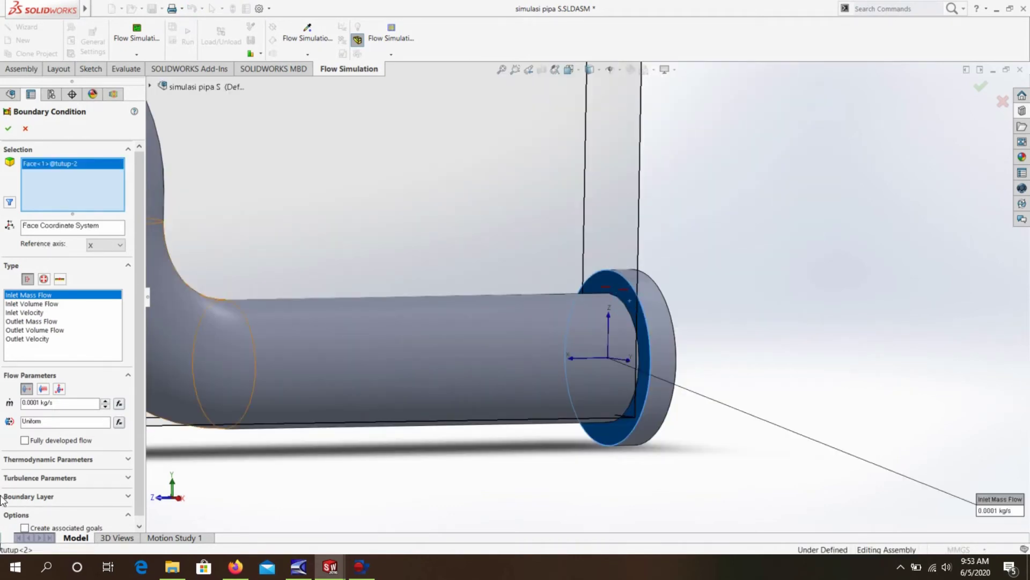
pyautogui.click(44, 279)
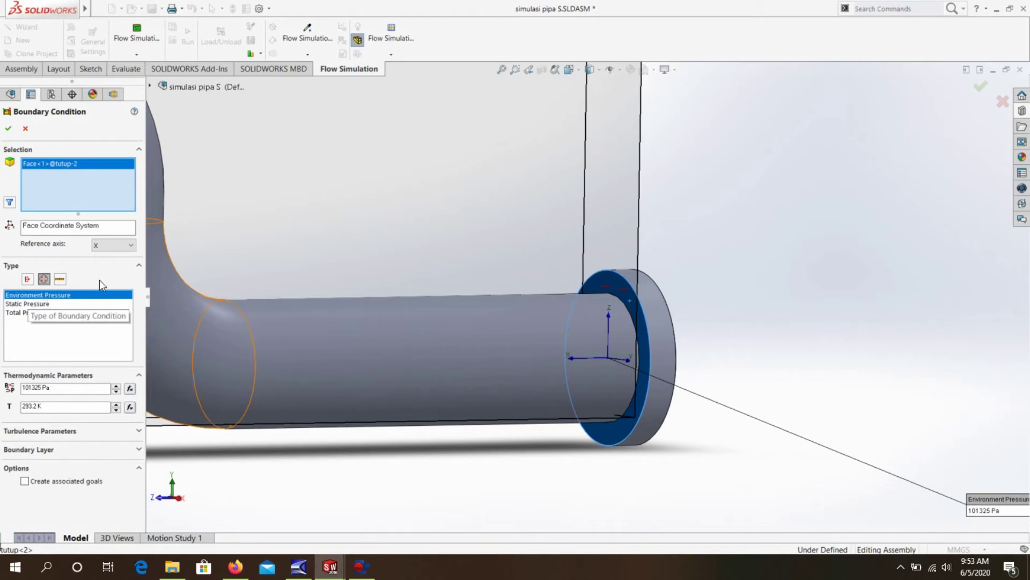
pyautogui.click(7, 129)
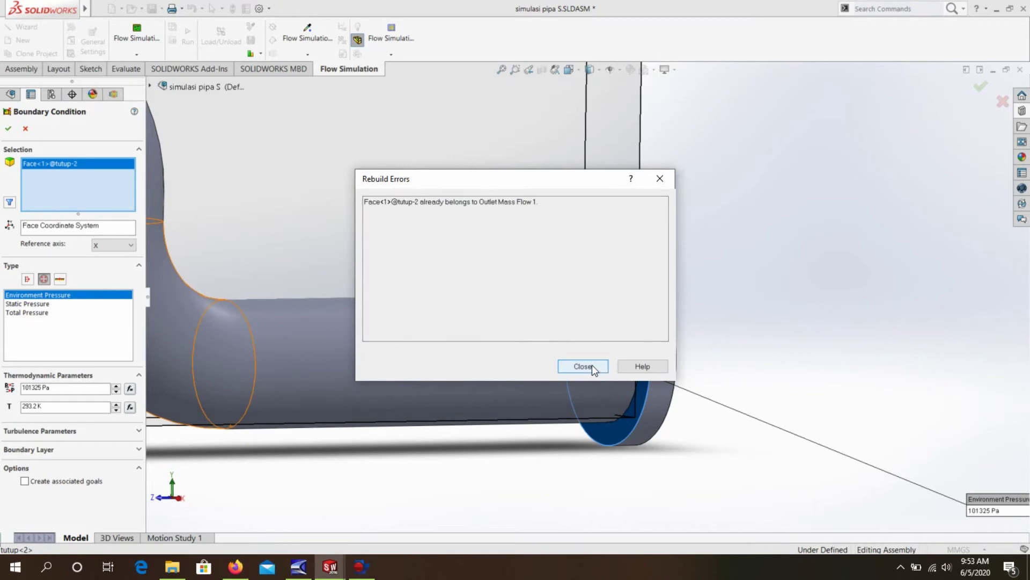
pyautogui.click(582, 365)
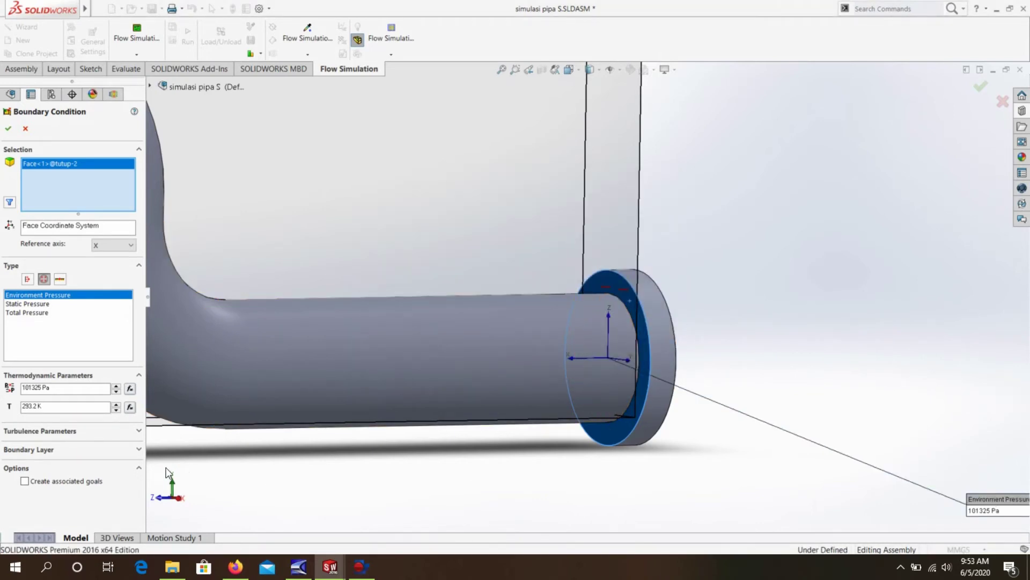
pyautogui.click(25, 128)
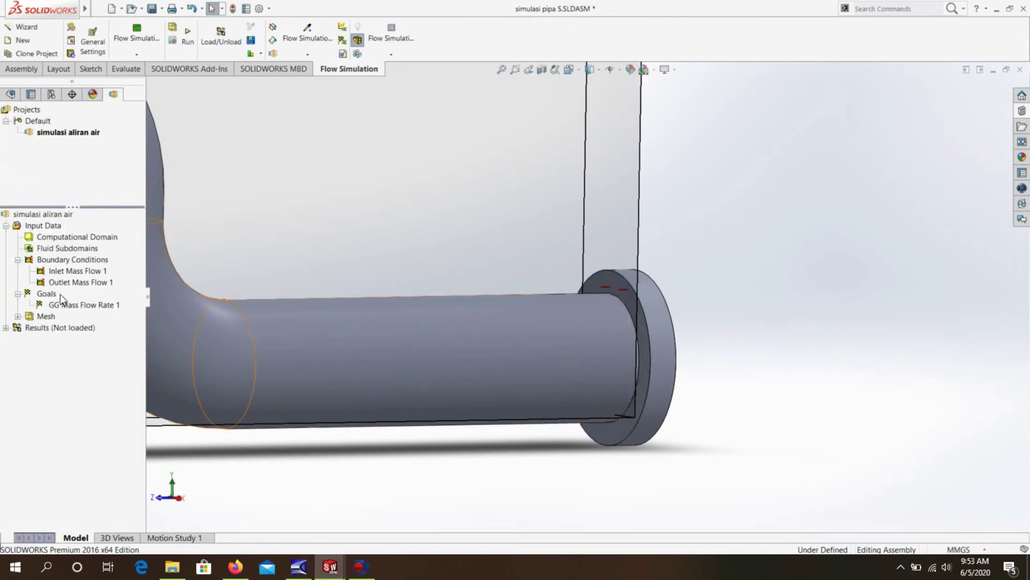
# Delete the Outlet Mass Flow 1 boundary condition
pyautogui.click(58, 282)
pyautogui.rightClick(58, 282)
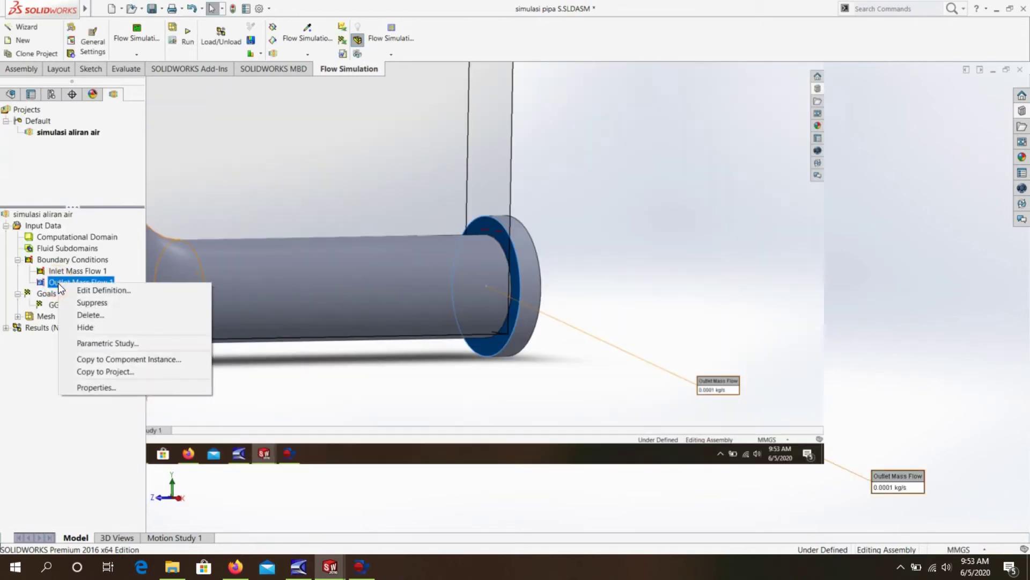
pyautogui.click(107, 316)
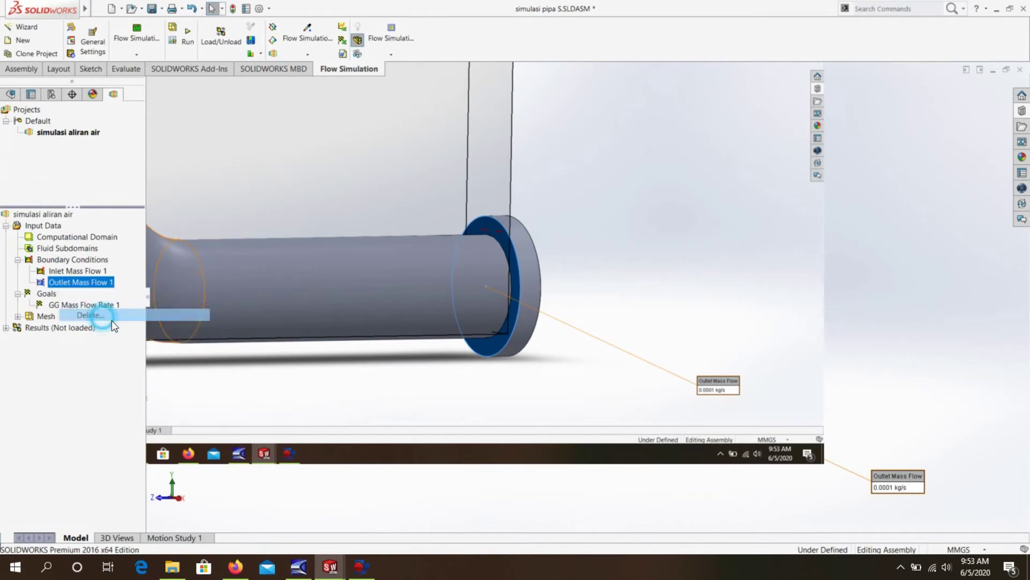
pyautogui.click(601, 243)
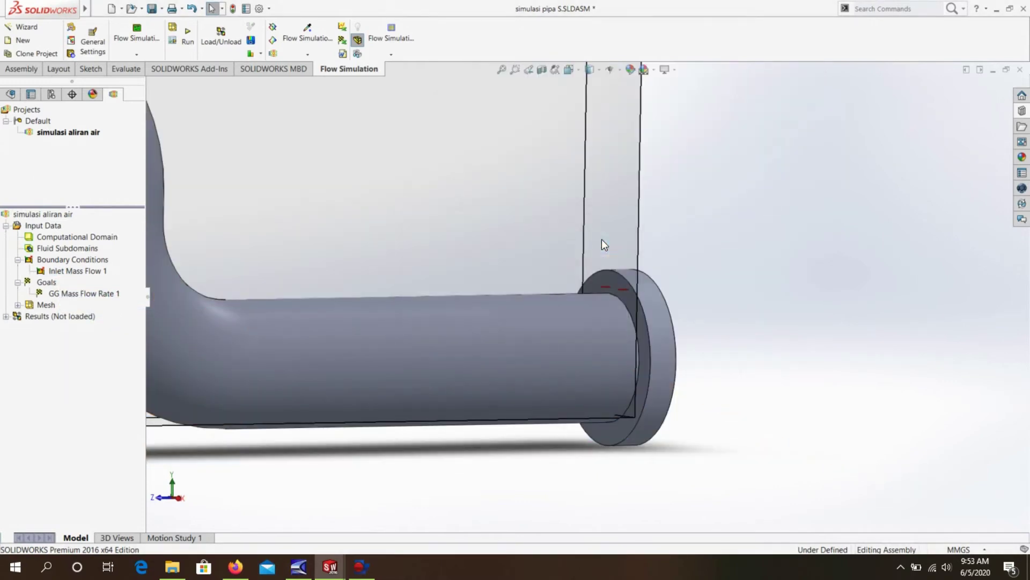
# Add an Environment Pressure opening of 101325 Pa on the pipe's outlet face
pyautogui.rightClick(64, 260)
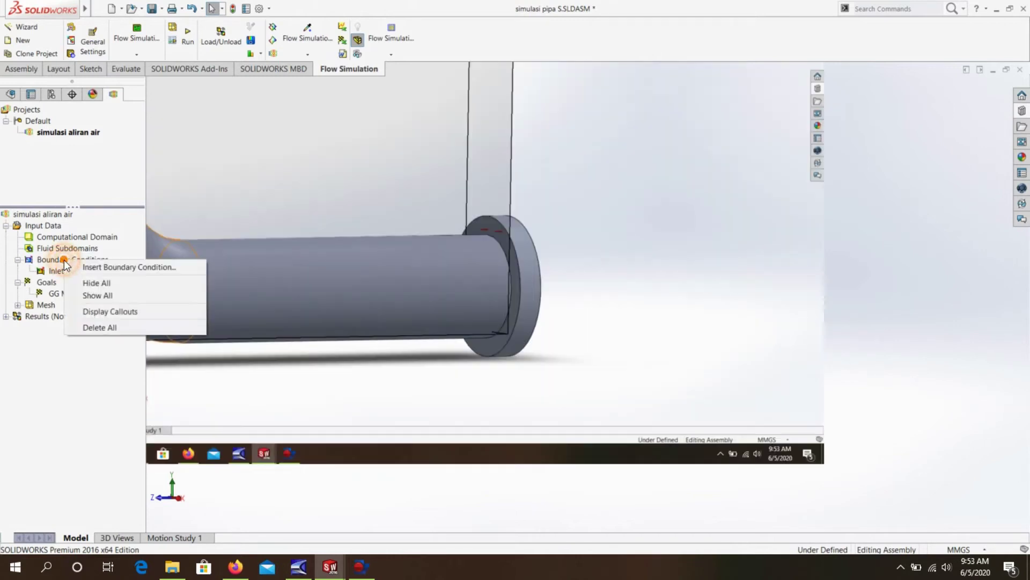
pyautogui.click(96, 268)
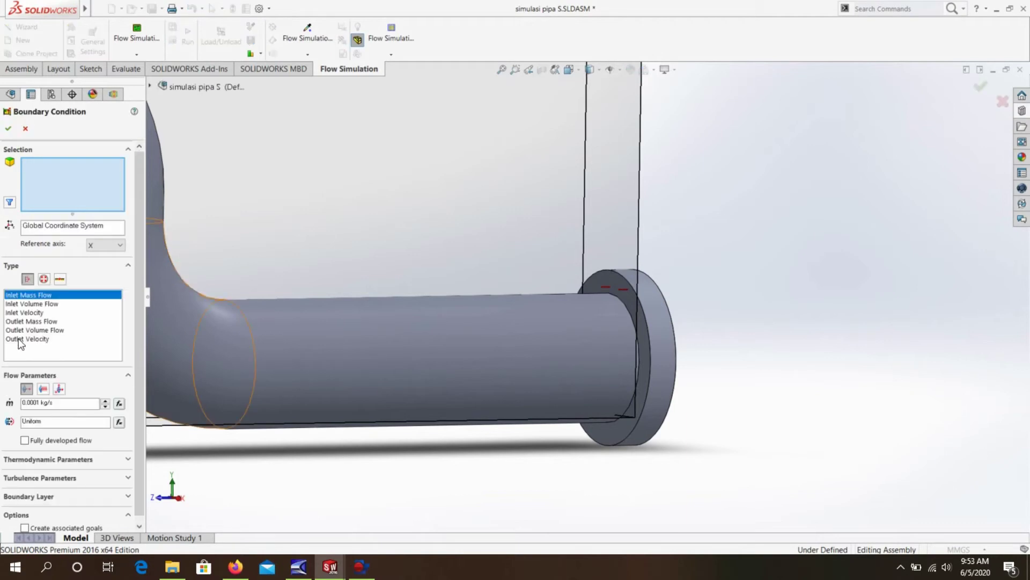
pyautogui.click(44, 279)
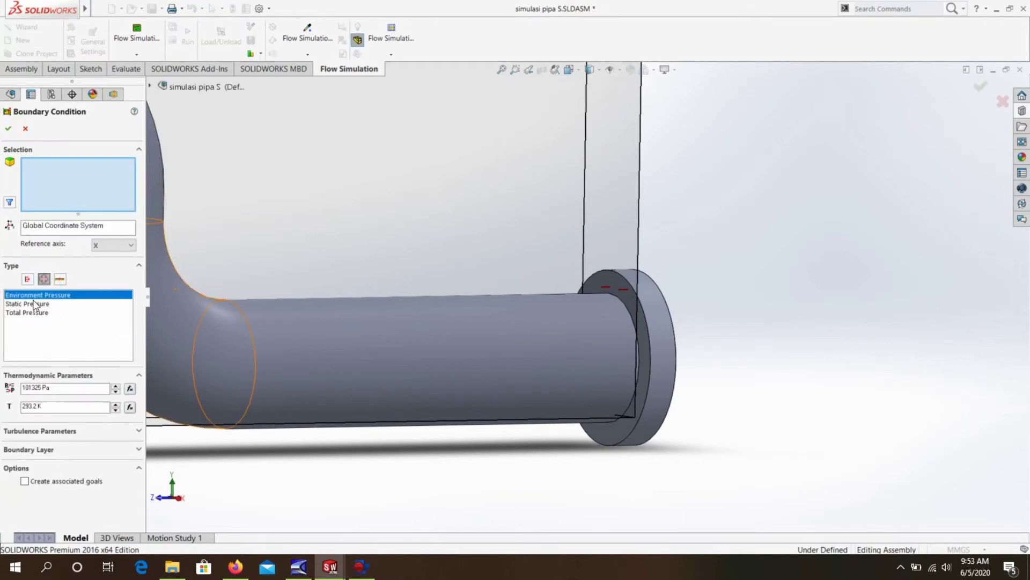
pyautogui.click(626, 295)
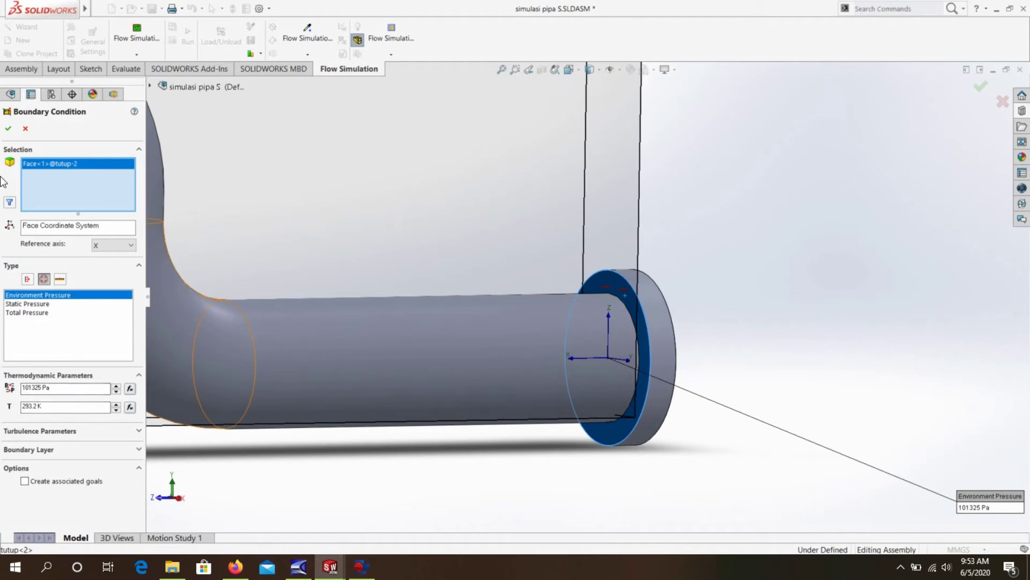
pyautogui.click(8, 130)
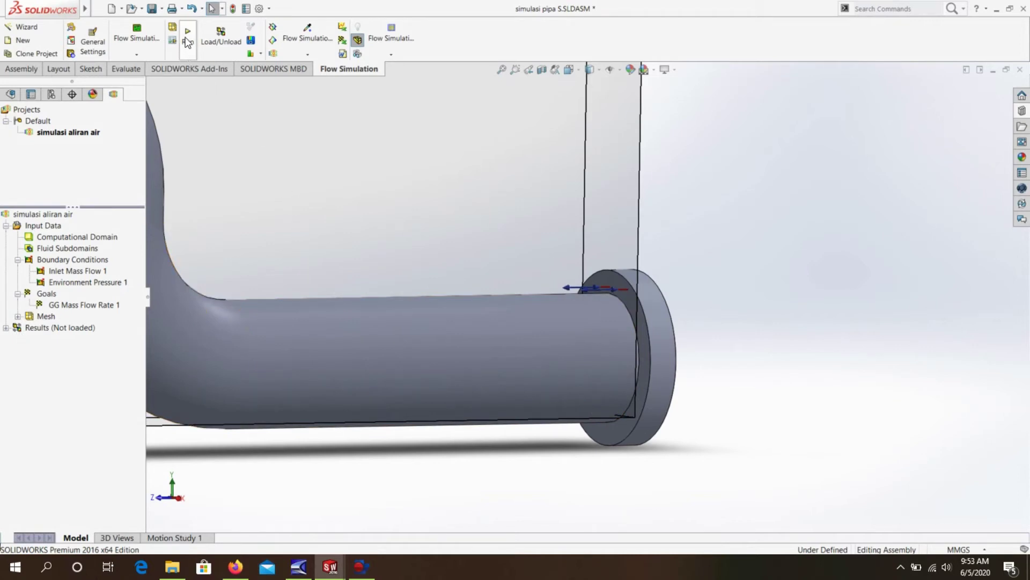
# Hide the computational domain box and bring up the Run dialog
pyautogui.scroll(5, 390, 274)
pyautogui.moveTo(385, 251)
pyautogui.mouseDown(button='middle')
pyautogui.moveTo(308, 225)
pyautogui.moveTo(336, 240)
pyautogui.mouseUp(button='middle')
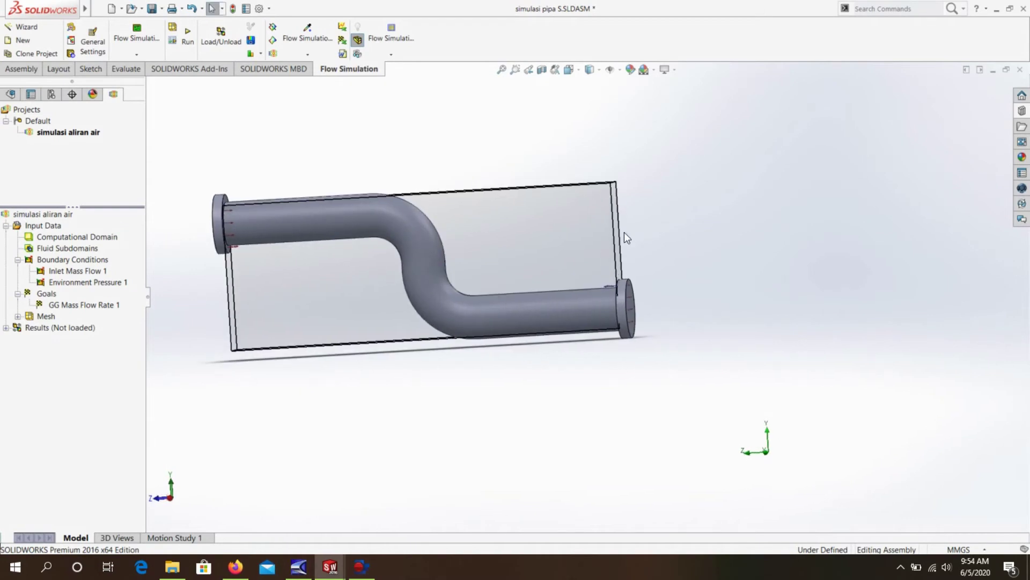
pyautogui.click(80, 237)
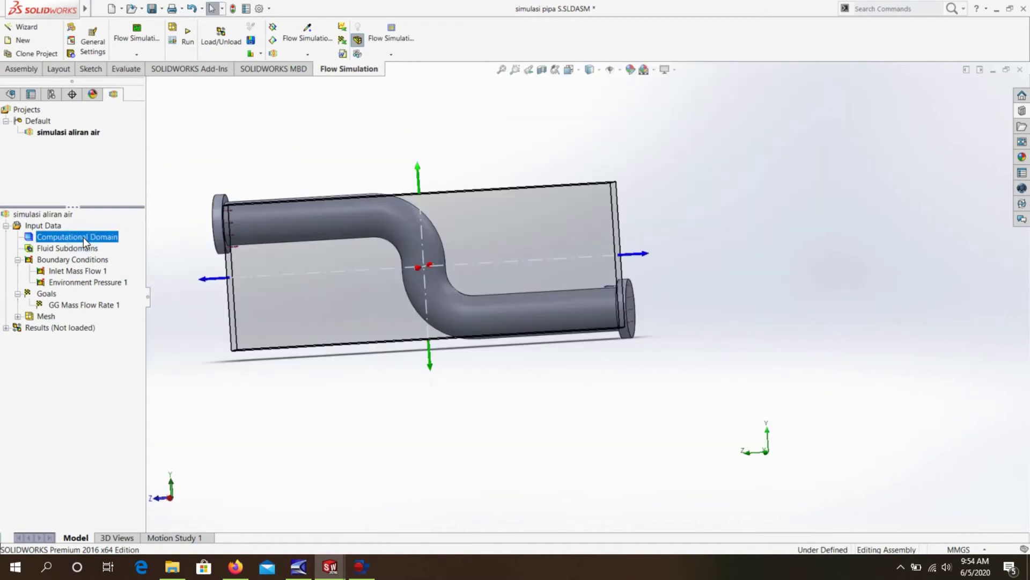
pyautogui.rightClick(83, 237)
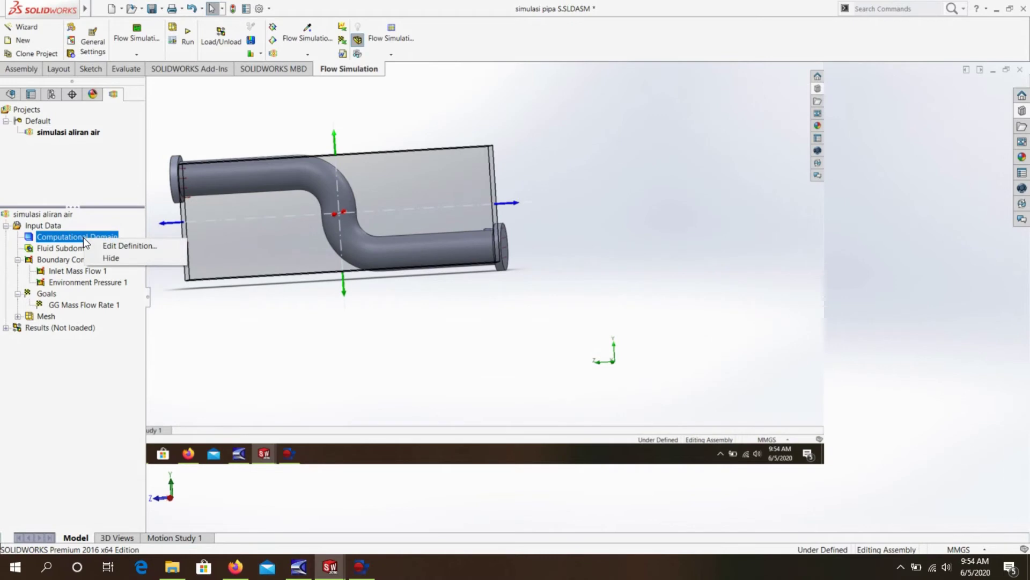
pyautogui.click(109, 261)
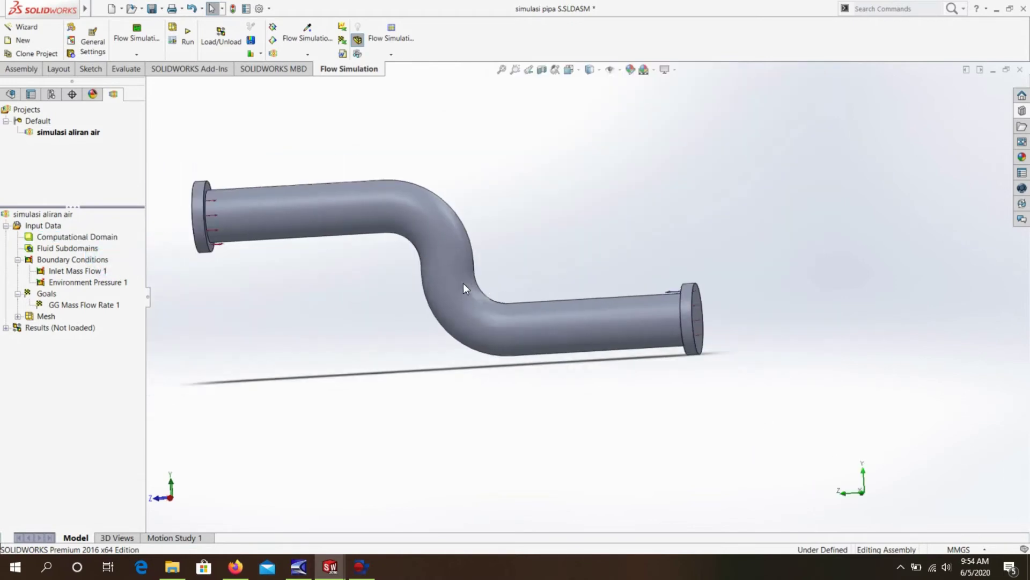
pyautogui.moveTo(485, 267); pyautogui.dragTo(493, 243, button='middle')
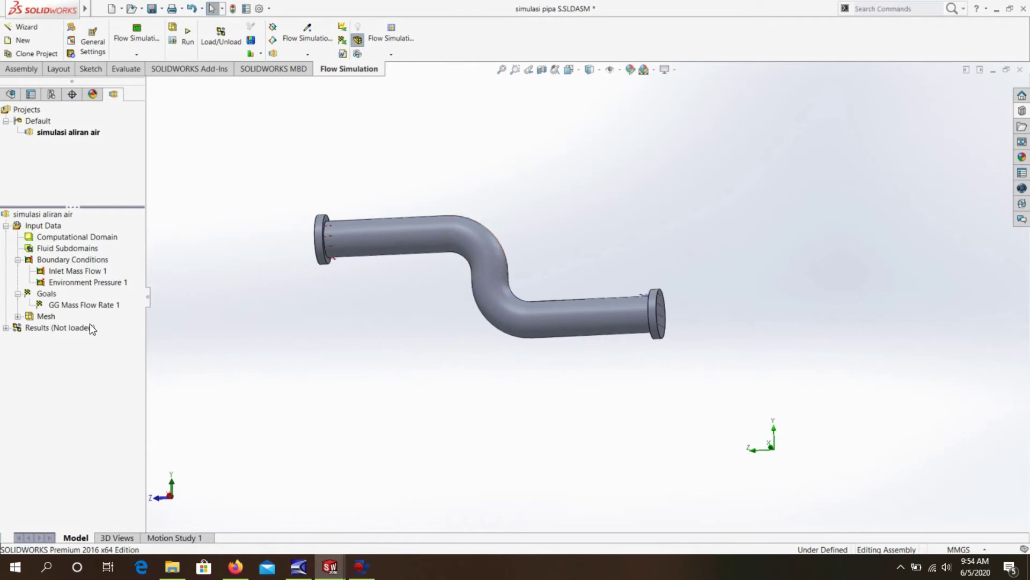
pyautogui.click(188, 35)
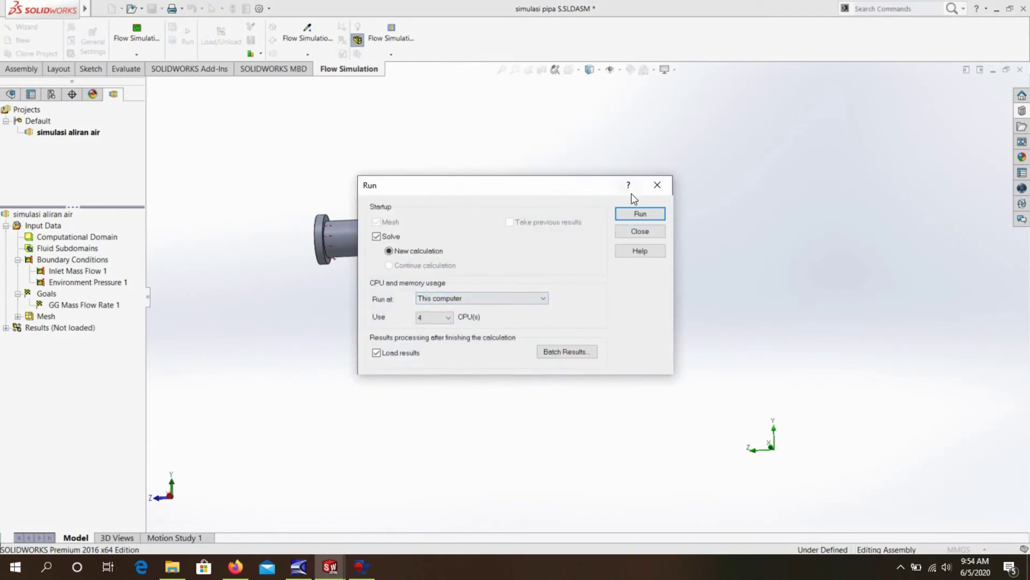
# Launch the solver with Solve and Load results checked, meshing 13,388 cells
pyautogui.click(640, 214)
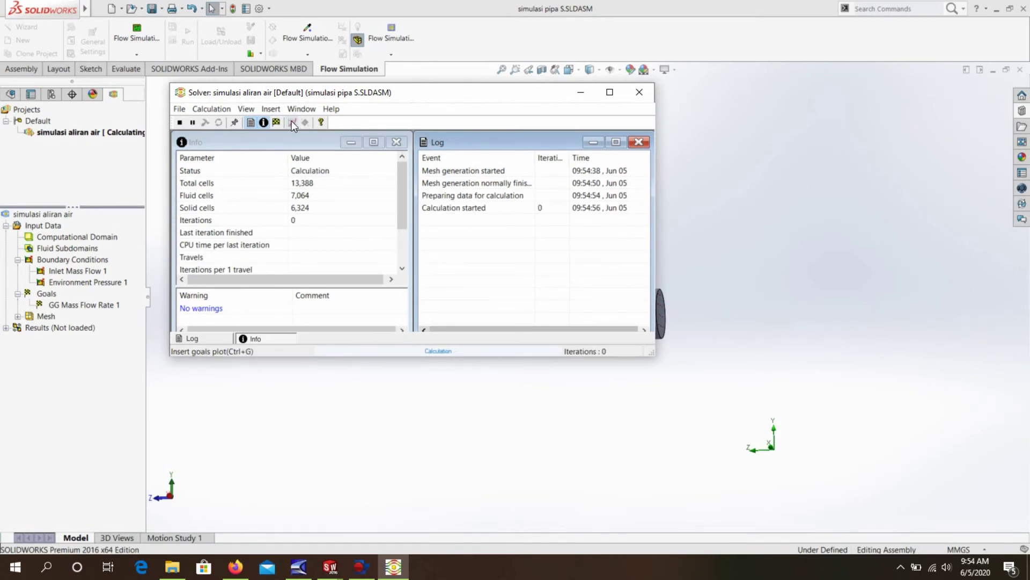
# Add a goal plot for GG Mass Flow Rate 1 and let the solver converge at 42 iterations
pyautogui.click(292, 122)
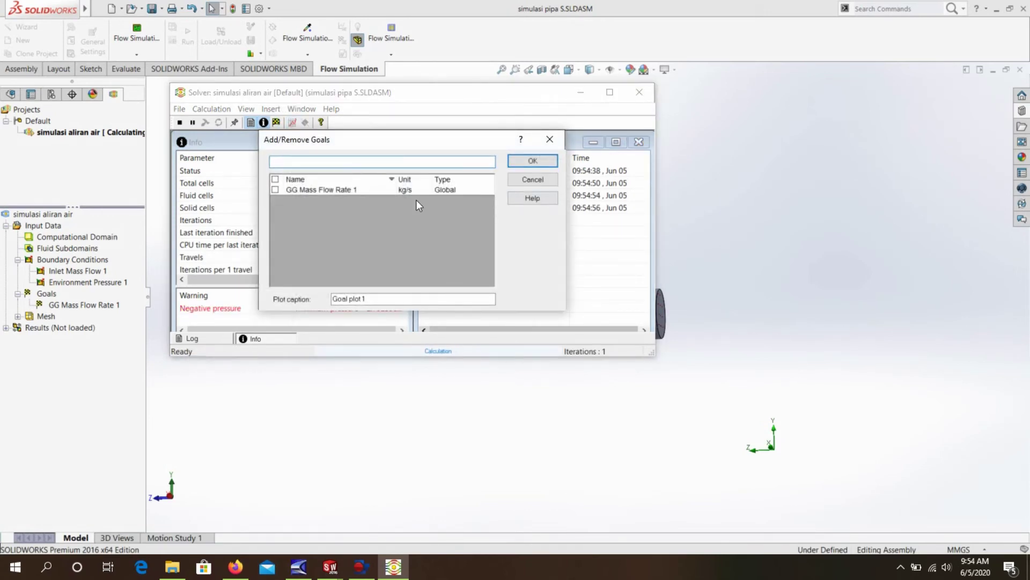
pyautogui.click(275, 190)
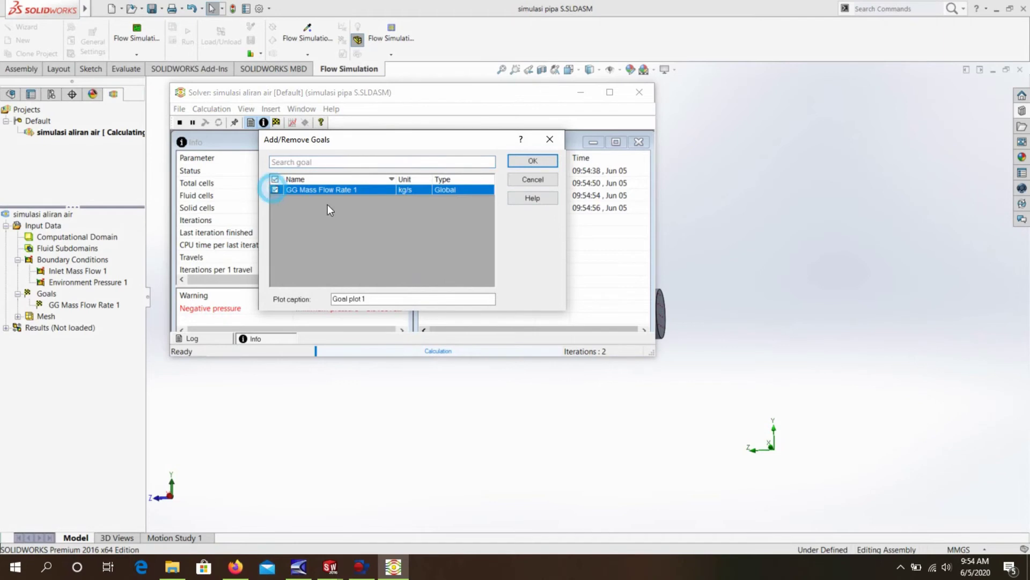
pyautogui.click(532, 161)
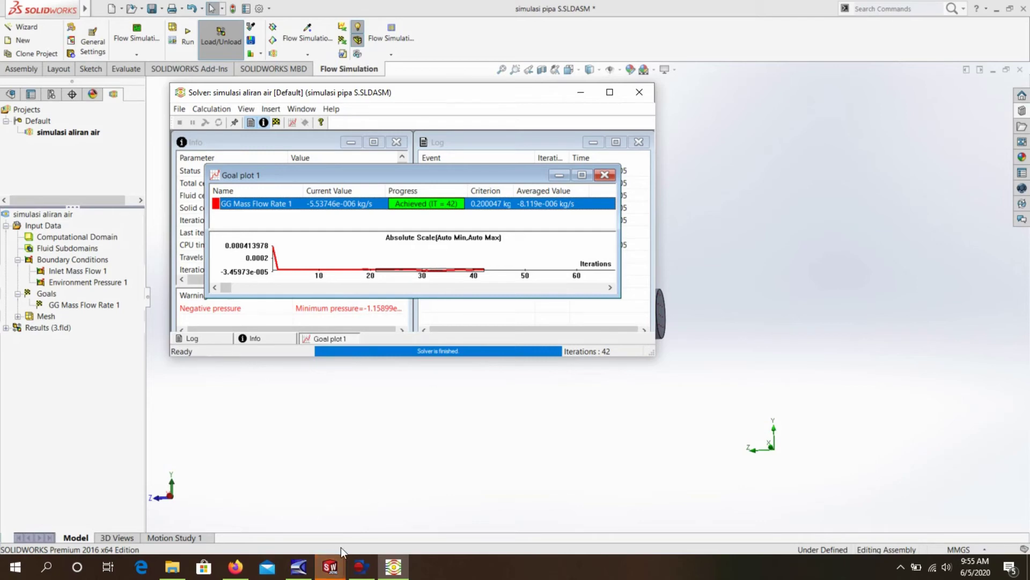
pyautogui.moveTo(330, 567)
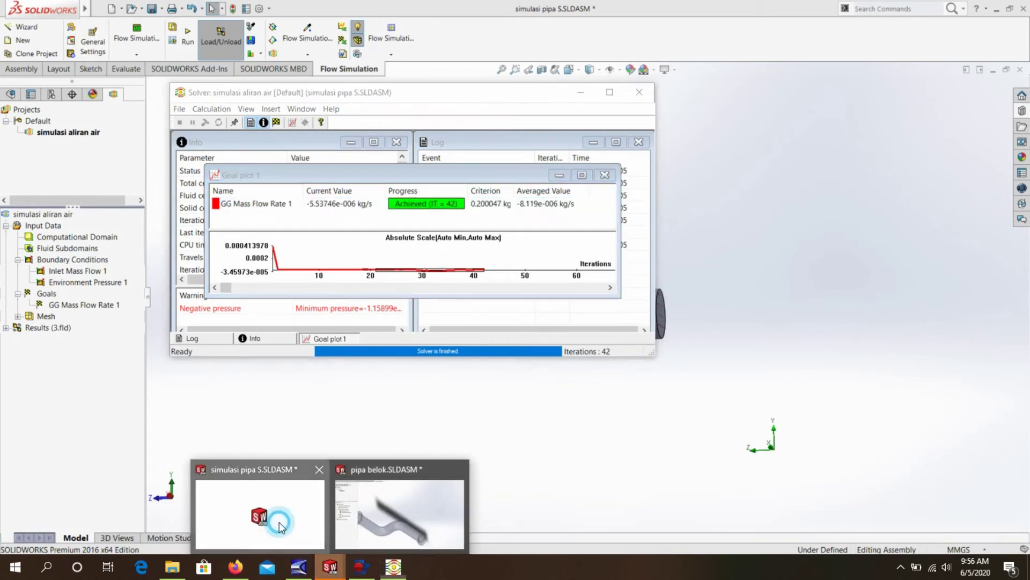
# Return to the model window, orbit the pipe, and expand the loaded results
pyautogui.click(279, 520)
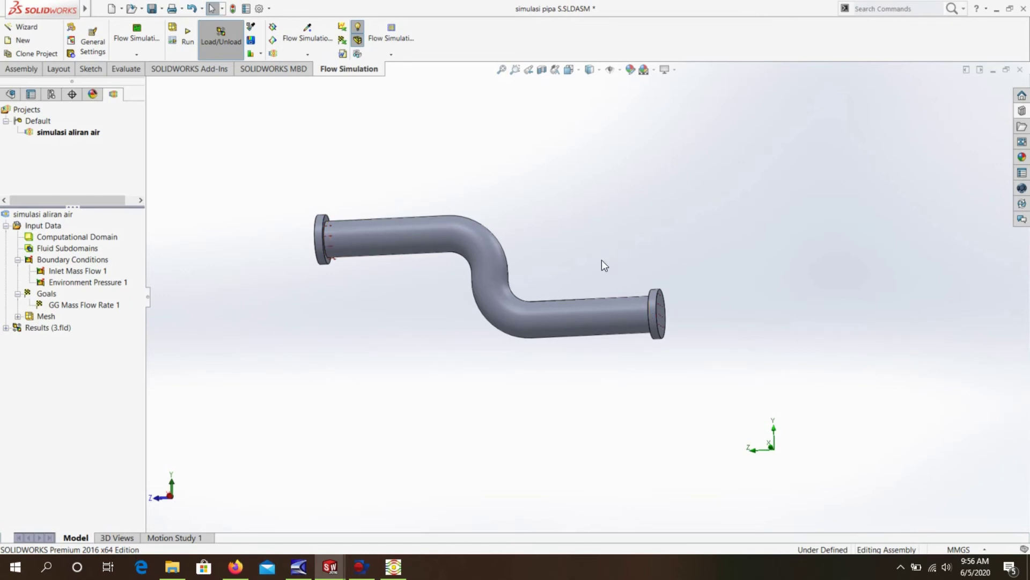
pyautogui.moveTo(601, 261)
pyautogui.mouseDown(button='middle')
pyautogui.moveTo(552, 322)
pyautogui.moveTo(633, 235)
pyautogui.moveTo(584, 204)
pyautogui.moveTo(605, 195)
pyautogui.moveTo(586, 214)
pyautogui.moveTo(621, 204)
pyautogui.moveTo(580, 255)
pyautogui.moveTo(90, 470)
pyautogui.mouseUp(button='middle')
pyautogui.moveTo(87, 420)
pyautogui.mouseDown(button='middle')
pyautogui.moveTo(461, 323)
pyautogui.moveTo(408, 349)
pyautogui.mouseUp(button='middle')
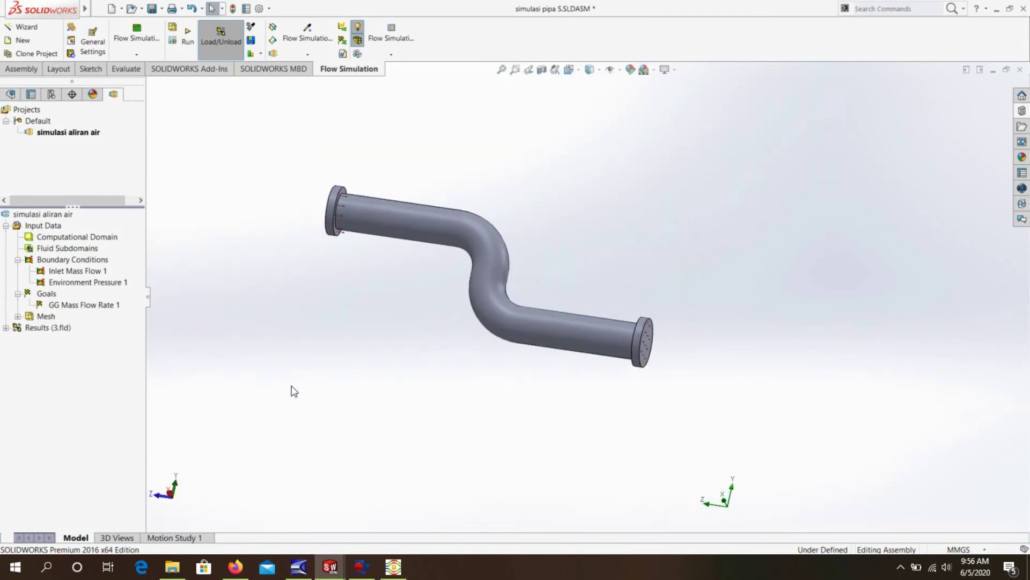
pyautogui.click(5, 327)
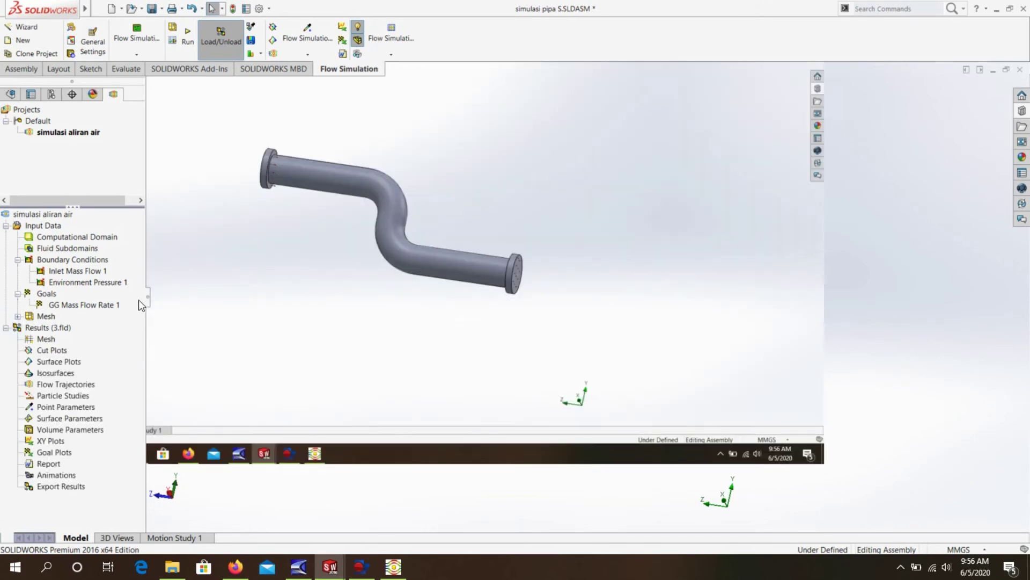
pyautogui.rightClick(331, 178)
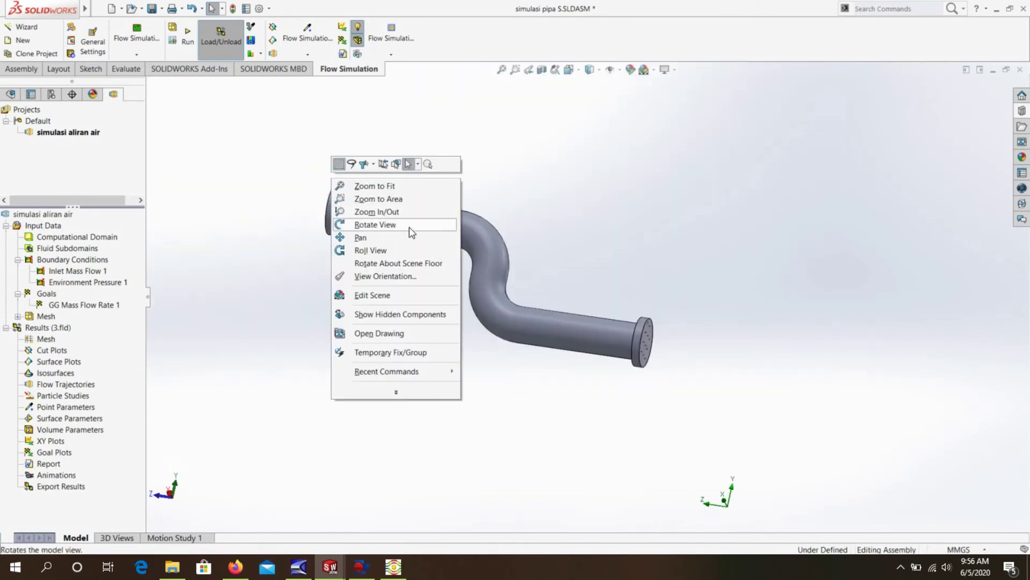
pyautogui.click(556, 197)
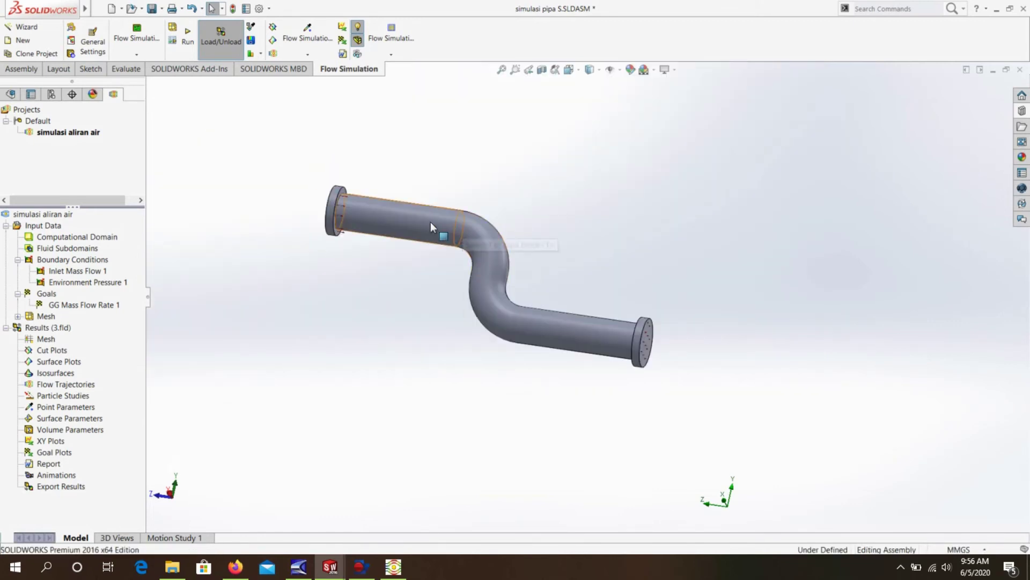
# Set the pipa belok pipe component to transparent
pyautogui.click(417, 221)
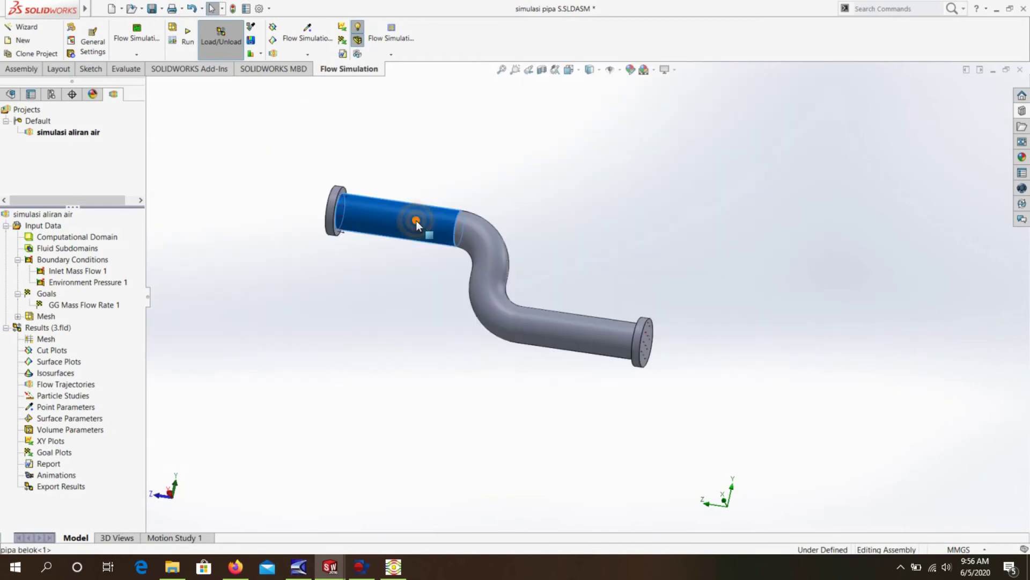
pyautogui.rightClick(417, 221)
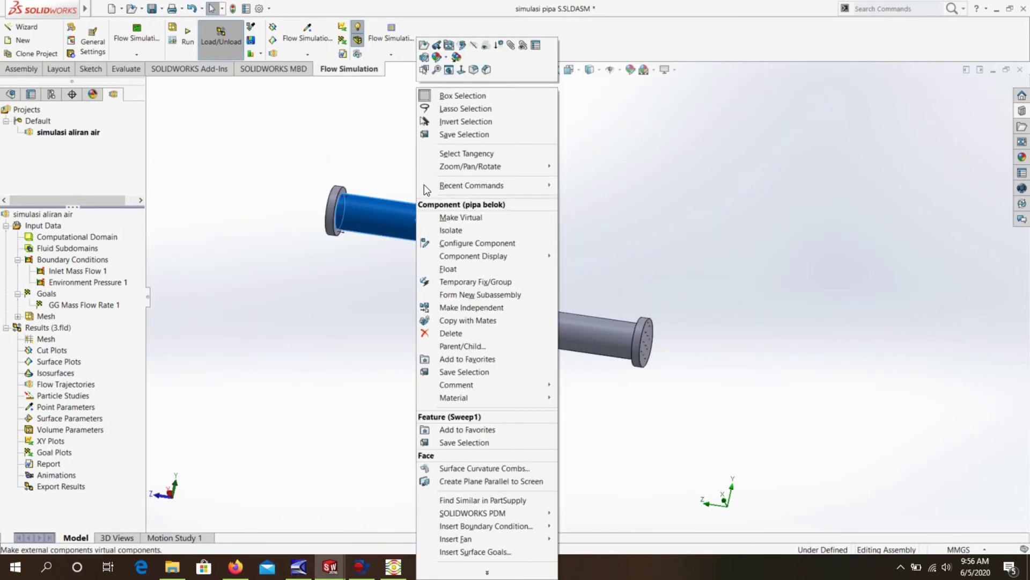
pyautogui.click(486, 47)
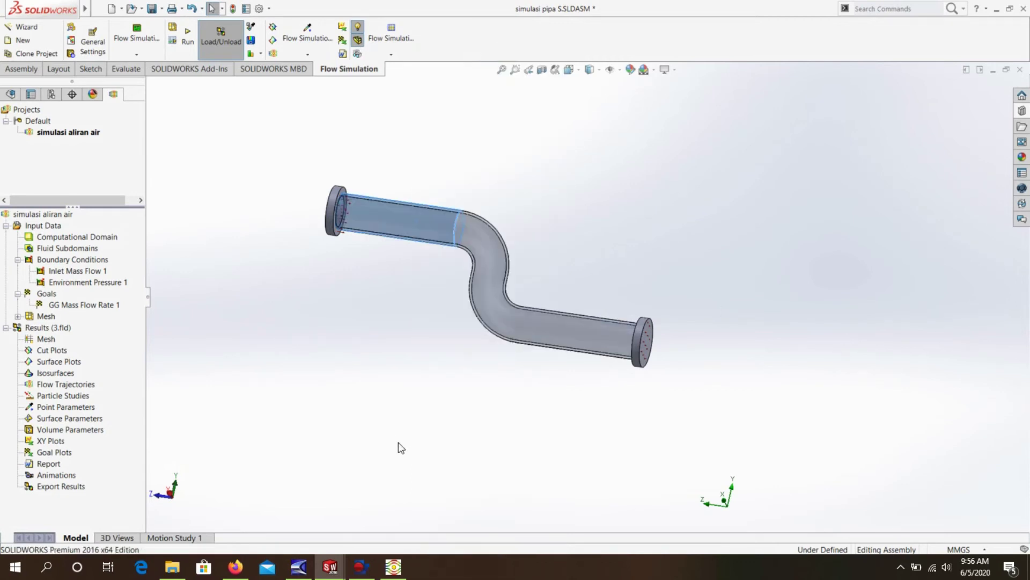
pyautogui.click(435, 421)
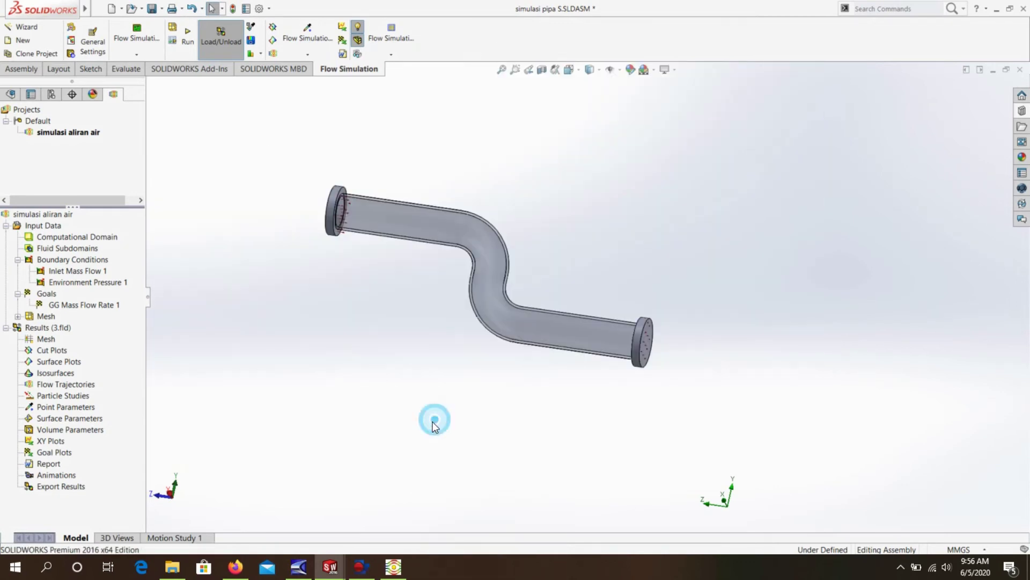
pyautogui.click(44, 350)
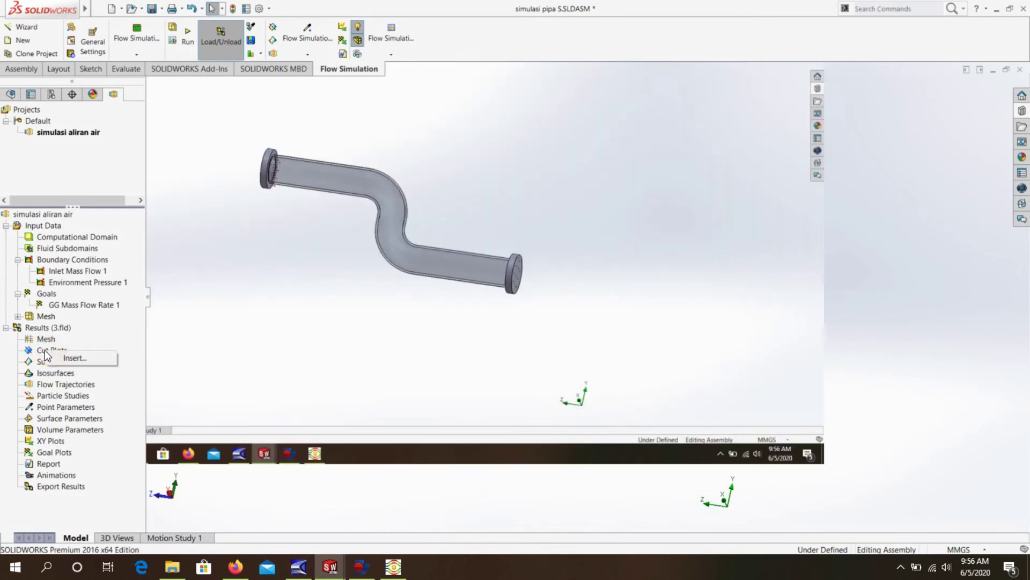
# Build a contour-free cut plot on the YZ Plane; dismiss the resulting nothing-to-display warning
pyautogui.click(63, 358)
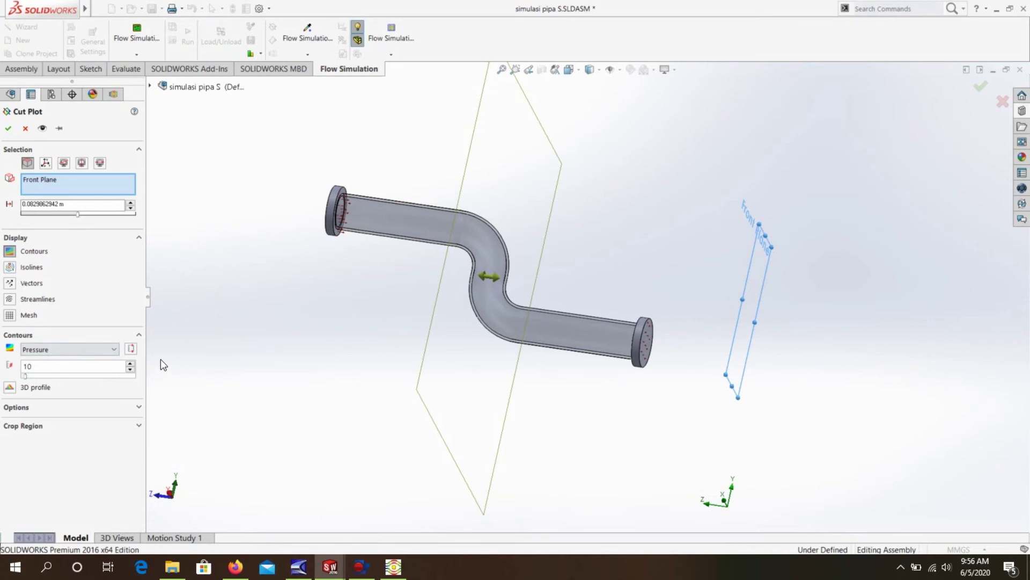
pyautogui.click(9, 251)
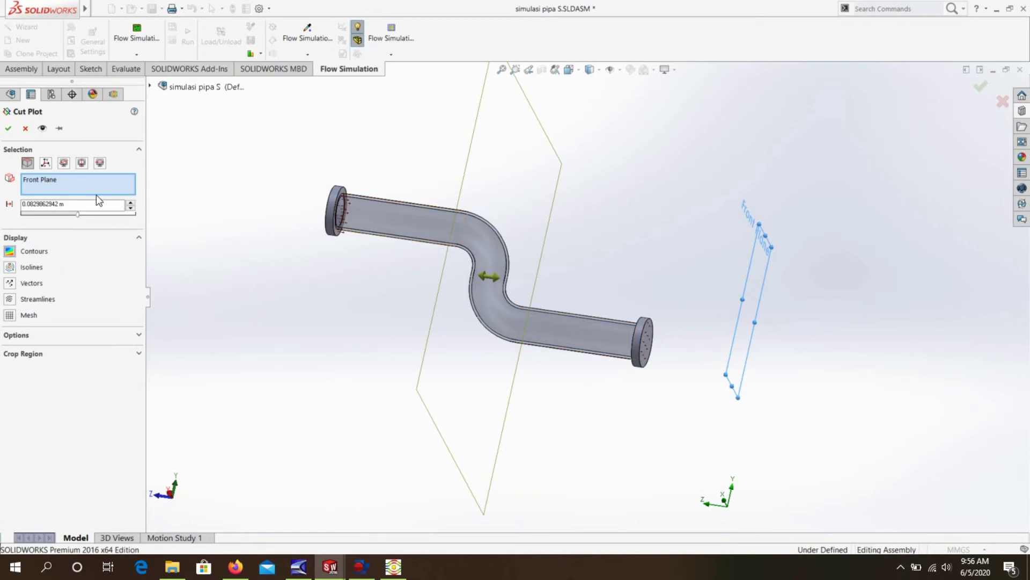
pyautogui.click(46, 163)
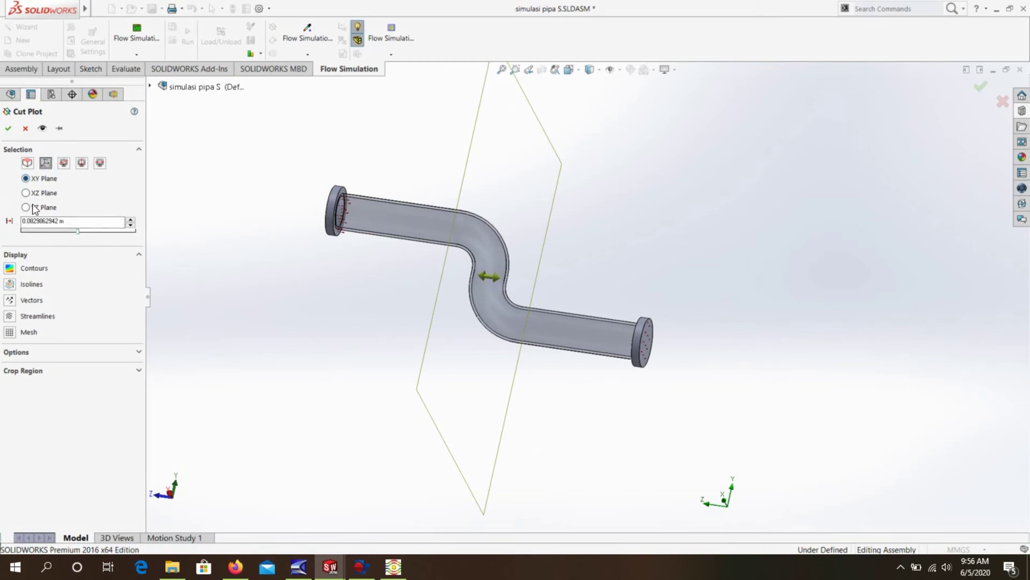
pyautogui.moveTo(553, 244); pyautogui.dragTo(589, 161, button='middle')
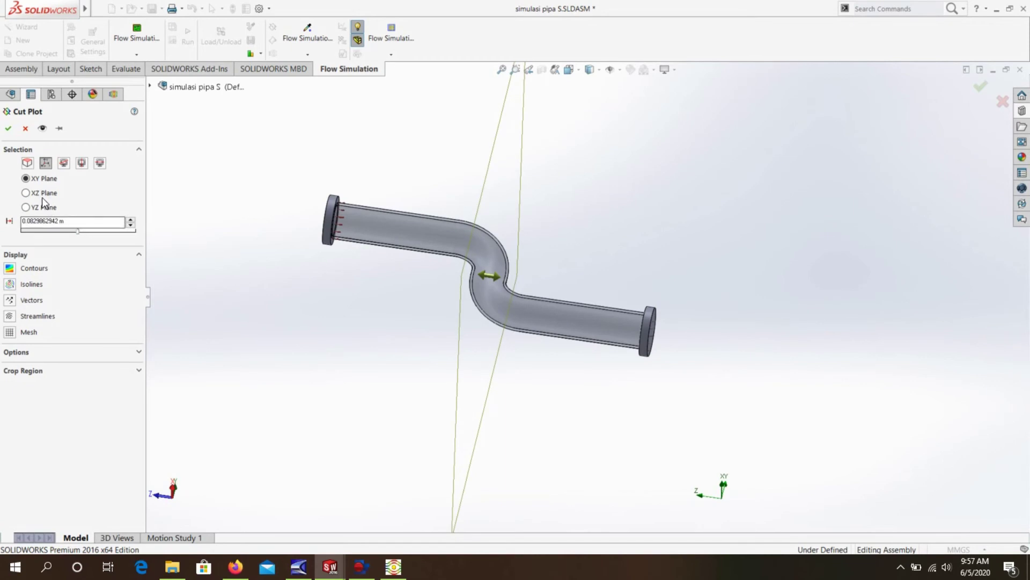
pyautogui.click(25, 193)
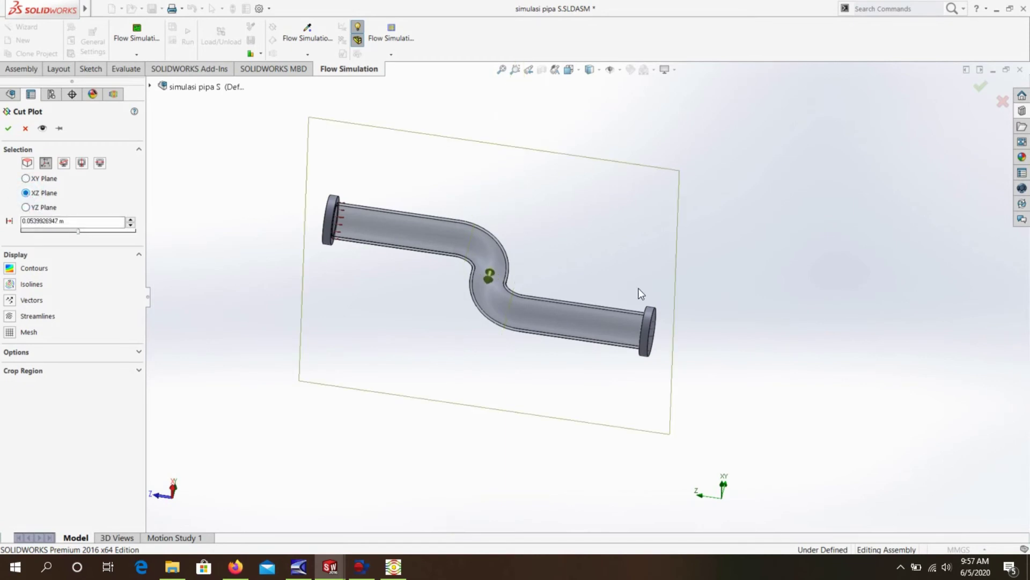
pyautogui.moveTo(788, 299)
pyautogui.mouseDown(button='middle')
pyautogui.moveTo(812, 202)
pyautogui.moveTo(764, 252)
pyautogui.mouseUp(button='middle')
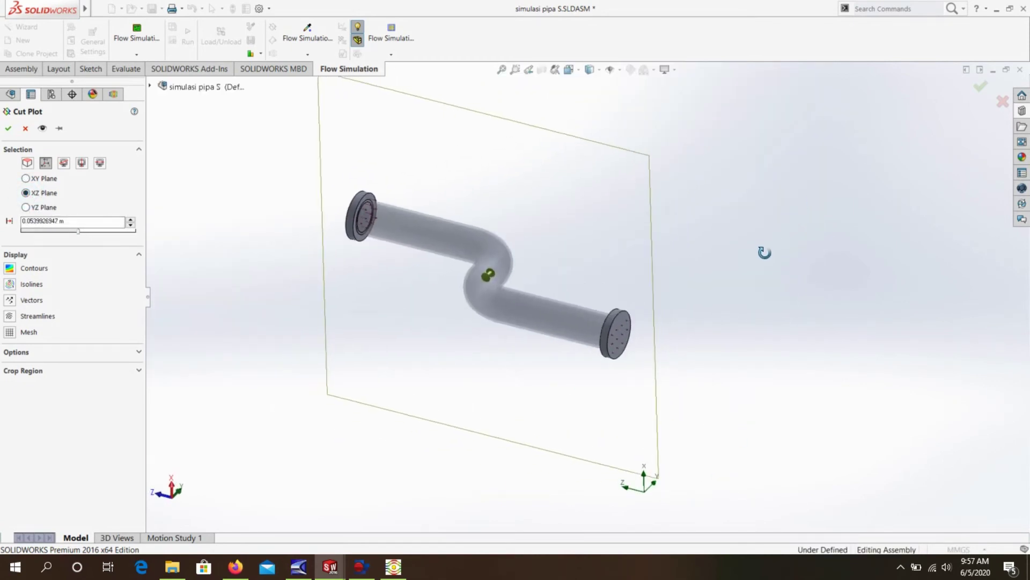
pyautogui.click(26, 208)
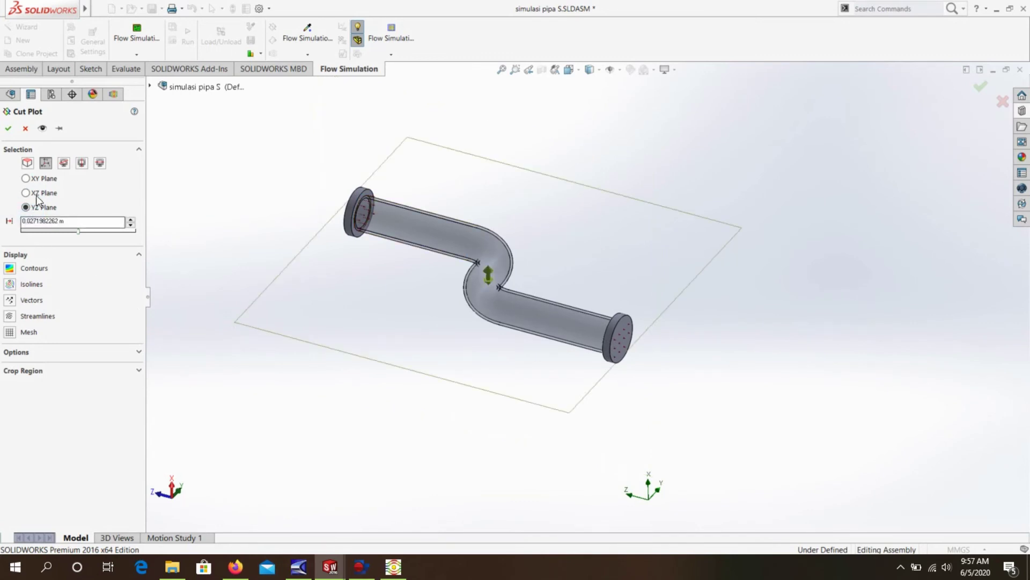
pyautogui.click(8, 129)
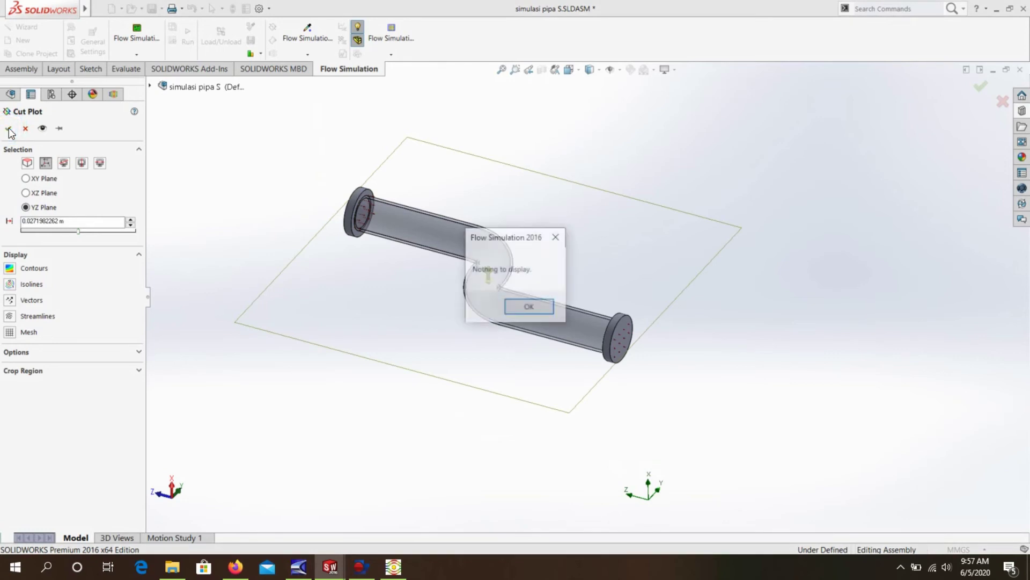
pyautogui.click(529, 306)
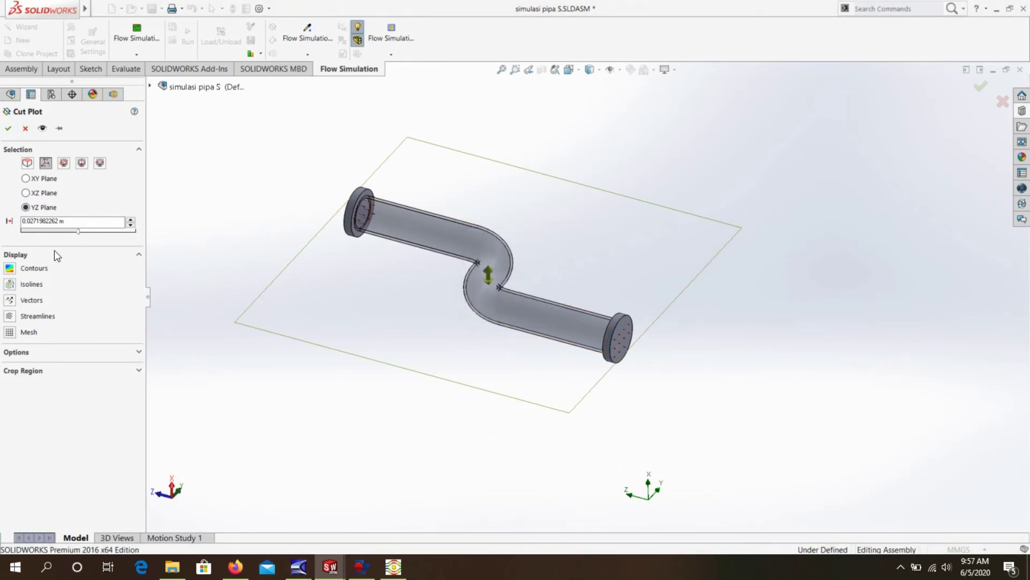
# Cancel the empty cut plot and insert a fresh one from Cut Plots
pyautogui.click(25, 128)
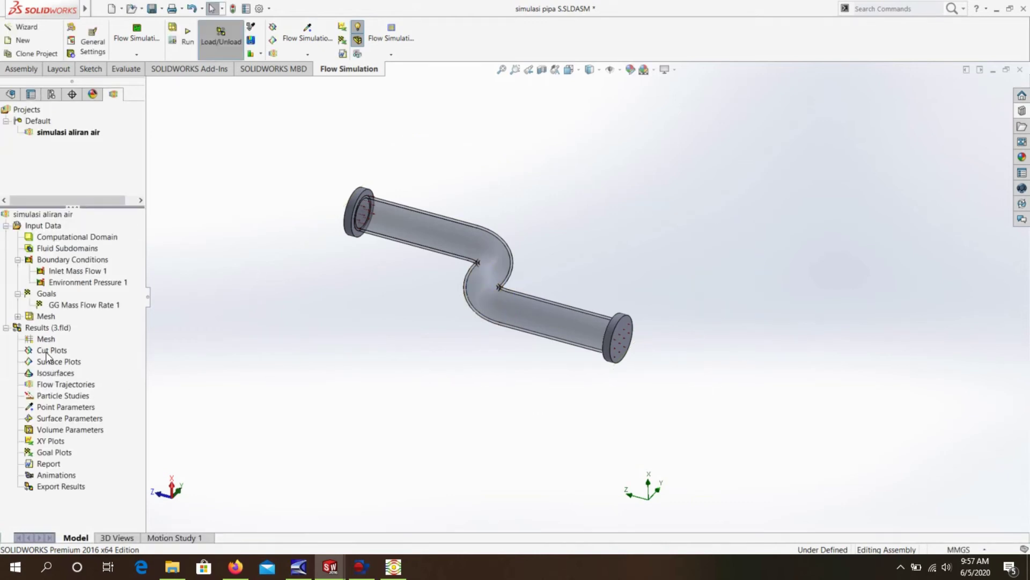
pyautogui.rightClick(45, 354)
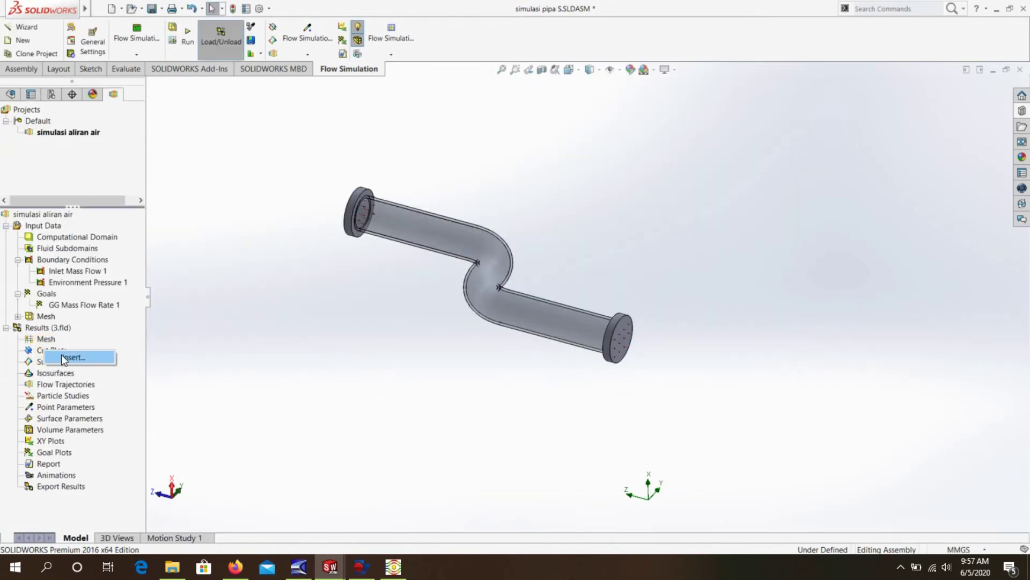
pyautogui.click(63, 355)
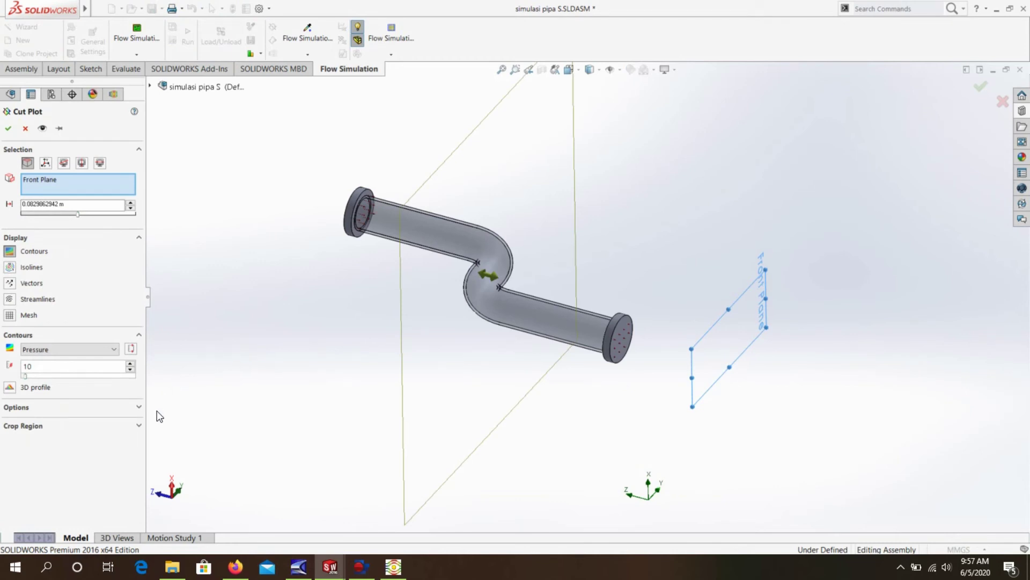
# Use Right Plane from the flyout feature tree as the section and generate the pressure contours
pyautogui.click(138, 408)
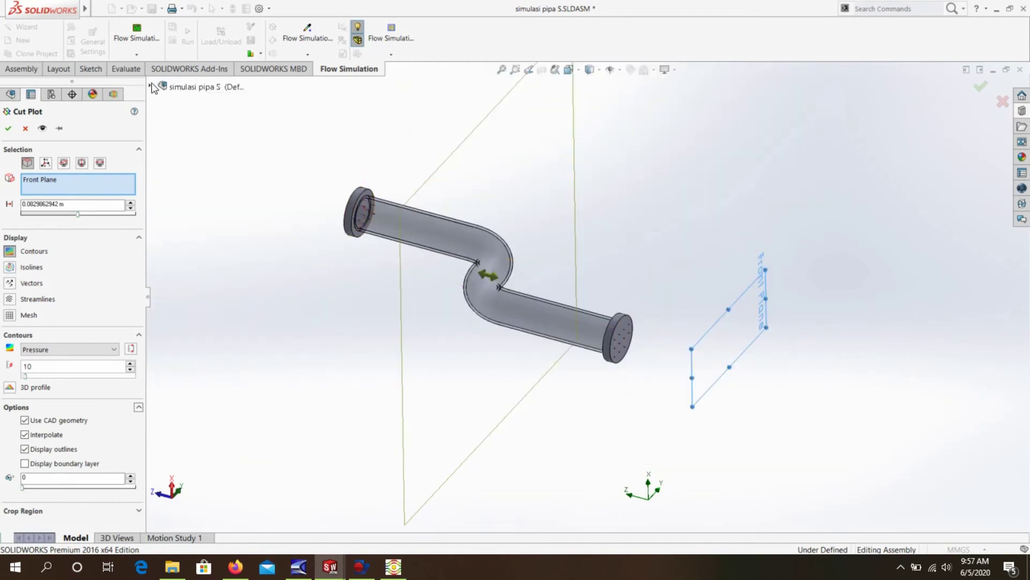
pyautogui.click(150, 86)
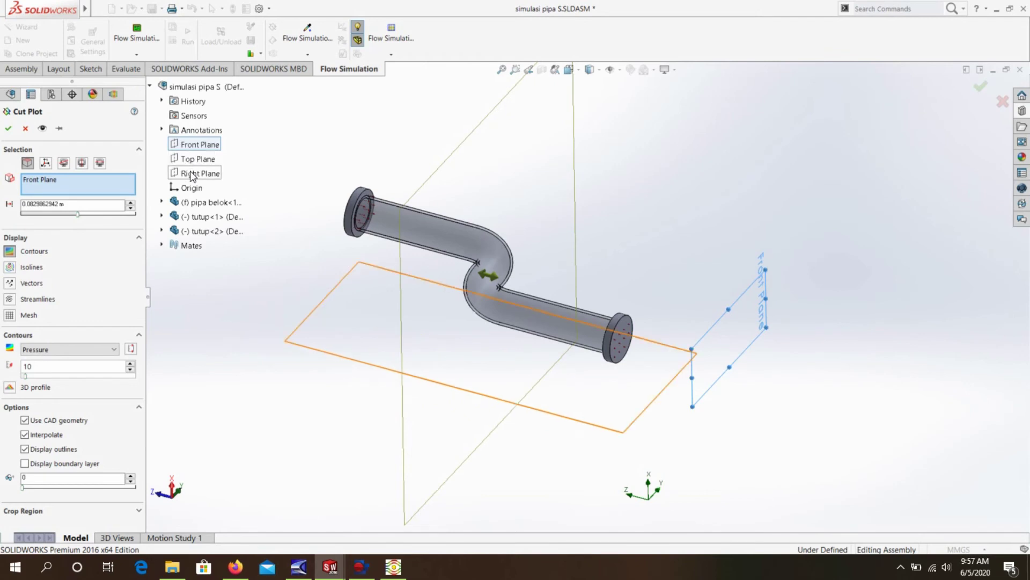
pyautogui.moveTo(712, 294)
pyautogui.mouseDown(button='middle')
pyautogui.moveTo(660, 368)
pyautogui.moveTo(623, 357)
pyautogui.moveTo(645, 342)
pyautogui.moveTo(637, 345)
pyautogui.mouseUp(button='middle')
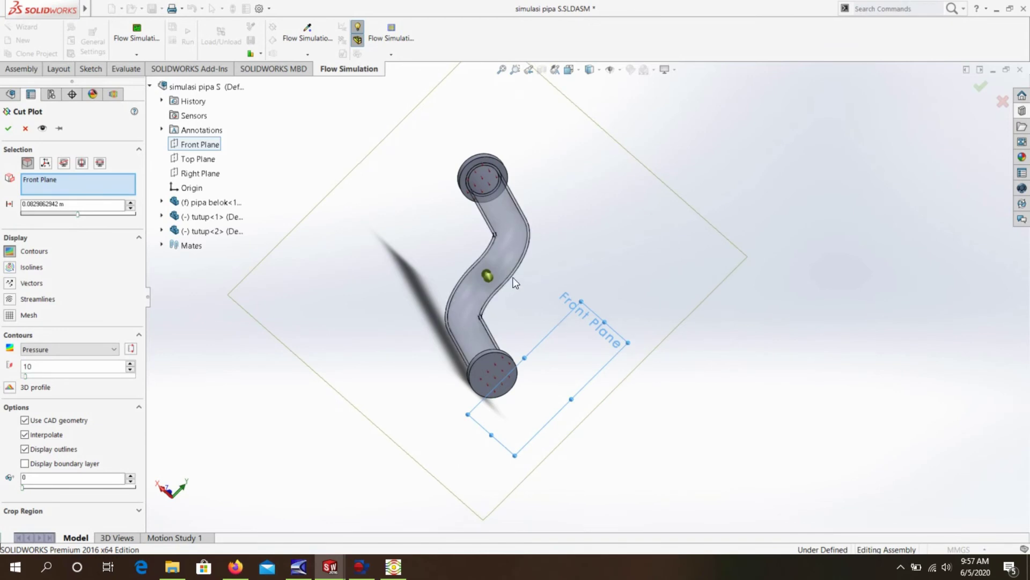
pyautogui.click(189, 174)
pyautogui.moveTo(701, 306)
pyautogui.mouseDown(button='middle')
pyautogui.moveTo(741, 246)
pyautogui.moveTo(723, 184)
pyautogui.moveTo(737, 232)
pyautogui.moveTo(756, 244)
pyautogui.moveTo(735, 269)
pyautogui.moveTo(742, 280)
pyautogui.moveTo(447, 274)
pyautogui.mouseUp(button='middle')
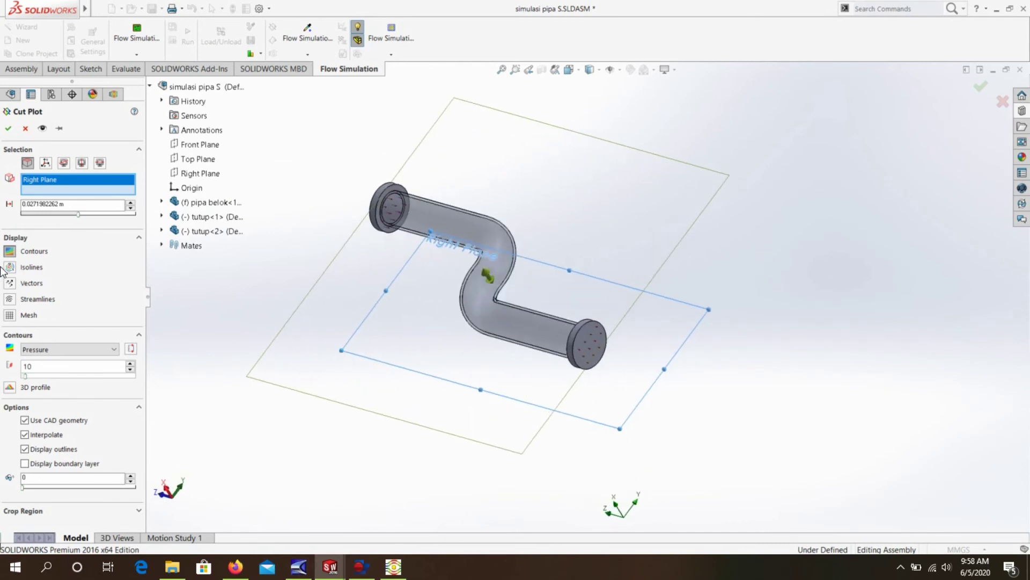
pyautogui.click(8, 129)
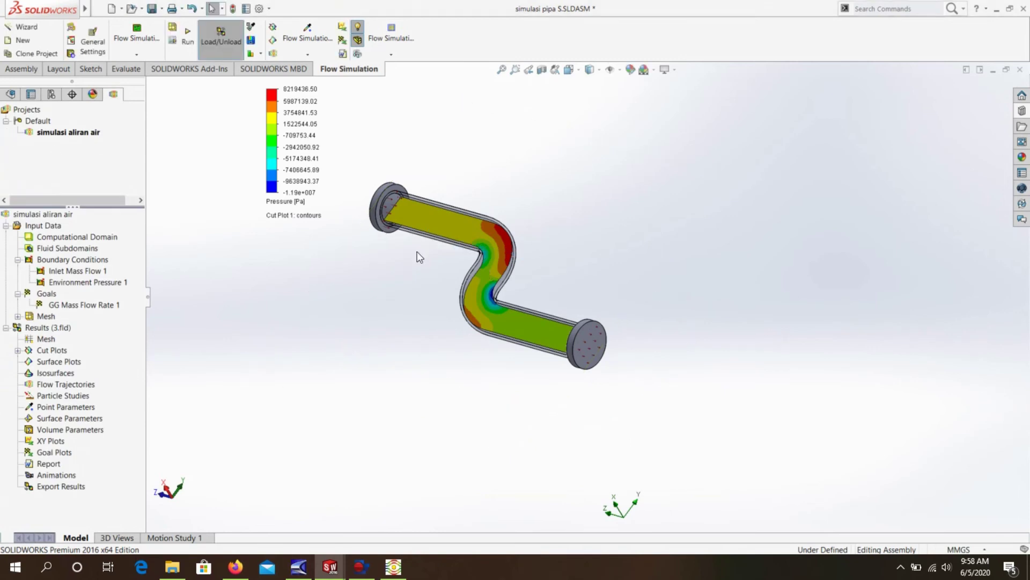
# Start the Play animation on Cut Plot 1's pressure contours
pyautogui.moveTo(624, 271)
pyautogui.mouseDown(button='middle')
pyautogui.moveTo(671, 288)
pyautogui.moveTo(674, 145)
pyautogui.moveTo(667, 219)
pyautogui.moveTo(628, 267)
pyautogui.moveTo(657, 237)
pyautogui.moveTo(634, 253)
pyautogui.mouseUp(button='middle')
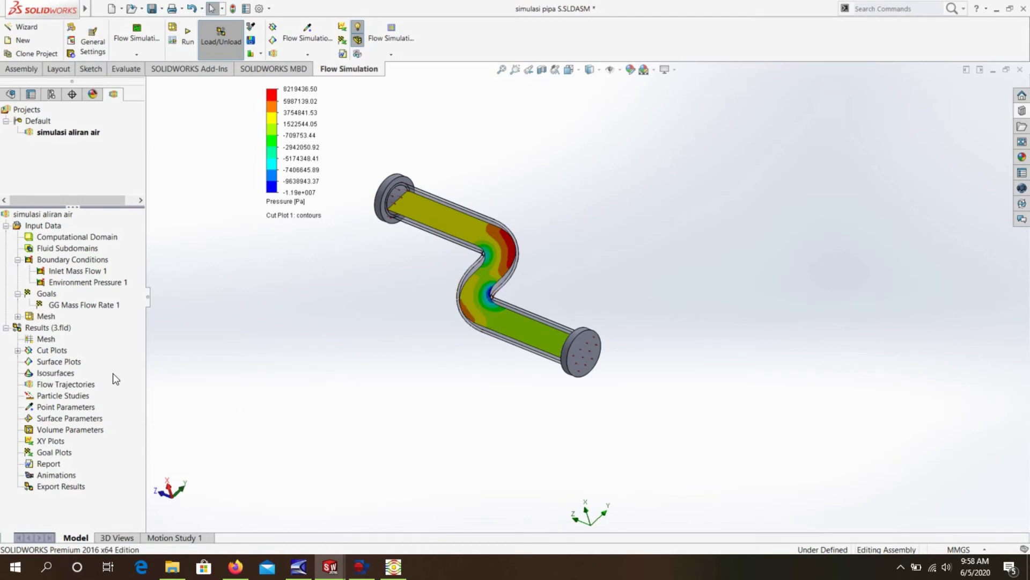
pyautogui.click(18, 350)
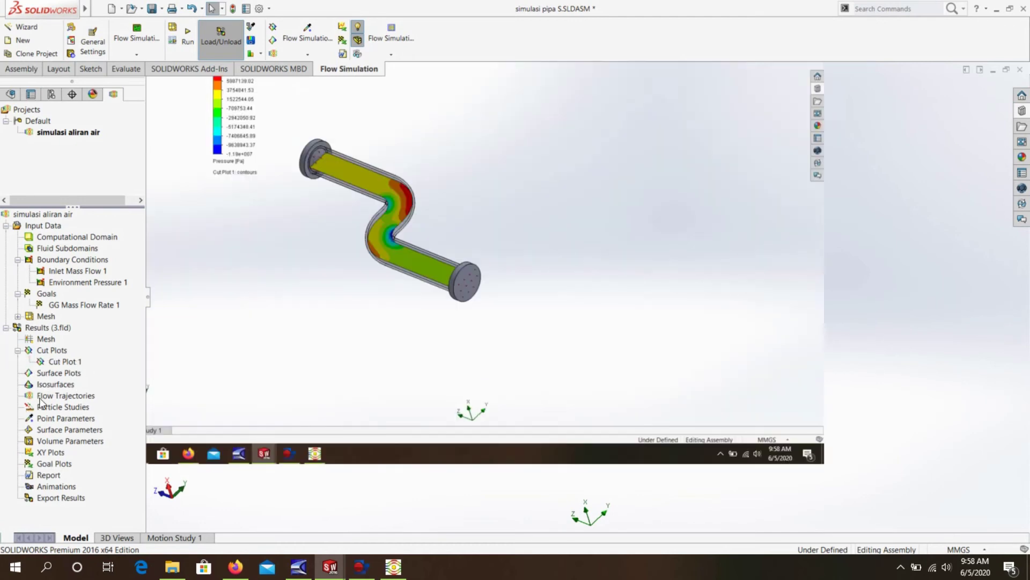
pyautogui.rightClick(59, 363)
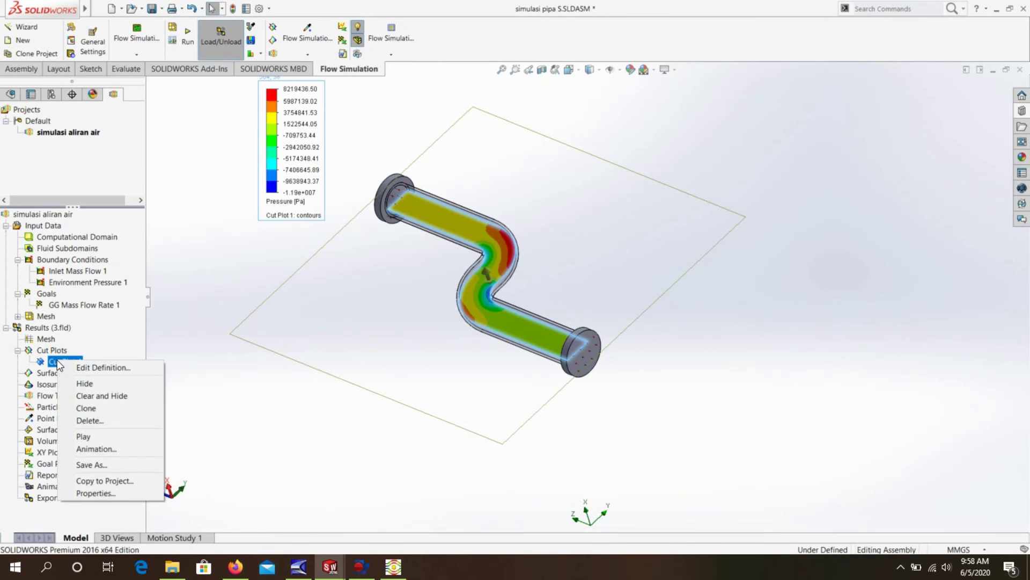
pyautogui.click(87, 438)
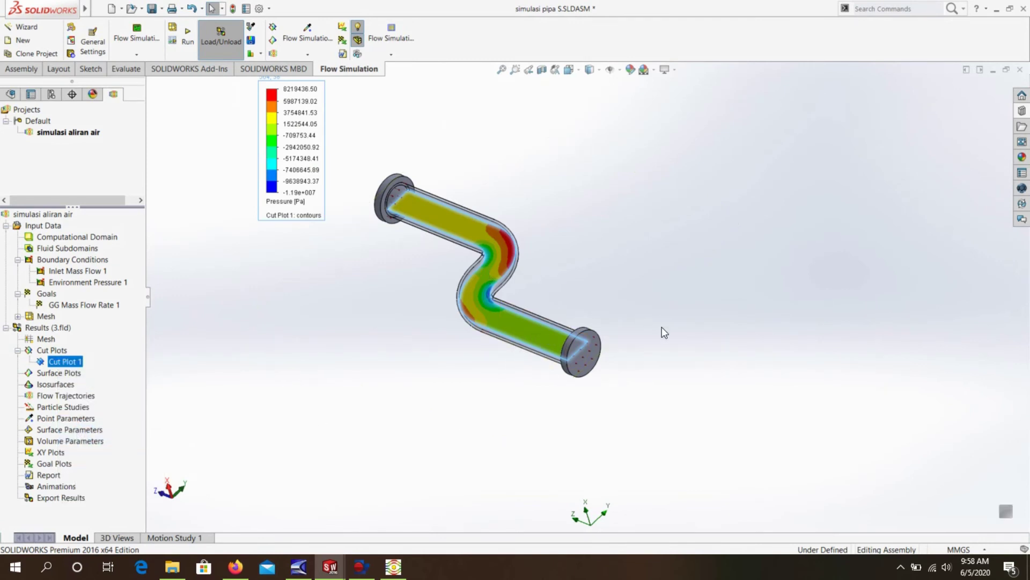
# Watch the animated pressure section sweep through the S-pipe from several viewing angles
pyautogui.moveTo(662, 327)
pyautogui.mouseDown(button='middle')
pyautogui.moveTo(663, 294)
pyautogui.moveTo(663, 305)
pyautogui.mouseUp(button='middle')
pyautogui.scroll(-2, 494, 290)
pyautogui.scroll(-3, 495, 290)
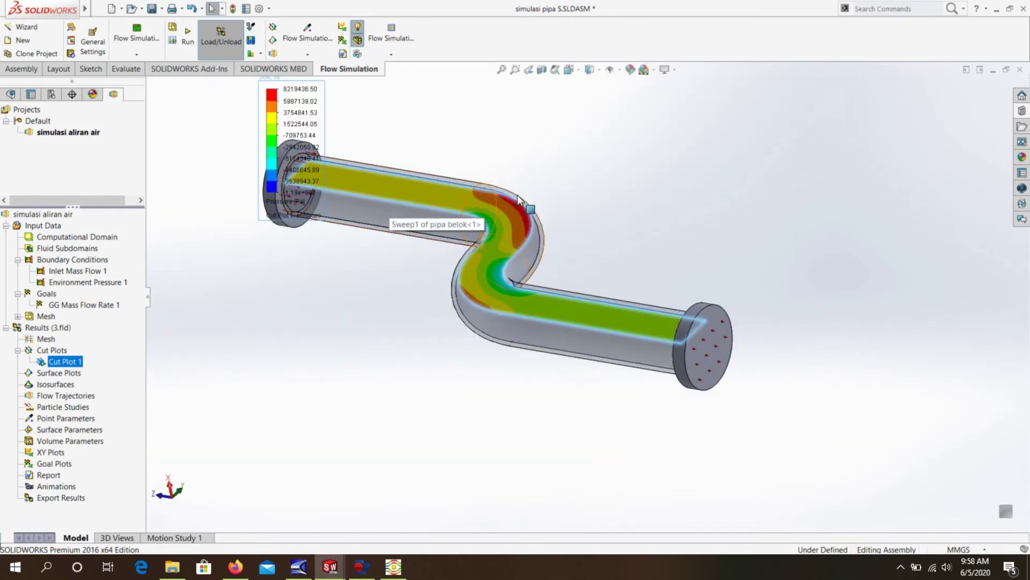
pyautogui.moveTo(518, 197)
pyautogui.mouseDown()
pyautogui.moveTo(529, 225)
pyautogui.moveTo(488, 202)
pyautogui.moveTo(501, 184)
pyautogui.moveTo(527, 205)
pyautogui.mouseUp()
pyautogui.moveTo(534, 262)
pyautogui.mouseDown()
pyautogui.moveTo(517, 224)
pyautogui.moveTo(520, 249)
pyautogui.moveTo(521, 215)
pyautogui.moveTo(530, 310)
pyautogui.moveTo(533, 231)
pyautogui.moveTo(403, 195)
pyautogui.moveTo(521, 296)
pyautogui.moveTo(507, 276)
pyautogui.moveTo(520, 298)
pyautogui.moveTo(517, 275)
pyautogui.mouseUp()
pyautogui.moveTo(533, 287)
pyautogui.mouseDown(button='middle')
pyautogui.moveTo(589, 265)
pyautogui.moveTo(605, 304)
pyautogui.moveTo(582, 329)
pyautogui.moveTo(638, 346)
pyautogui.moveTo(598, 414)
pyautogui.moveTo(559, 449)
pyautogui.moveTo(605, 426)
pyautogui.moveTo(628, 465)
pyautogui.moveTo(594, 334)
pyautogui.moveTo(609, 256)
pyautogui.moveTo(616, 336)
pyautogui.moveTo(578, 330)
pyautogui.mouseUp(button='middle')
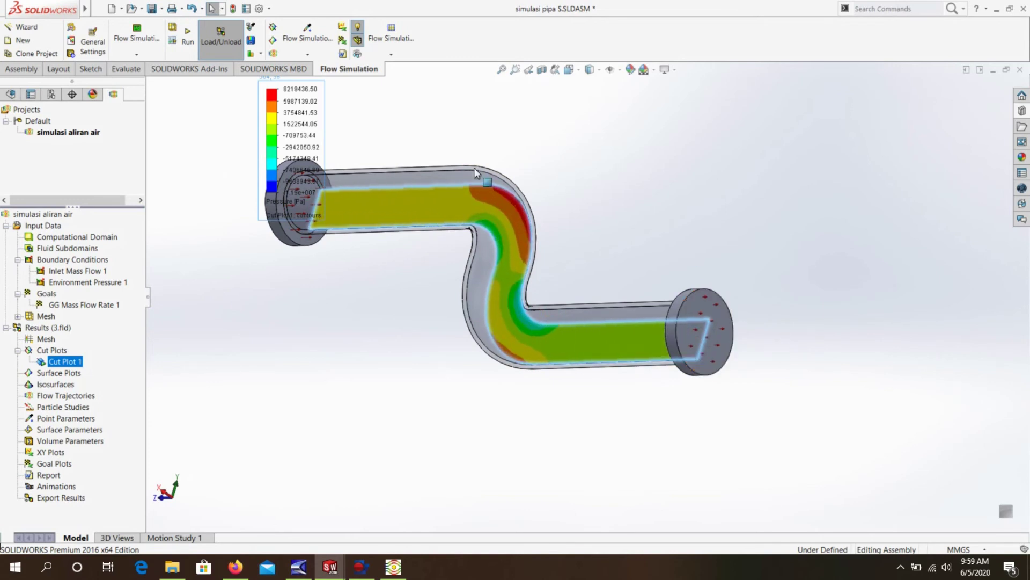
pyautogui.moveTo(767, 267)
pyautogui.mouseDown(button='middle')
pyautogui.moveTo(773, 236)
pyautogui.moveTo(777, 244)
pyautogui.mouseUp(button='middle')
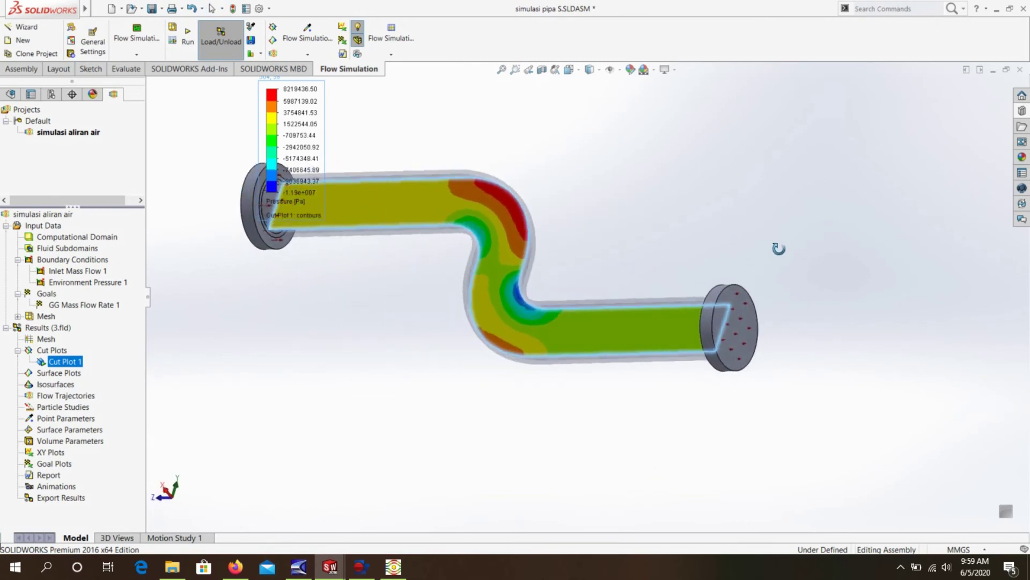
# Stop the Cut Plot 1 animation and bring up the Flow Trajectories menu
pyautogui.rightClick(58, 367)
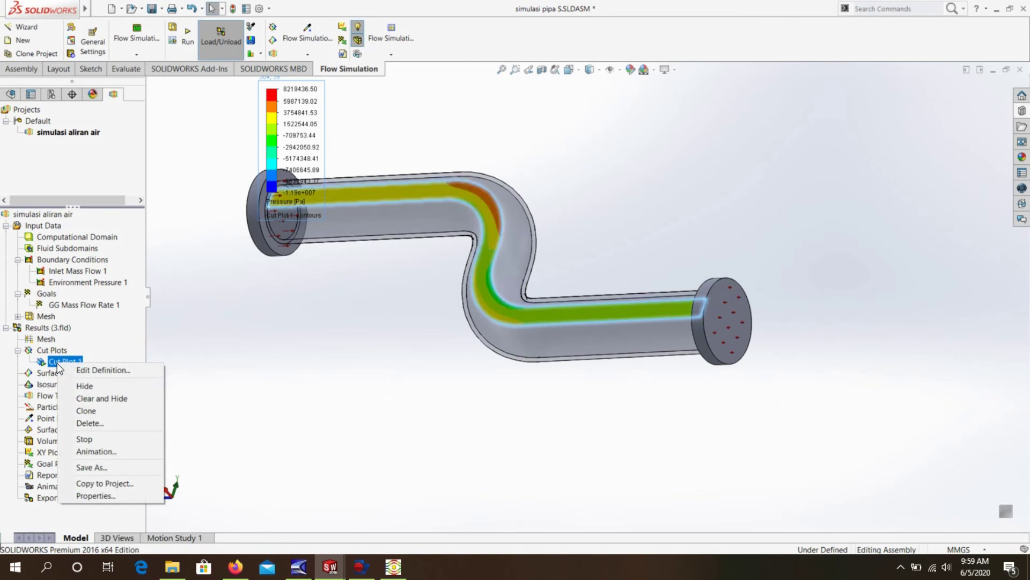
pyautogui.click(85, 440)
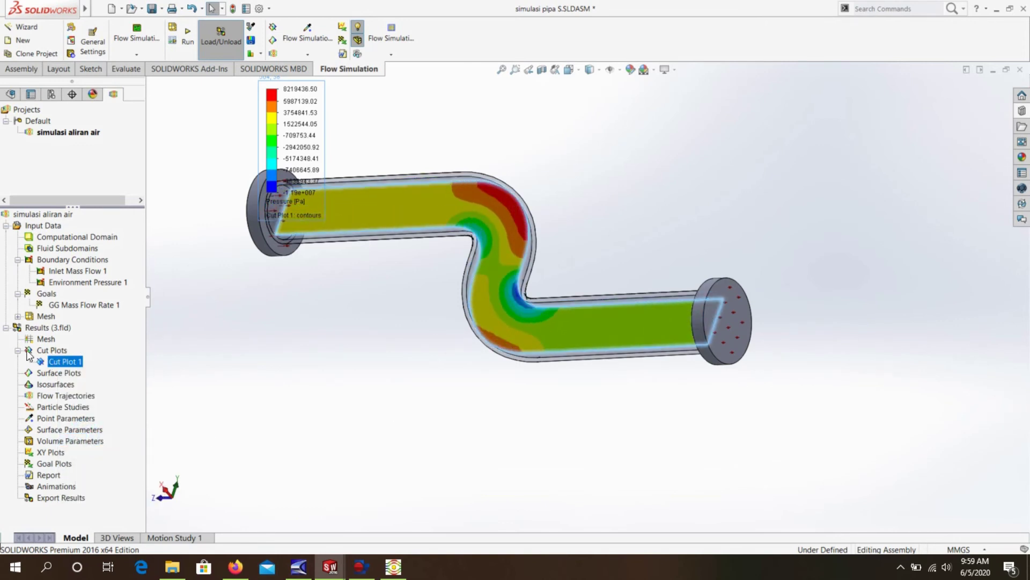
pyautogui.rightClick(44, 398)
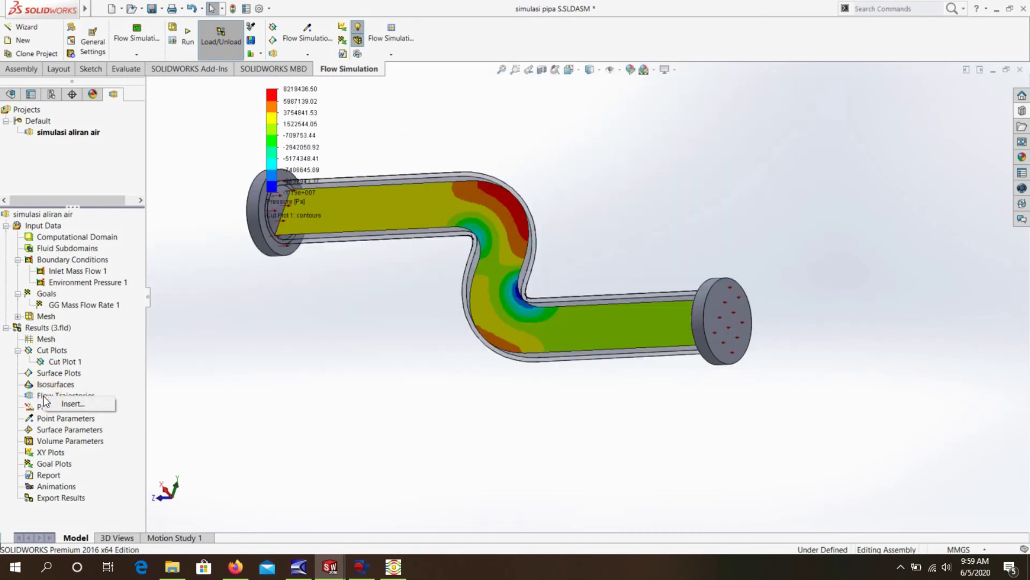
# Insert a Flow Trajectories plot with Draw Trajectories As set to Arrows
pyautogui.click(59, 403)
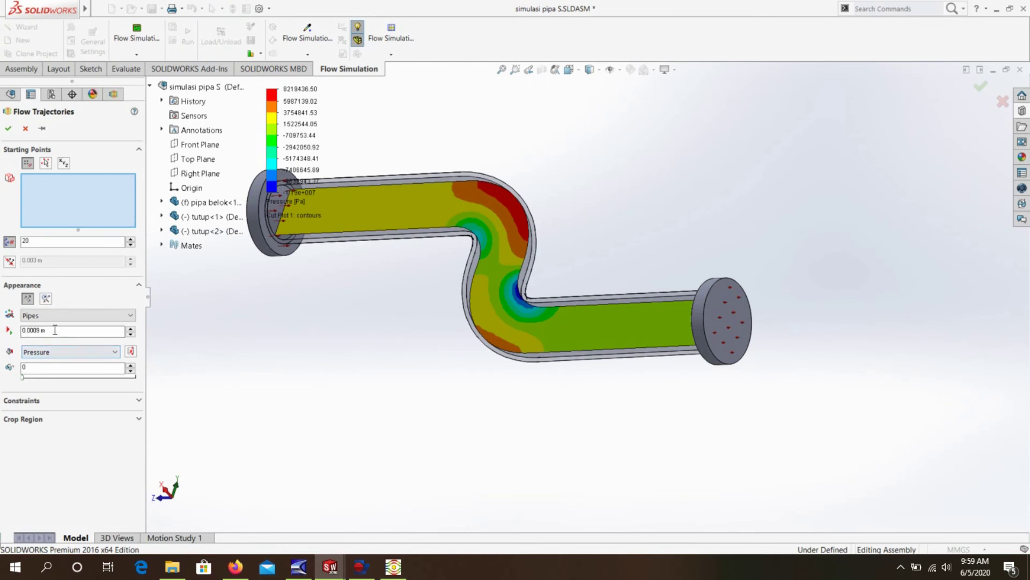
pyautogui.click(27, 242)
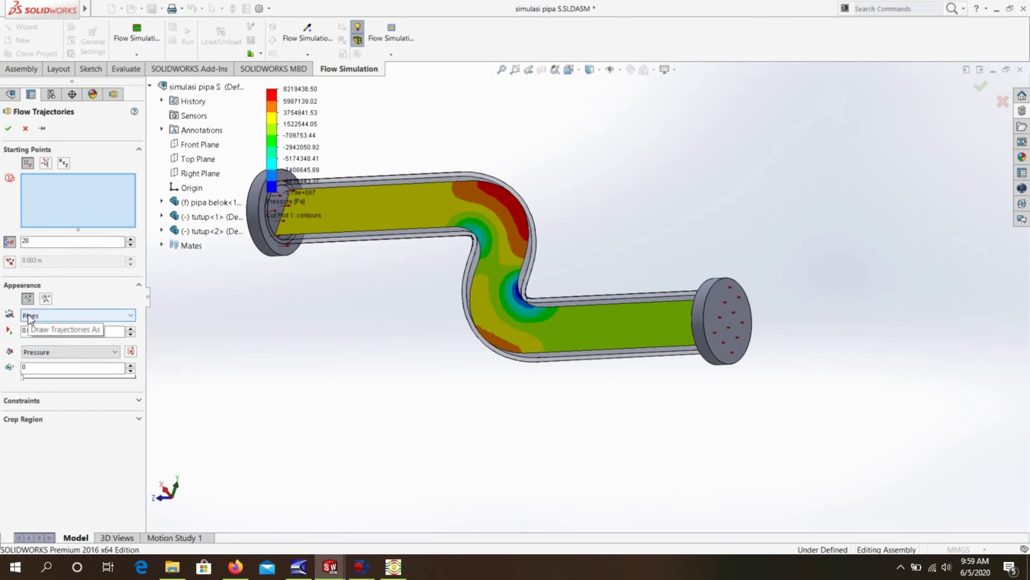
pyautogui.click(129, 315)
pyautogui.click(47, 337)
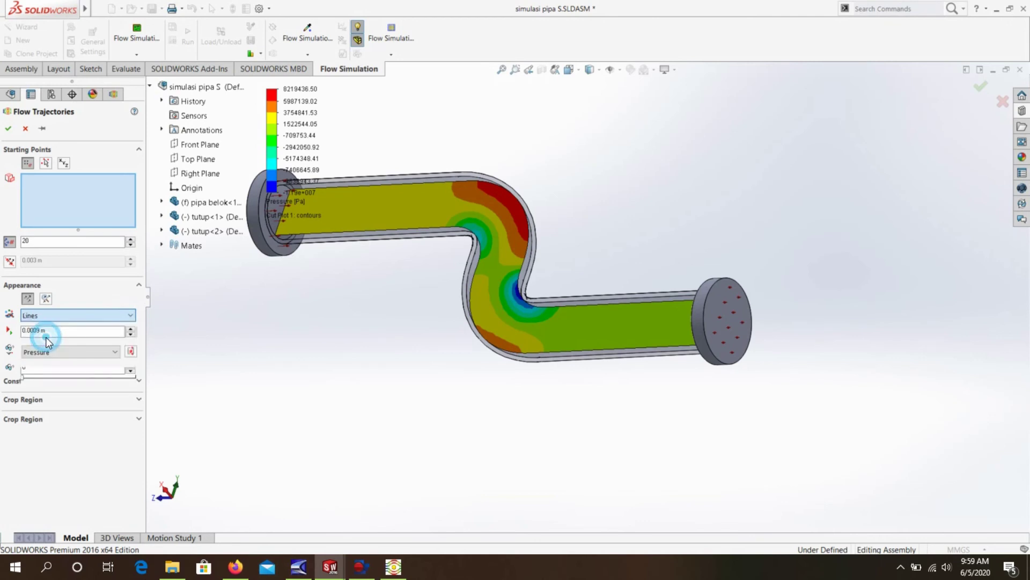
pyautogui.click(131, 315)
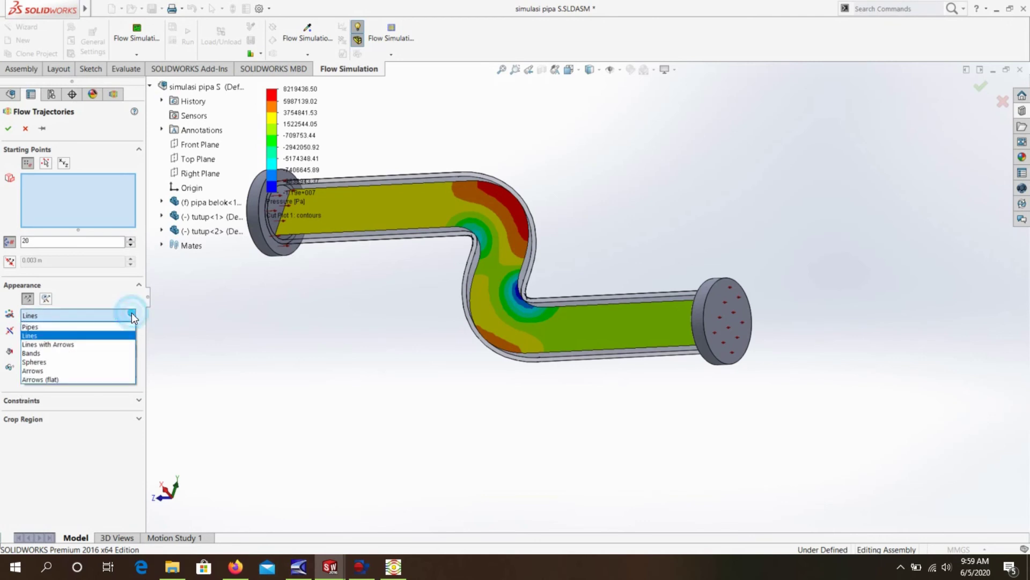
pyautogui.click(60, 345)
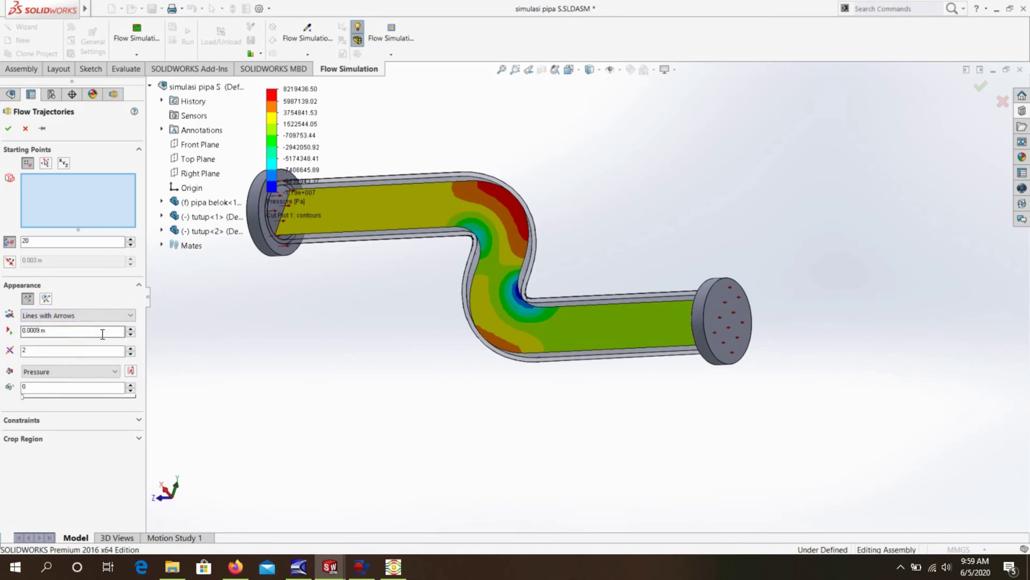
pyautogui.click(132, 314)
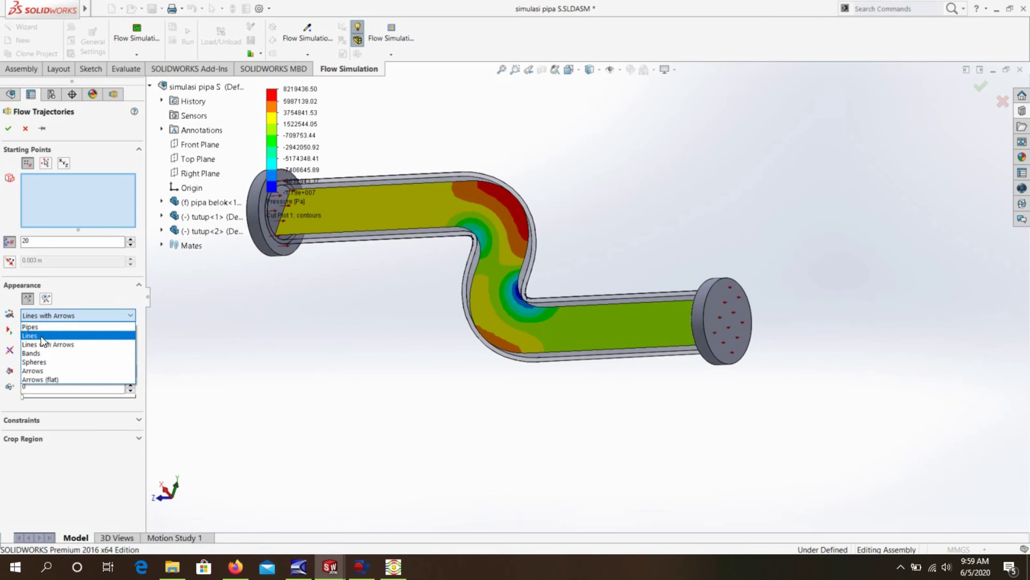
pyautogui.click(38, 370)
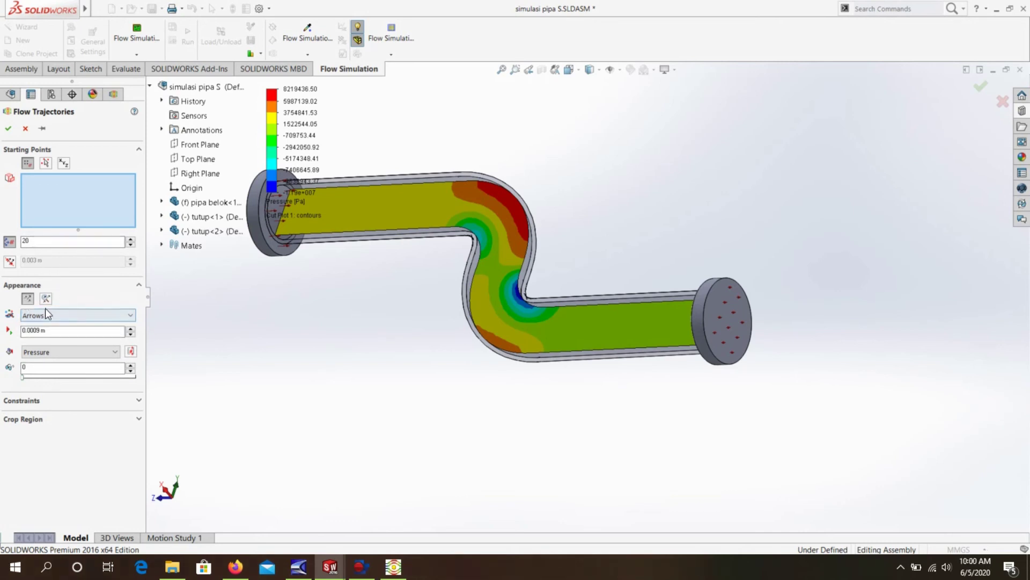
# Seed the trajectories from the tutup<1> end-cap face and generate them
pyautogui.click(8, 128)
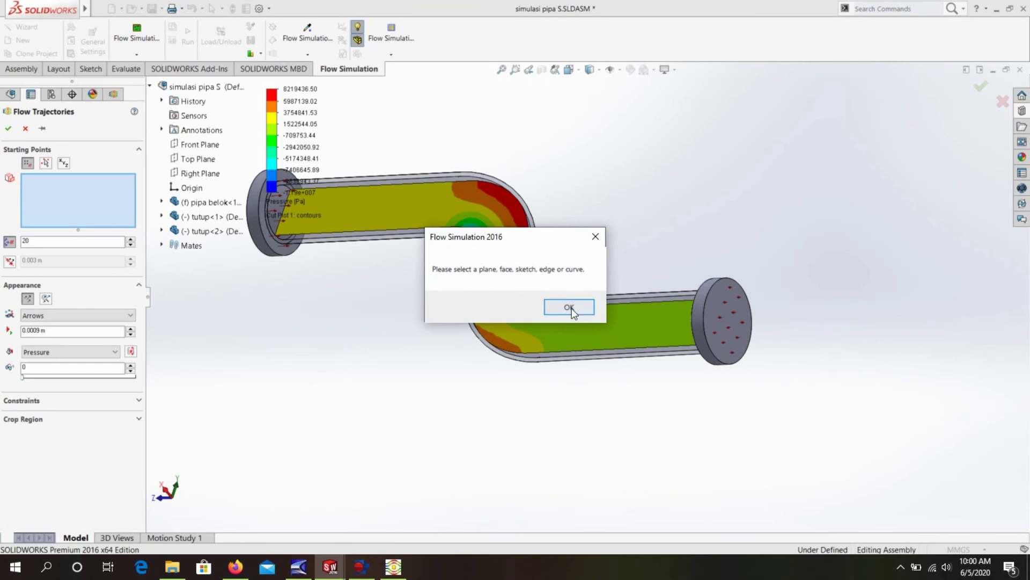
pyautogui.click(570, 308)
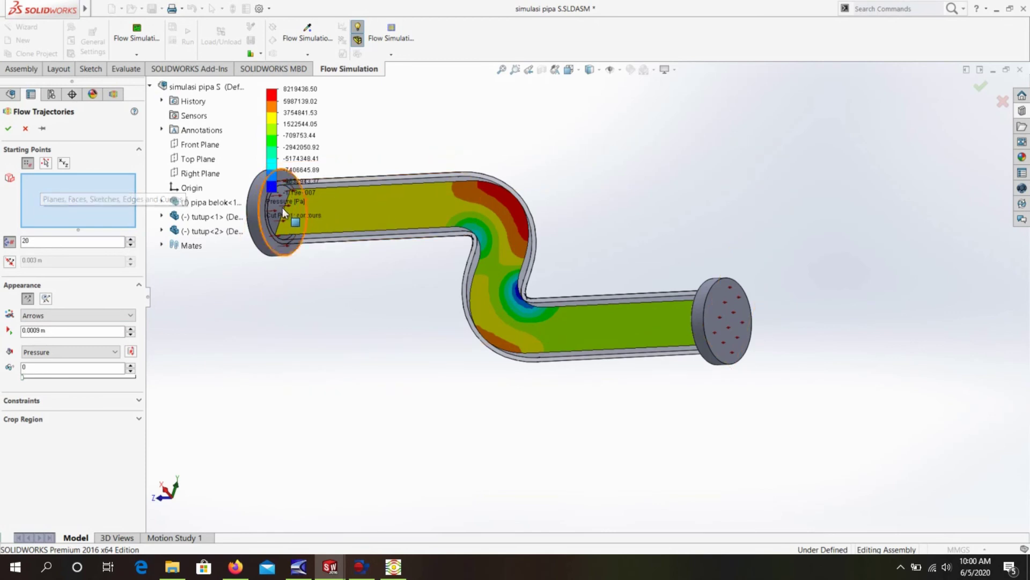
pyautogui.click(280, 249)
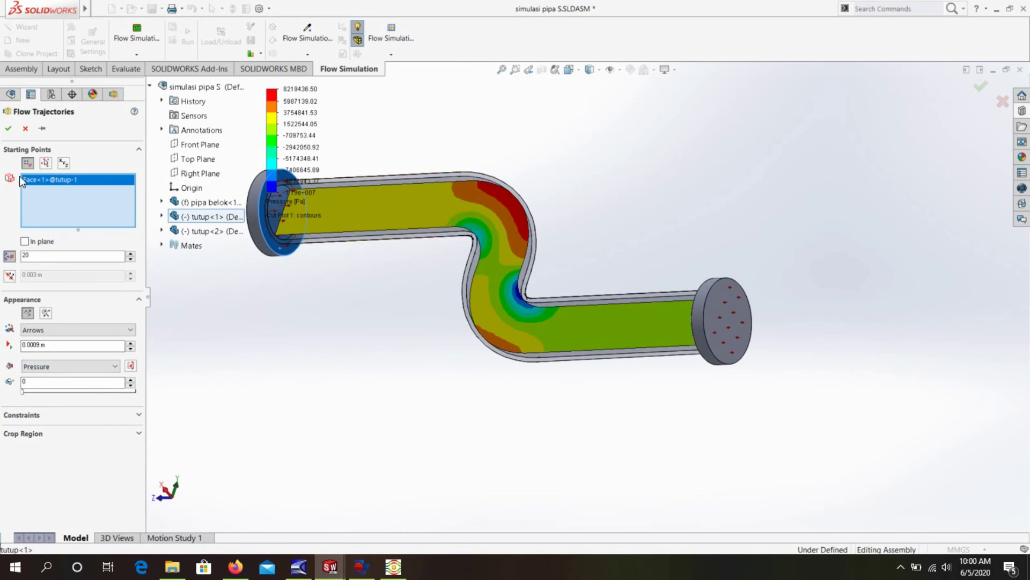
pyautogui.click(8, 128)
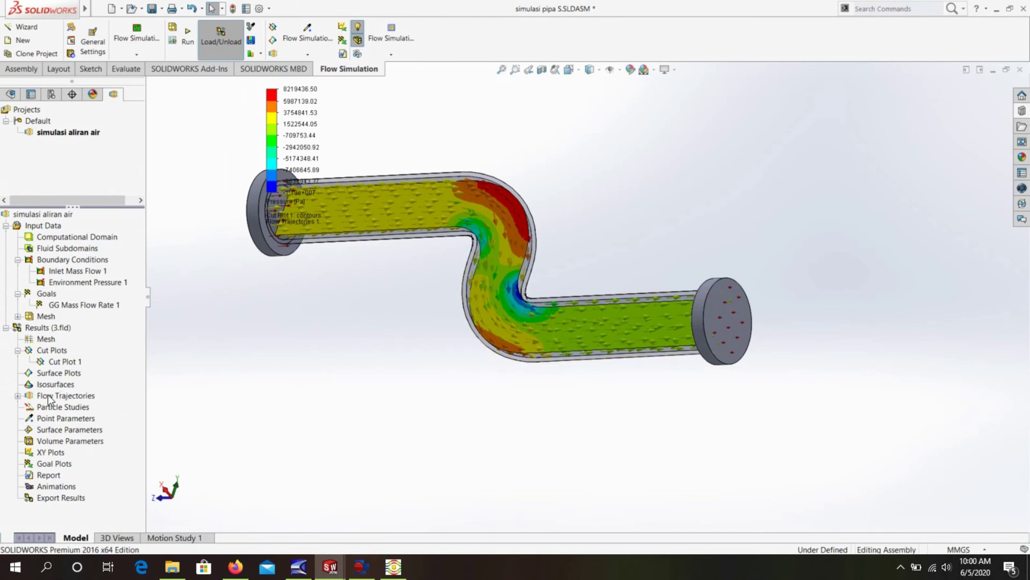
# Hide the Cut Plot 1 pressure contours
pyautogui.click(56, 364)
pyautogui.rightClick(56, 363)
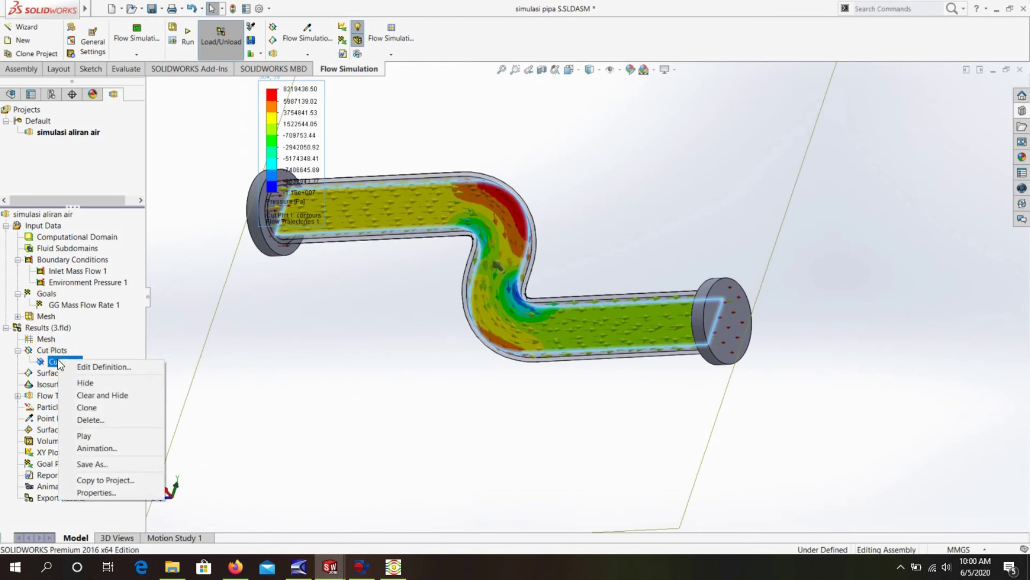
pyautogui.click(80, 382)
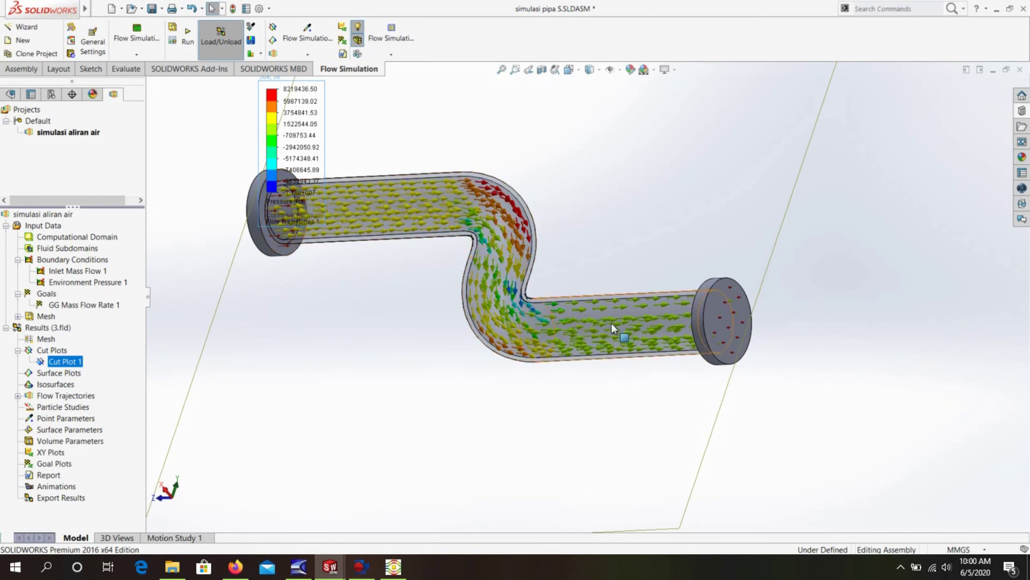
# Play the Flow Trajectories 1 arrow animation and view it from another angle
pyautogui.click(18, 396)
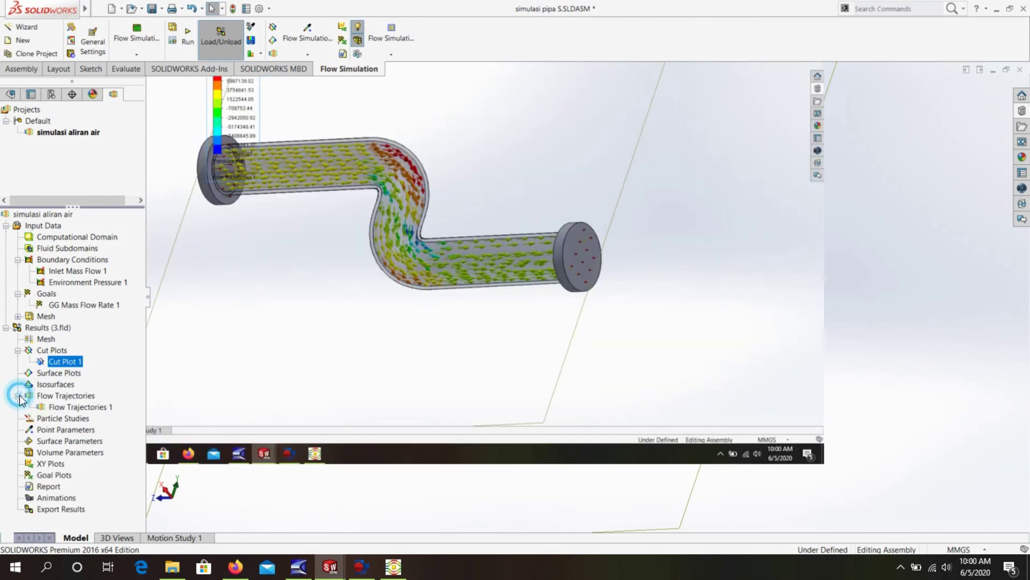
pyautogui.click(60, 406)
pyautogui.rightClick(62, 409)
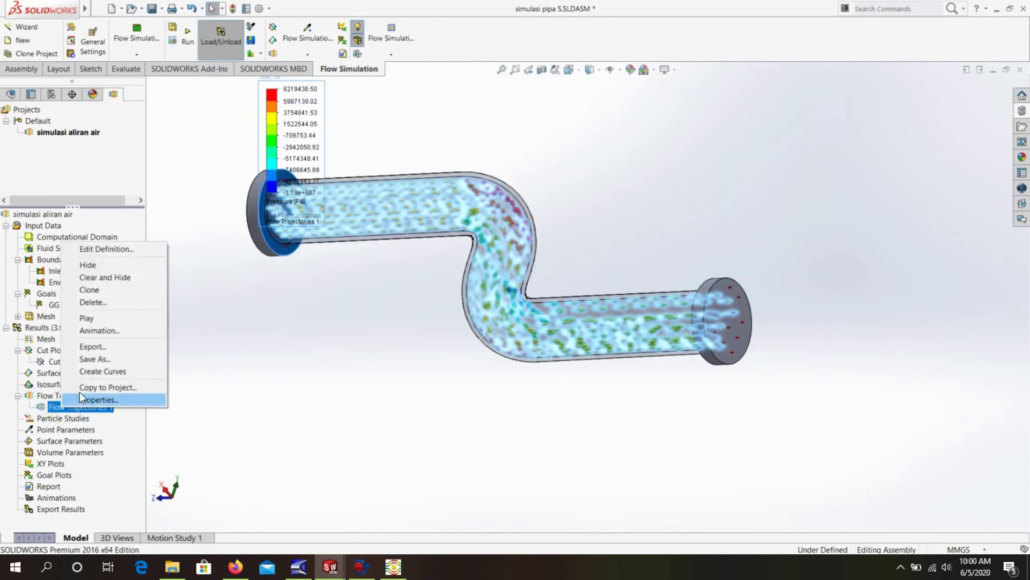
pyautogui.click(100, 317)
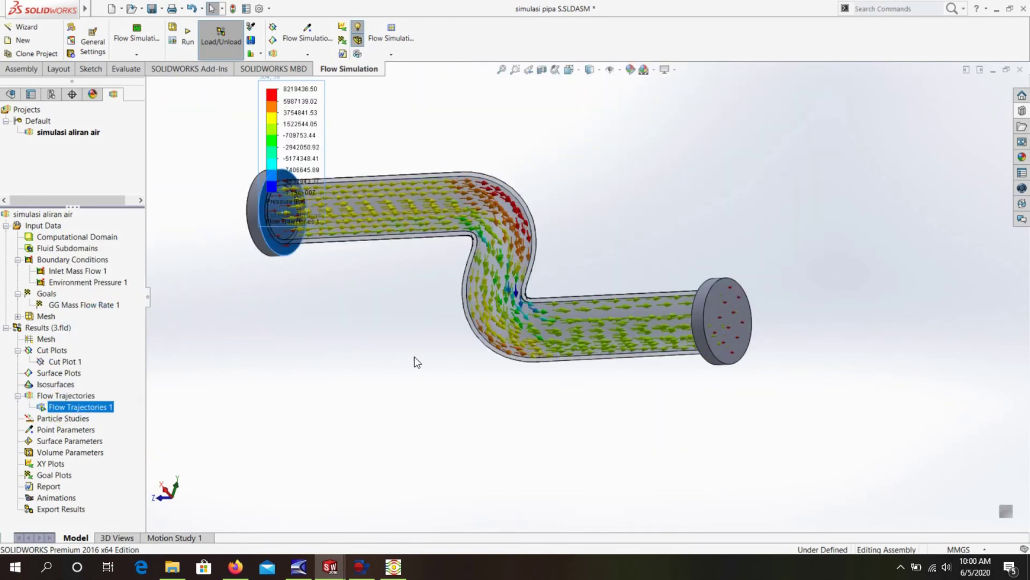
pyautogui.moveTo(667, 195)
pyautogui.mouseDown(button='middle')
pyautogui.moveTo(693, 181)
pyautogui.moveTo(665, 195)
pyautogui.moveTo(665, 216)
pyautogui.mouseUp(button='middle')
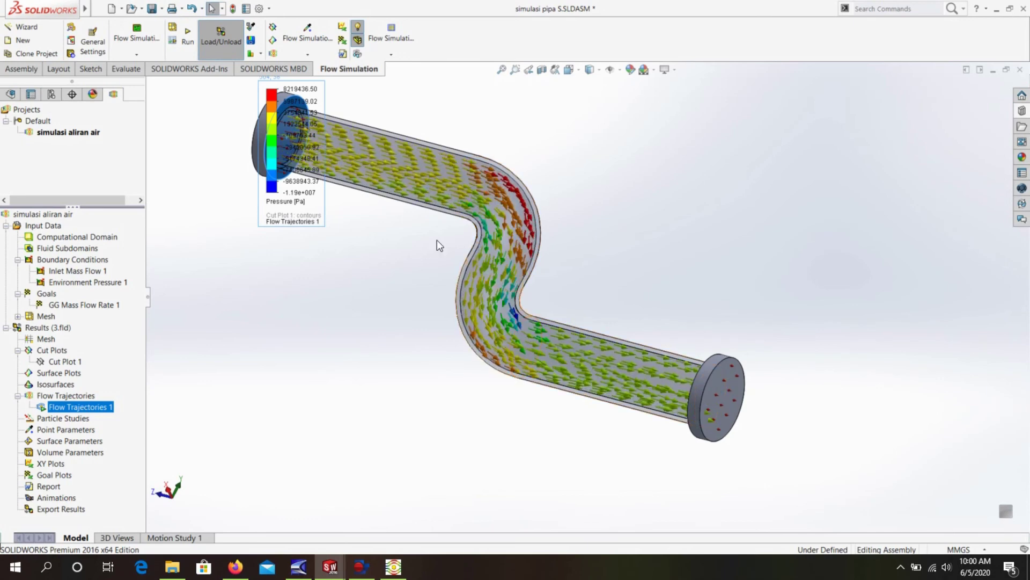
# Switch the legend parameter from Pressure to Velocity, giving a 0–216.742 m/s range
pyautogui.click(295, 206)
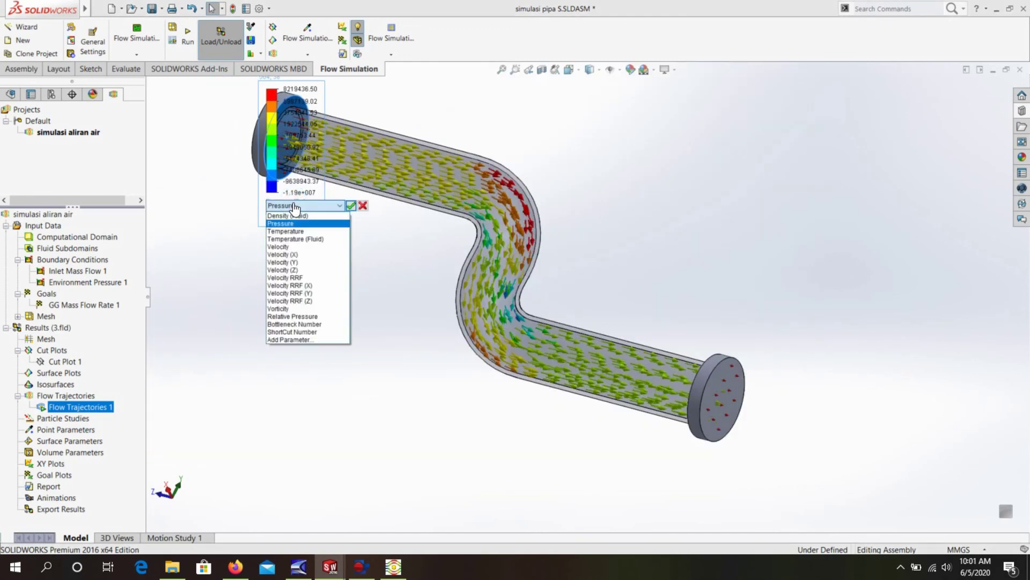
pyautogui.click(288, 247)
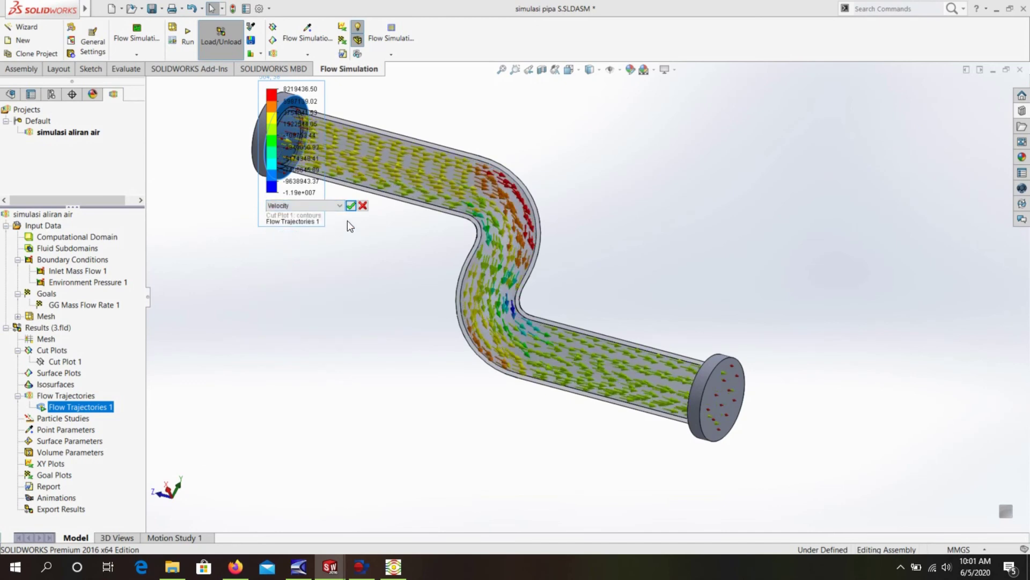
pyautogui.click(350, 207)
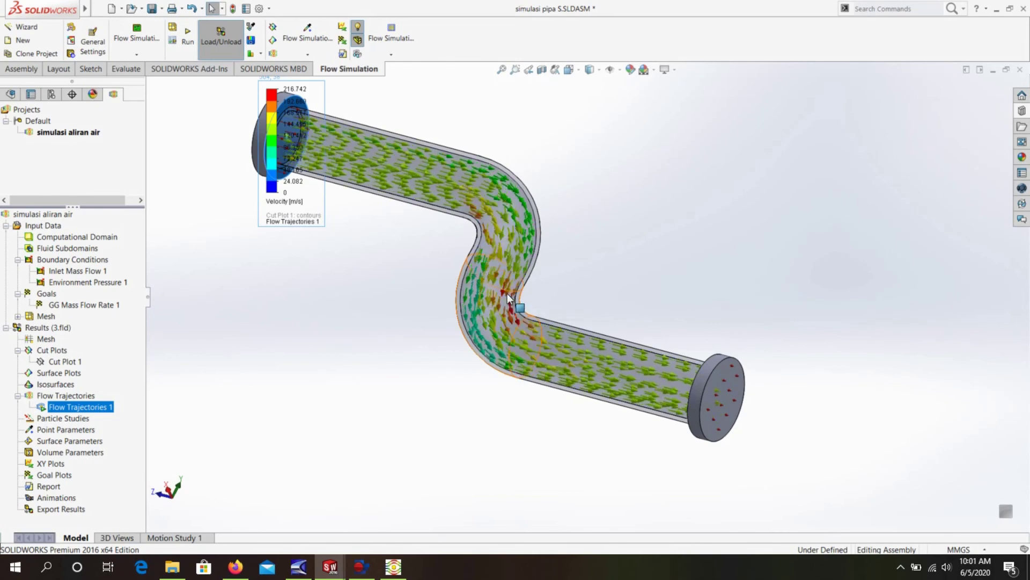
pyautogui.moveTo(752, 310)
pyautogui.mouseDown(button='middle')
pyautogui.moveTo(713, 283)
pyautogui.moveTo(750, 268)
pyautogui.moveTo(792, 298)
pyautogui.moveTo(755, 308)
pyautogui.moveTo(757, 292)
pyautogui.mouseUp(button='middle')
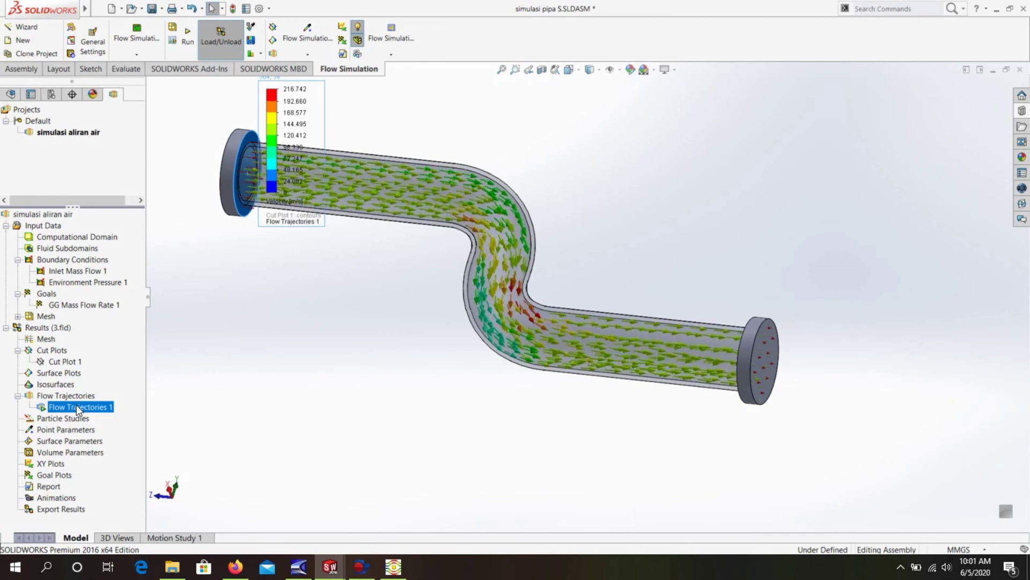
# Stop the Flow Trajectories 1 animation, inspect the static arrows, and end the recording
pyautogui.rightClick(76, 404)
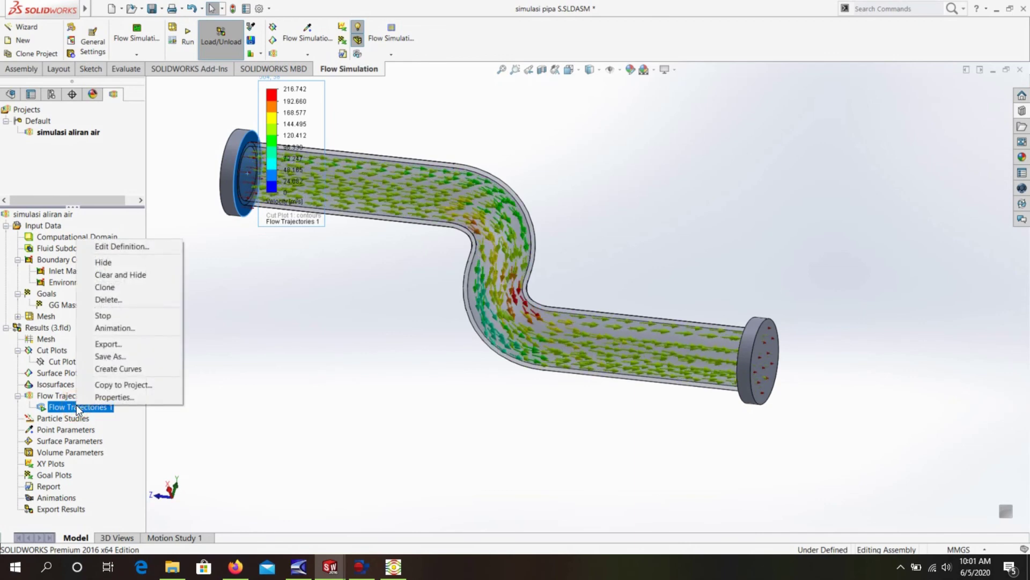
pyautogui.click(114, 316)
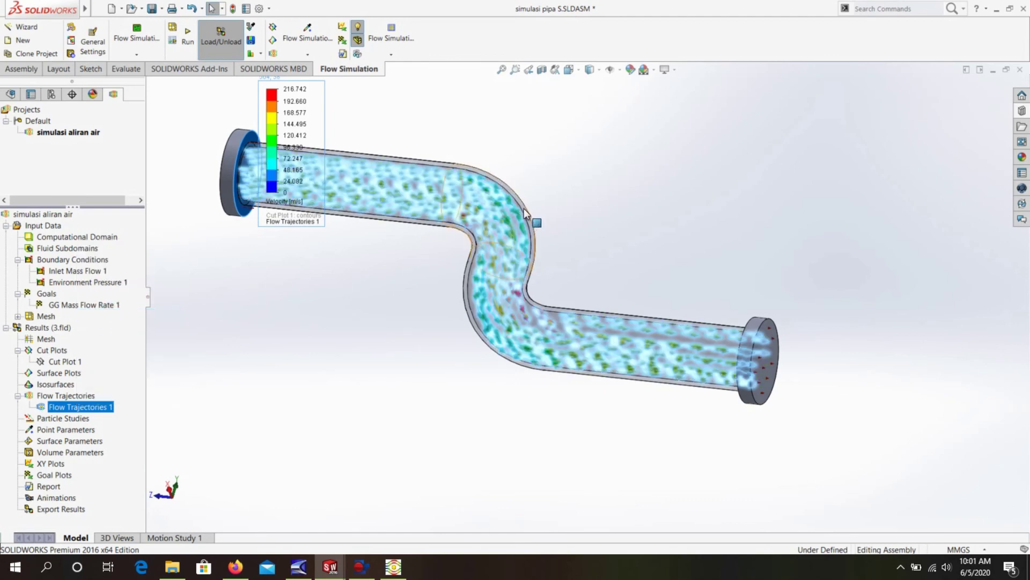
pyautogui.moveTo(665, 276)
pyautogui.mouseDown(button='middle')
pyautogui.moveTo(700, 242)
pyautogui.moveTo(686, 208)
pyautogui.moveTo(597, 218)
pyautogui.moveTo(586, 196)
pyautogui.moveTo(598, 172)
pyautogui.moveTo(583, 190)
pyautogui.moveTo(647, 203)
pyautogui.moveTo(644, 273)
pyautogui.moveTo(589, 345)
pyautogui.moveTo(591, 249)
pyautogui.moveTo(546, 262)
pyautogui.moveTo(591, 233)
pyautogui.moveTo(590, 215)
pyautogui.moveTo(683, 162)
pyautogui.moveTo(651, 147)
pyautogui.moveTo(578, 201)
pyautogui.moveTo(612, 181)
pyautogui.moveTo(610, 138)
pyautogui.moveTo(568, 156)
pyautogui.moveTo(561, 177)
pyautogui.moveTo(559, 156)
pyautogui.moveTo(561, 186)
pyautogui.moveTo(633, 193)
pyautogui.moveTo(634, 202)
pyautogui.mouseUp(button='middle')
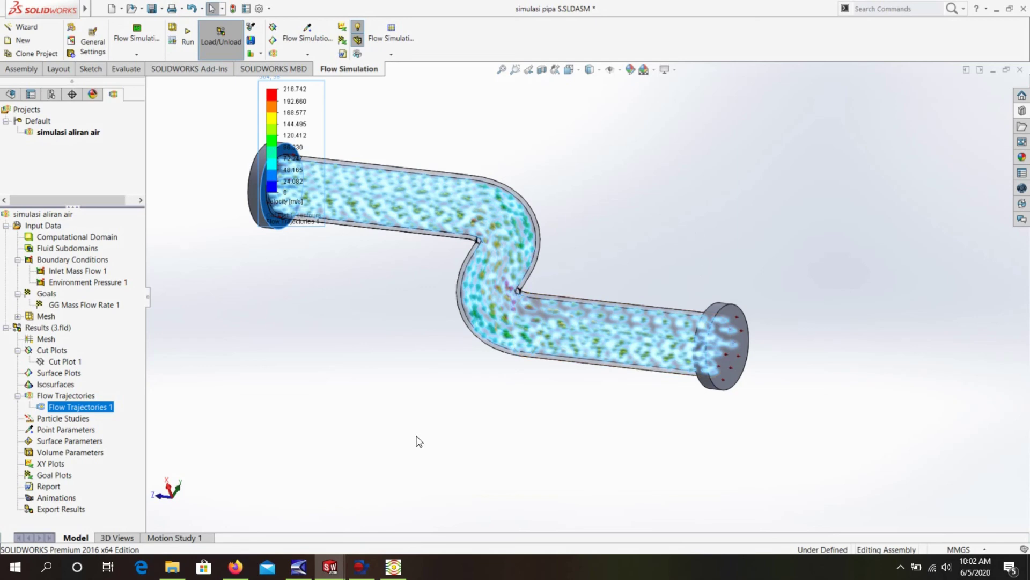
pyautogui.click(360, 567)
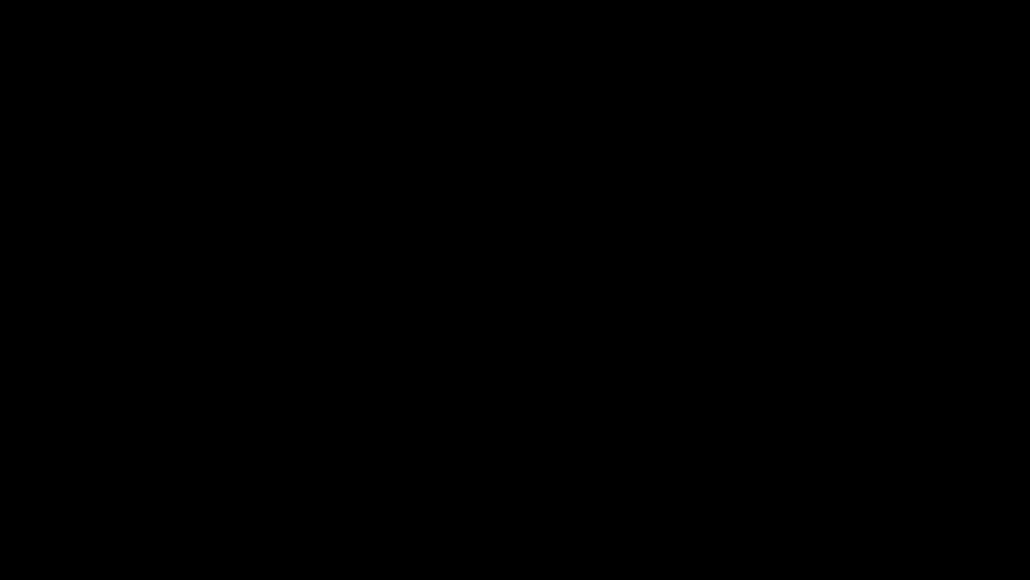